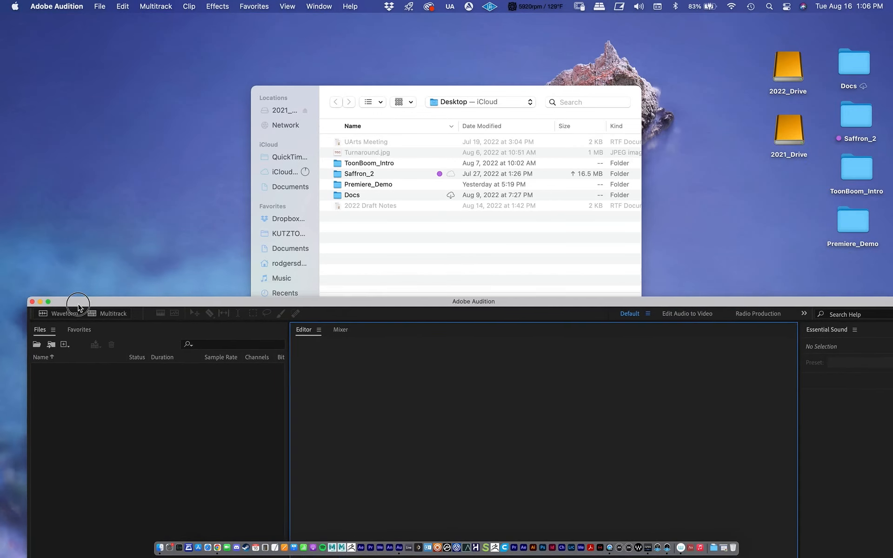
Move the file-open dialog out of the way and reposition the Audition window to fill the screen
left_click(314, 86)
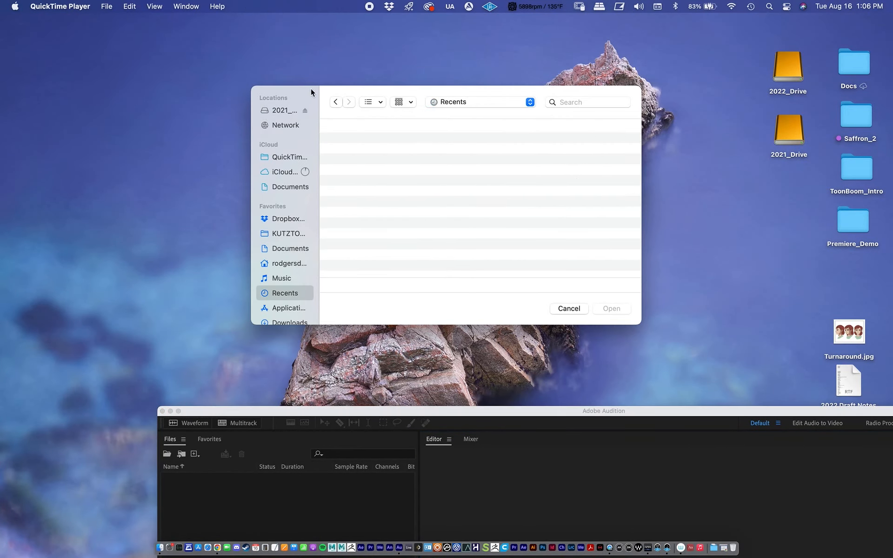
left_click_drag(409, 87, 129, 401)
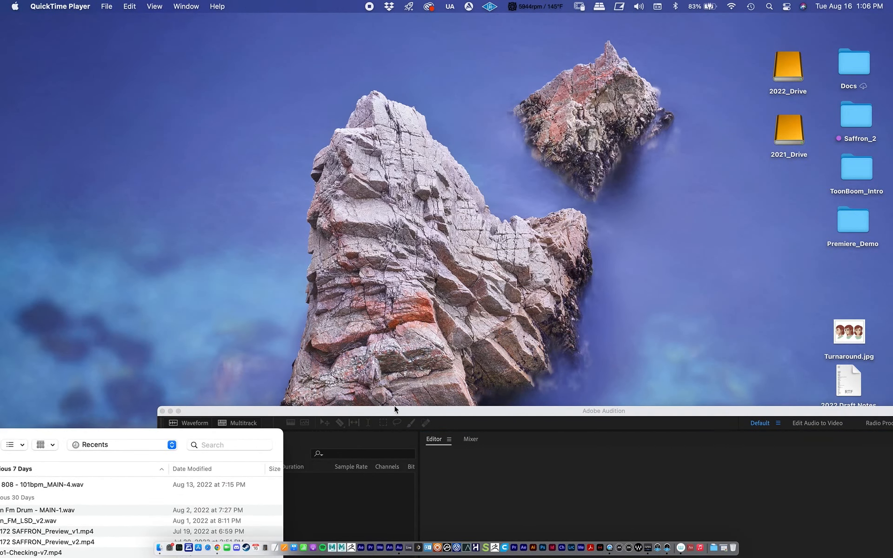
left_click_drag(393, 419, 201, 19)
left_click(287, 7)
left_click(319, 6)
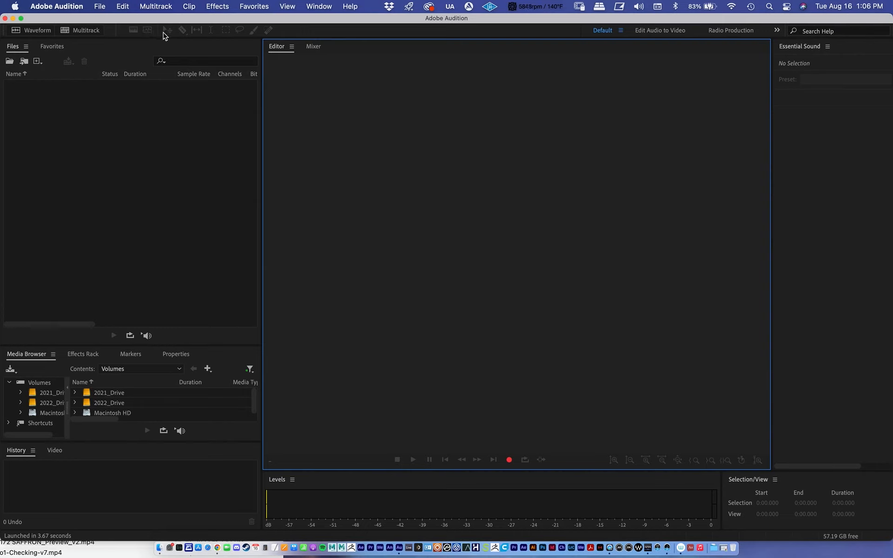
left_click(138, 194)
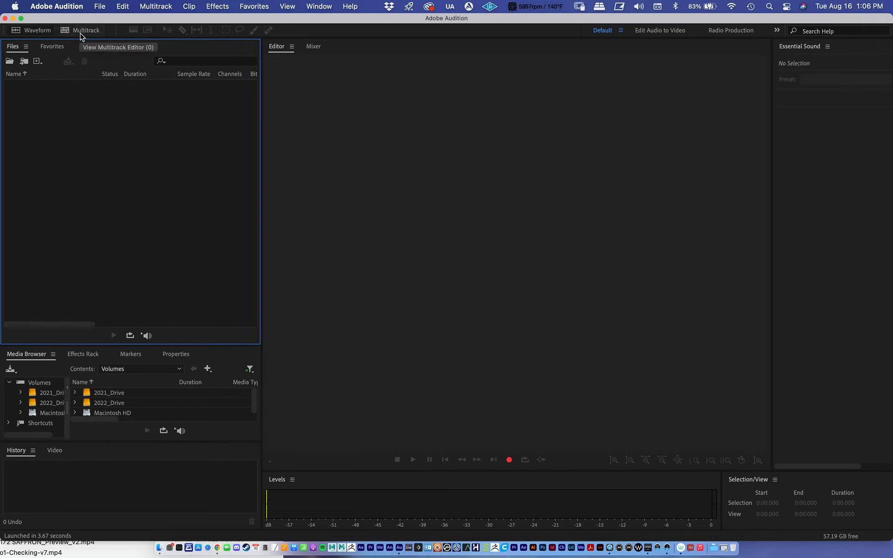
Create a new multitrack session named "VO Demo", keeping the Desktop as its folder location
left_click(101, 9)
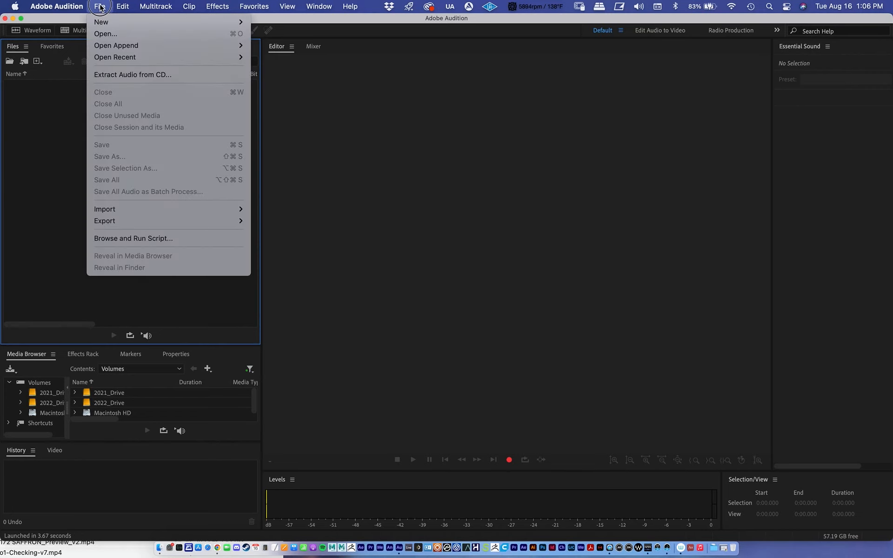
mouse_move(103, 22)
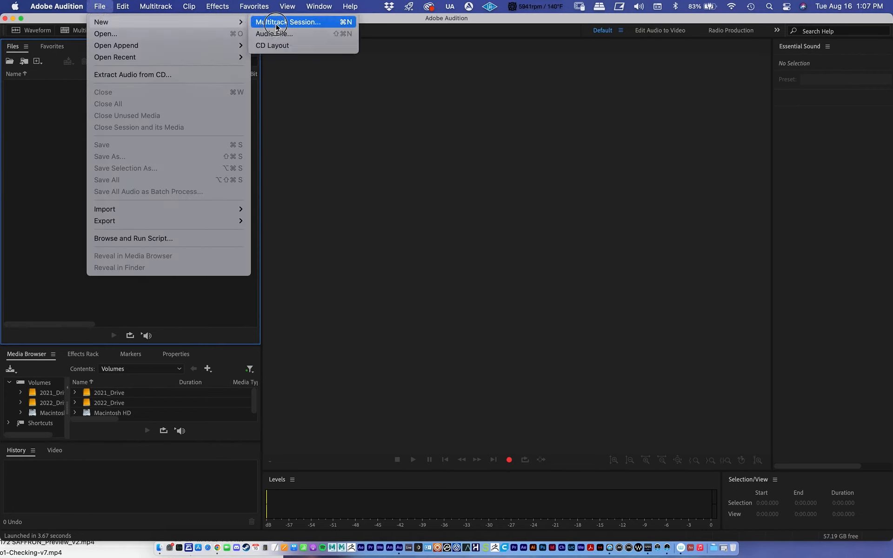
left_click(289, 22)
left_click_drag(384, 216, 183, 123)
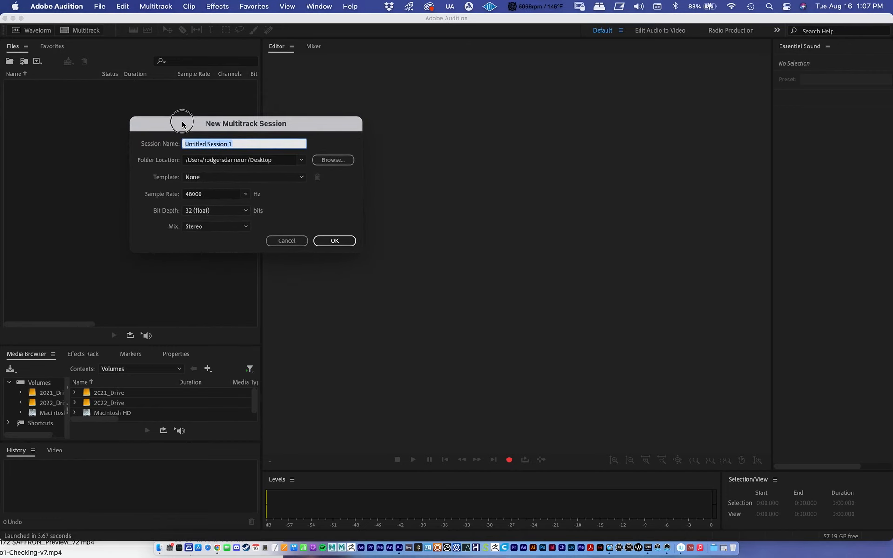
type("VO Demo")
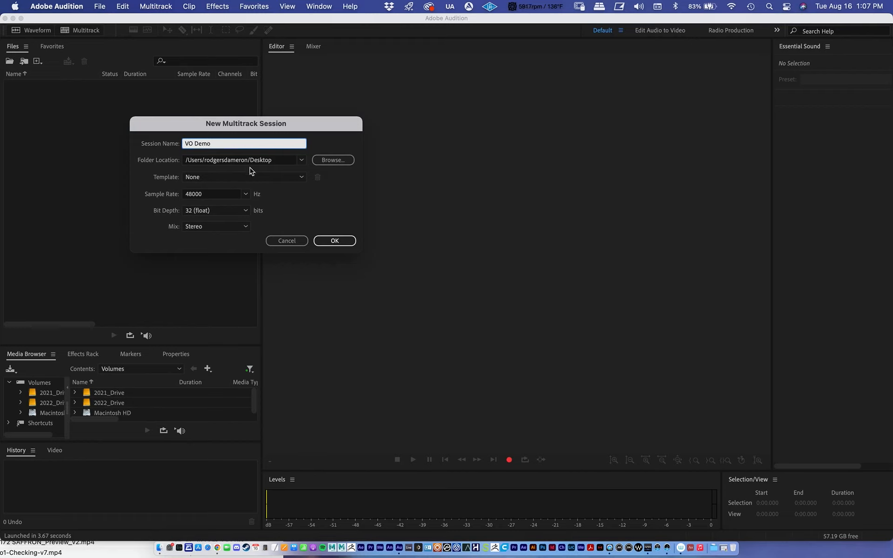
left_click(301, 161)
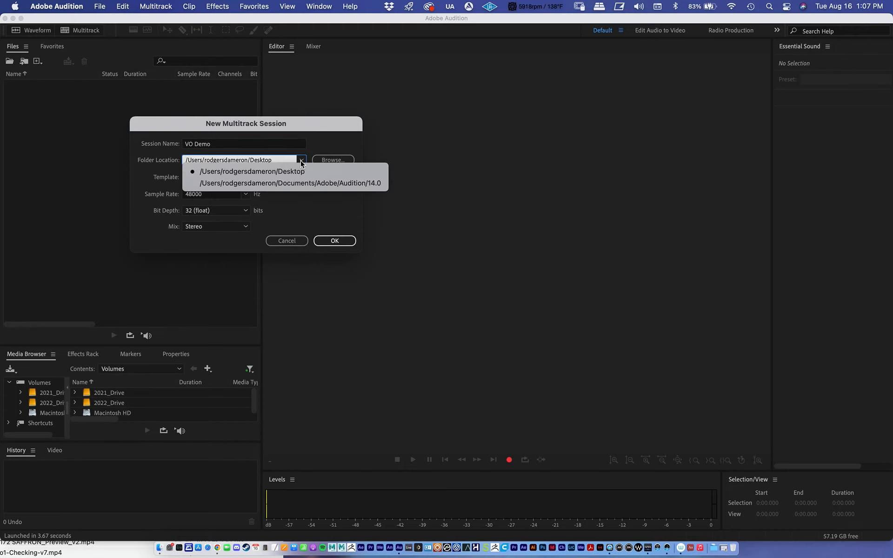
left_click(333, 160)
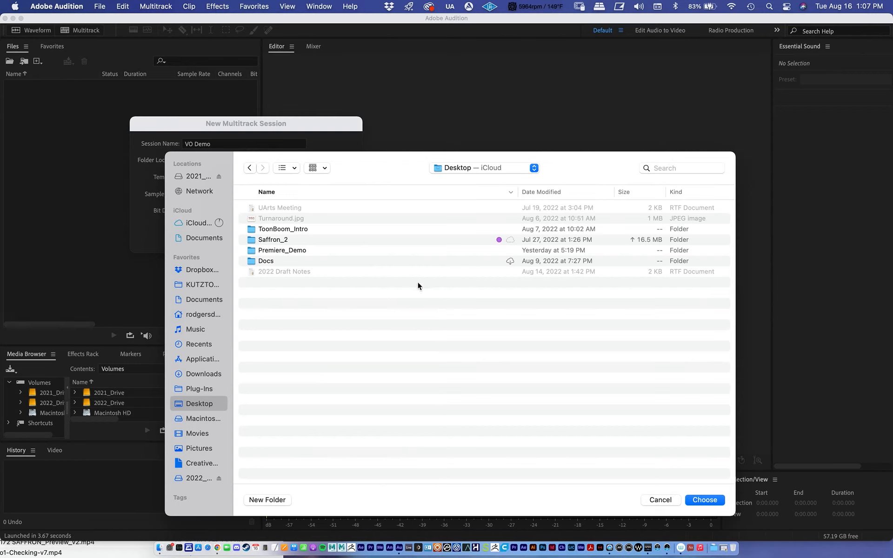
left_click(661, 500)
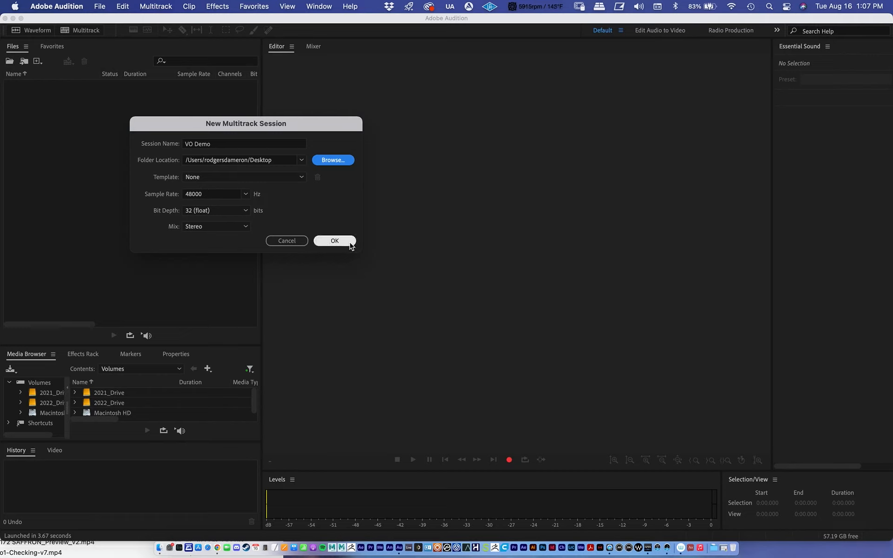
left_click(326, 241)
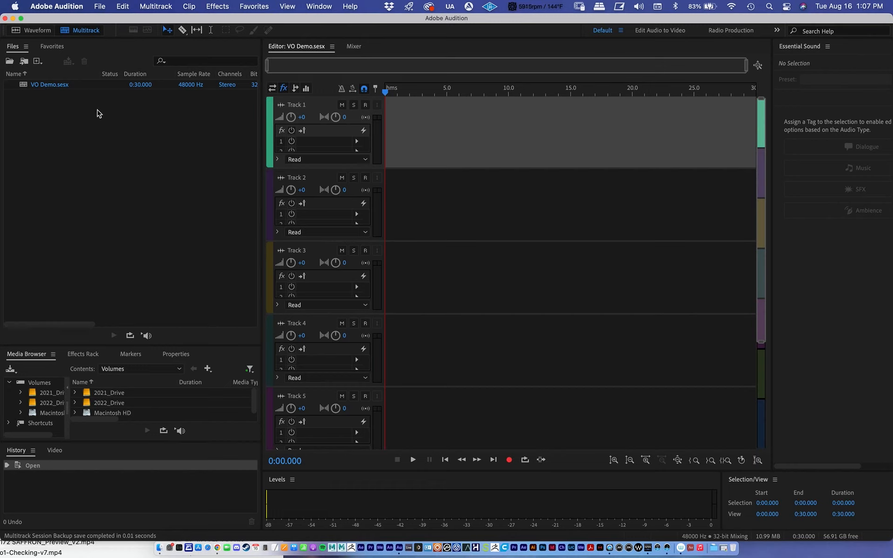
Save the VO Demo session and minimize its window to reveal the desktop
left_click(99, 6)
left_click(104, 145)
left_click(12, 19)
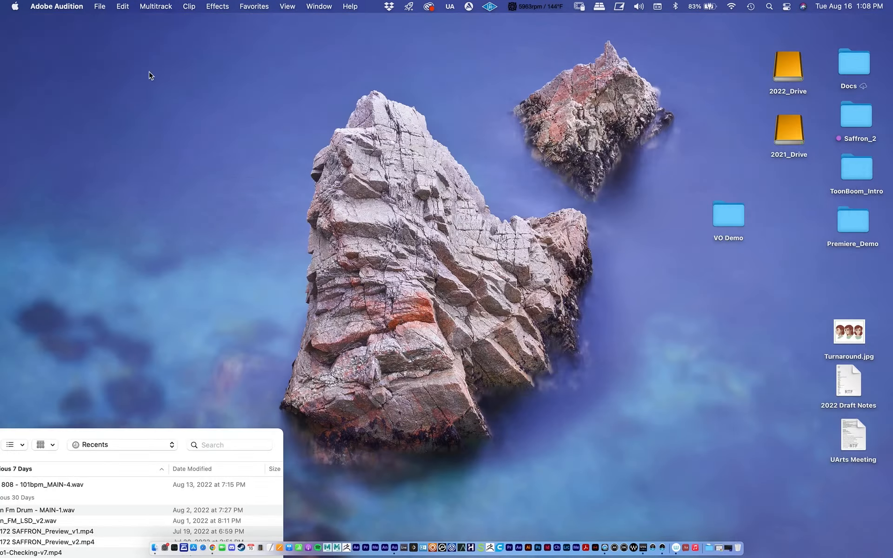
Open the VO Demo folder on the desktop to check its contents, and close it again
left_click(356, 175)
left_click_drag(731, 228, 672, 243)
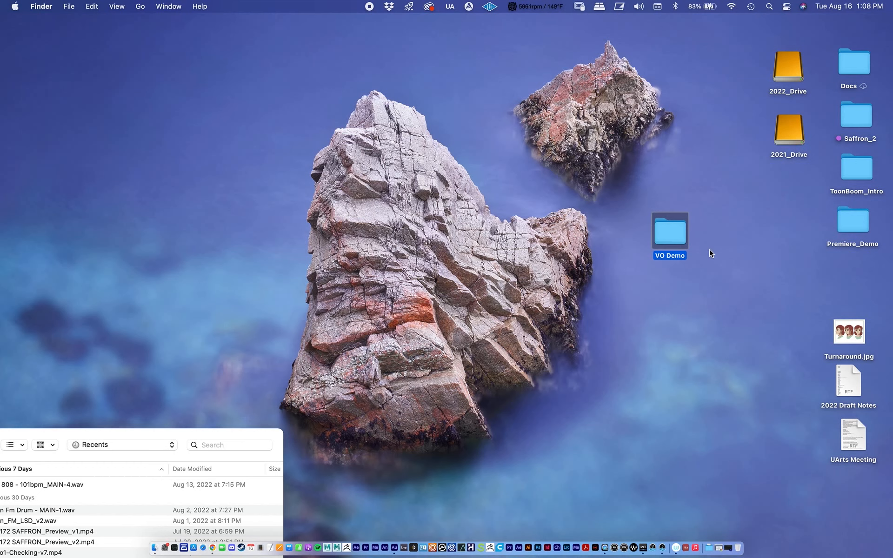
double_click(670, 235)
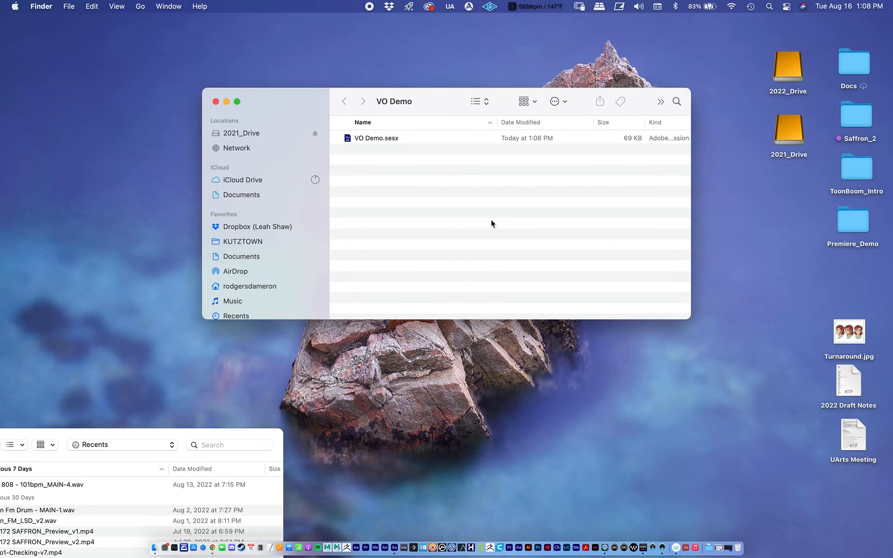
left_click_drag(288, 106, 169, 95)
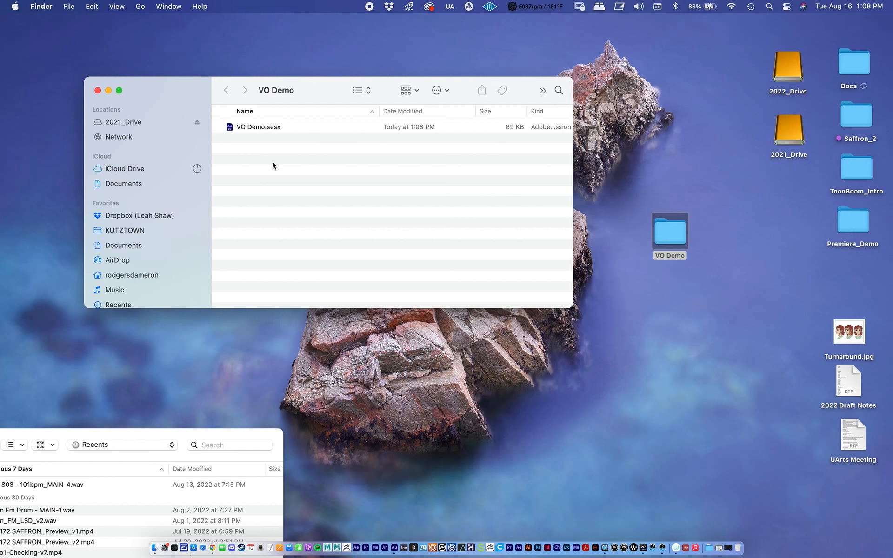
left_click(98, 91)
Reopen the VO Demo folder to examine the VO Demo.sesx file, look at the 2021_Drive contents, and close both windows
left_click_drag(671, 235, 636, 186)
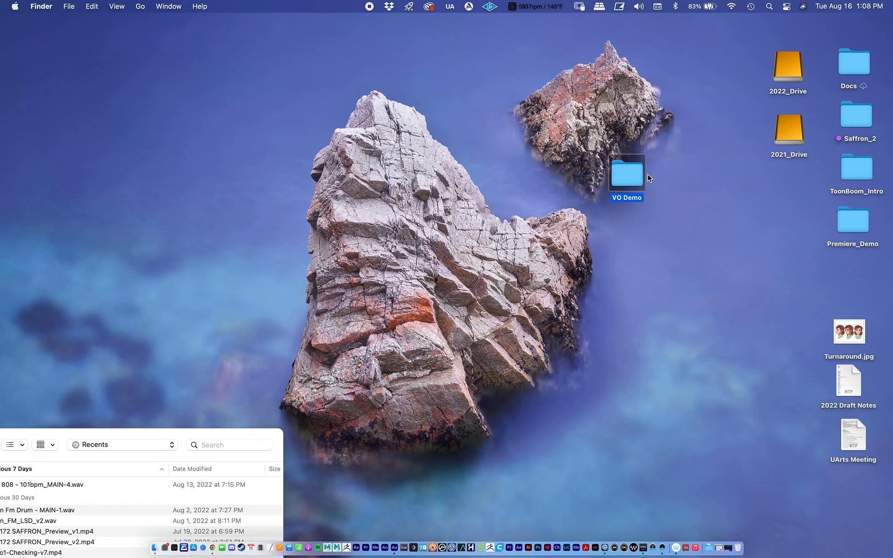
double_click(635, 181)
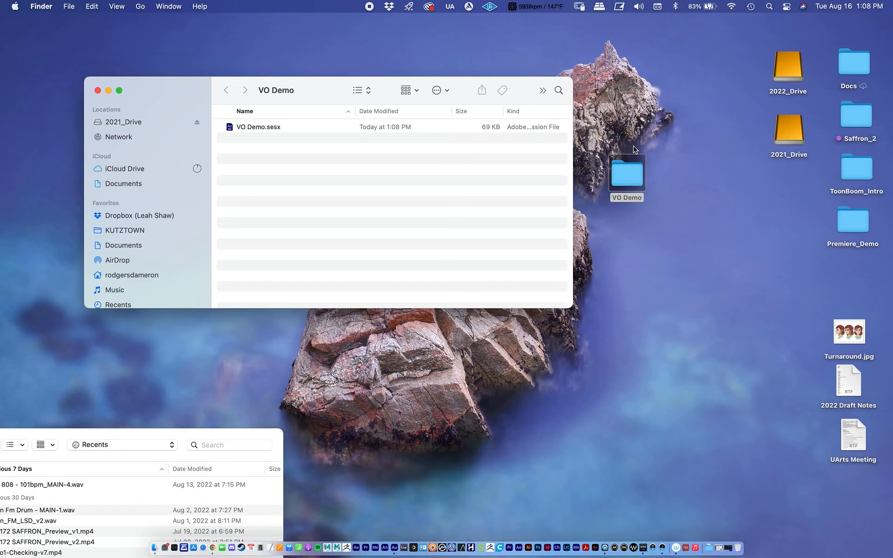
left_click_drag(624, 184, 682, 245)
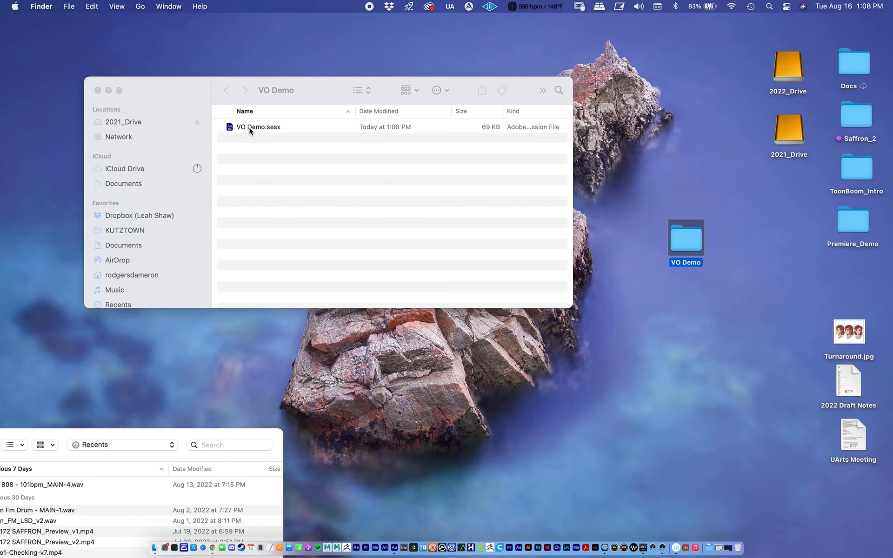
left_click(250, 127)
left_click_drag(251, 126, 332, 161)
double_click(414, 36)
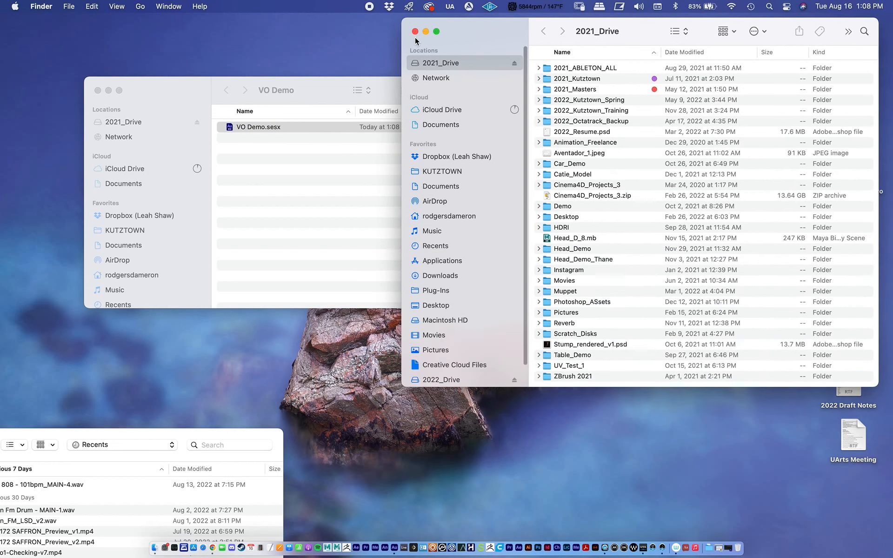
left_click(415, 31)
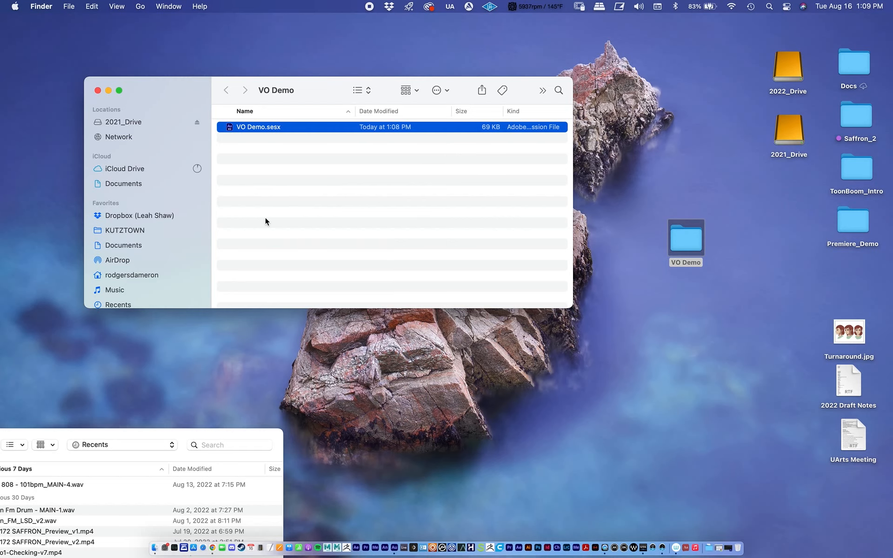
left_click(97, 90)
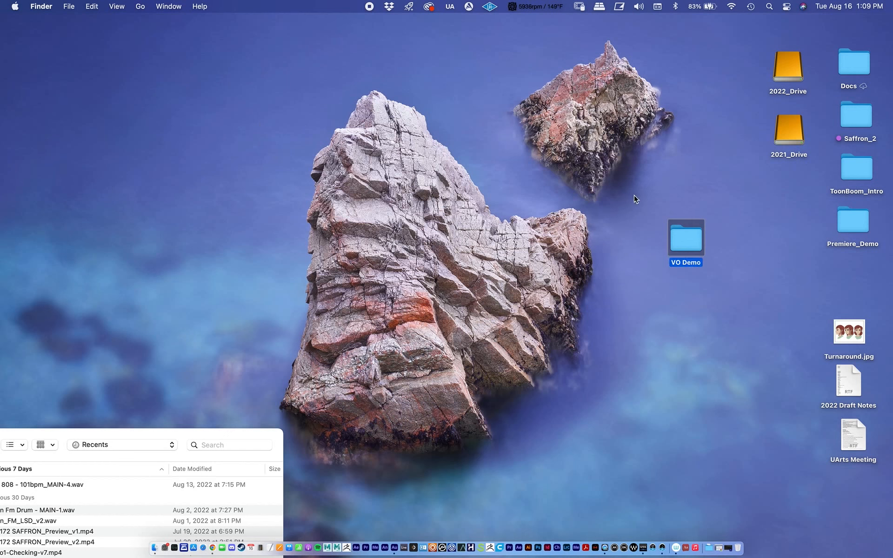
Reposition the VO Demo folder on the desktop and switch back to the session in Adobe Audition
mouse_move(689, 242)
left_mouse_down()
mouse_move(711, 254)
mouse_move(696, 210)
mouse_move(692, 227)
left_mouse_up()
left_click(643, 195)
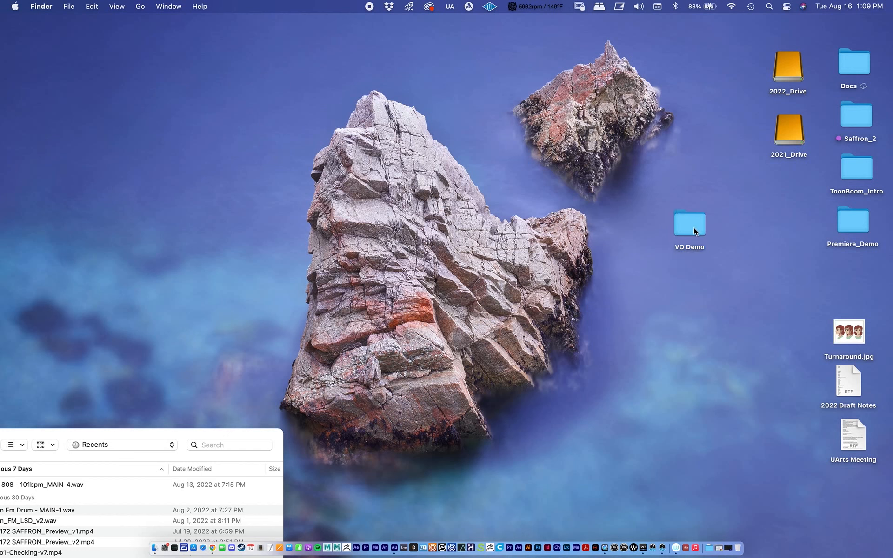
left_click_drag(694, 232, 704, 223)
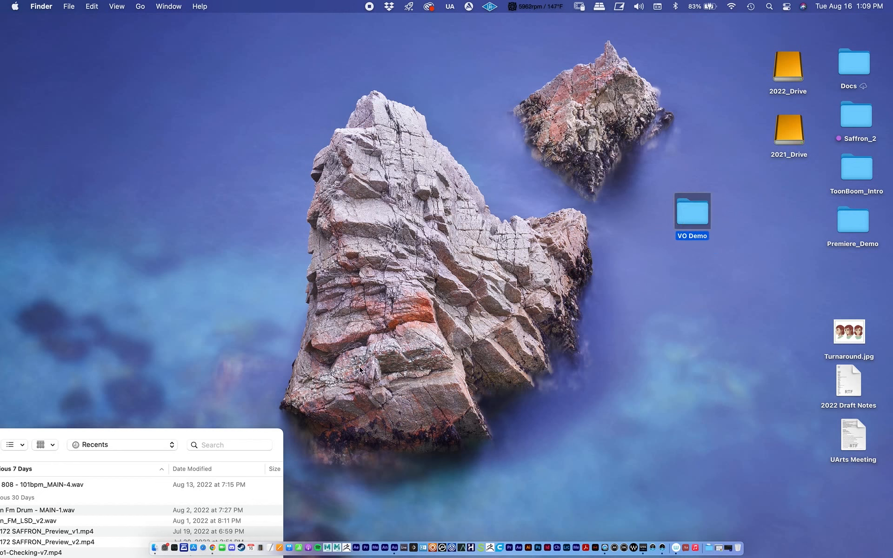
left_click(395, 549)
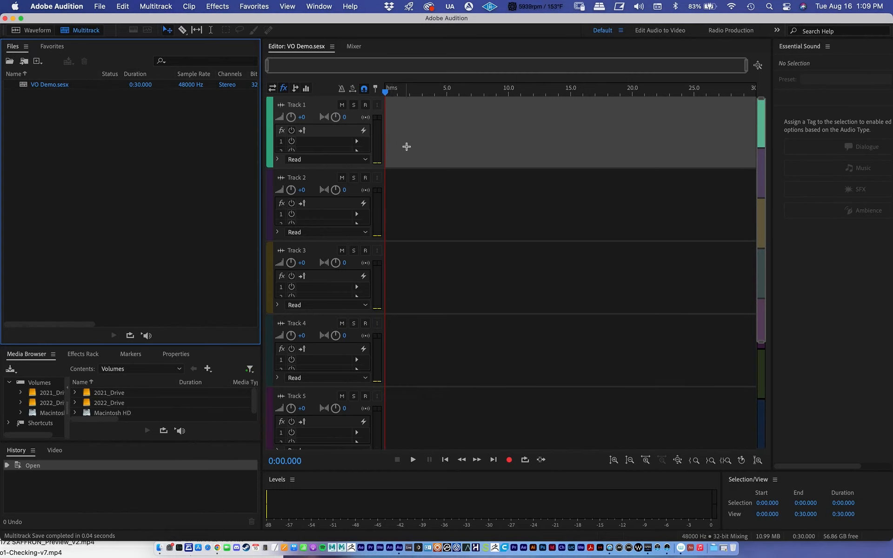
Adjust the track heights in the multitrack editor so all six tracks and the Mix track fit in view
scroll(345, 352, "down", 5)
scroll(341, 338, "up", 2)
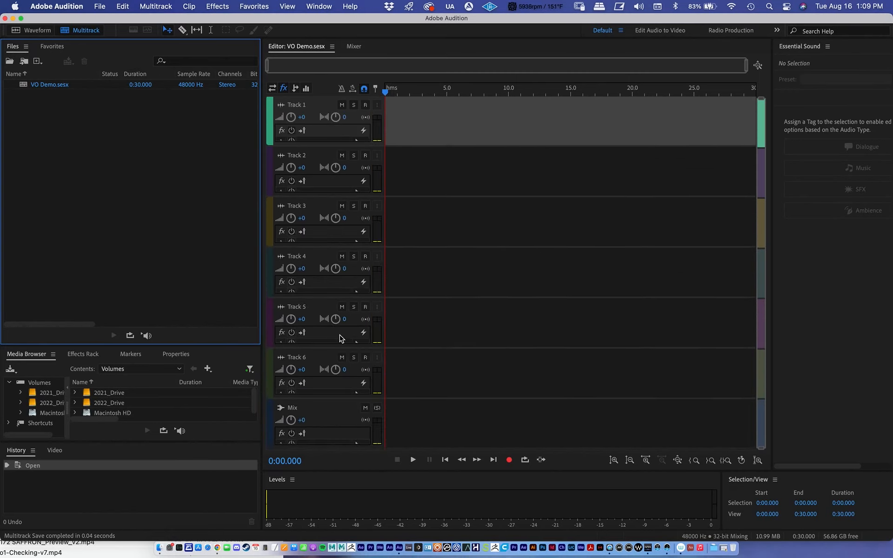
scroll(351, 292, "down", 4)
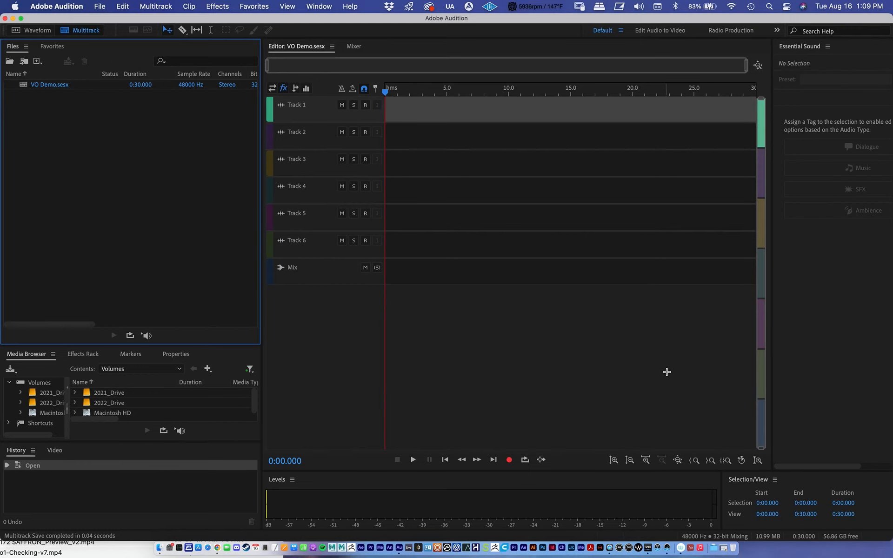
left_click(629, 463)
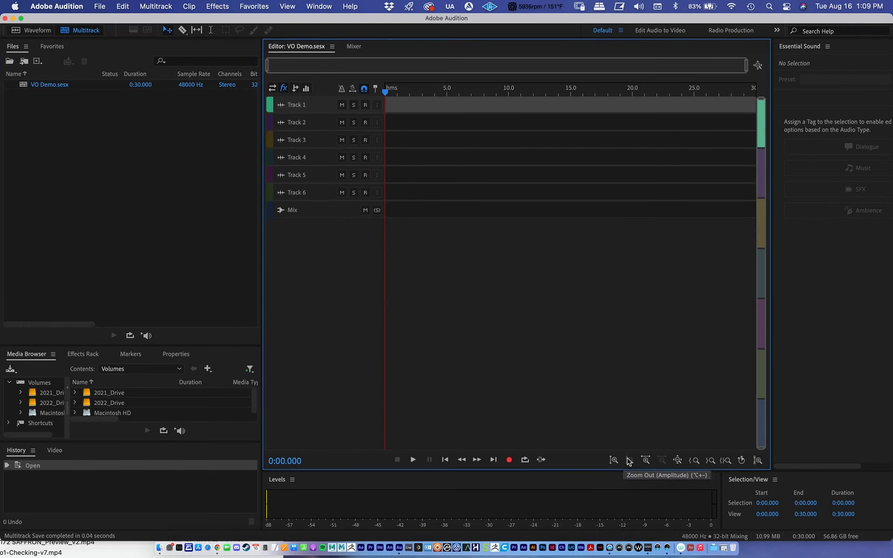
left_click(614, 461)
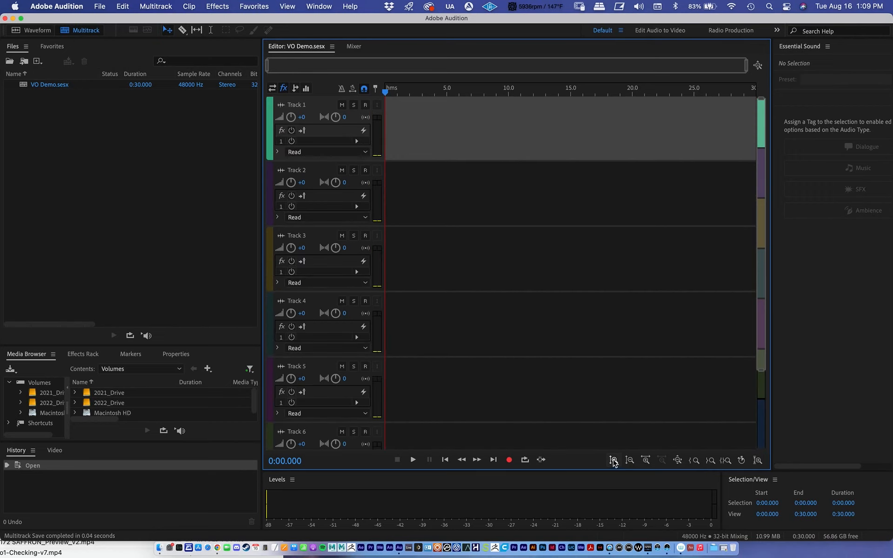
scroll(352, 248, "down", 2)
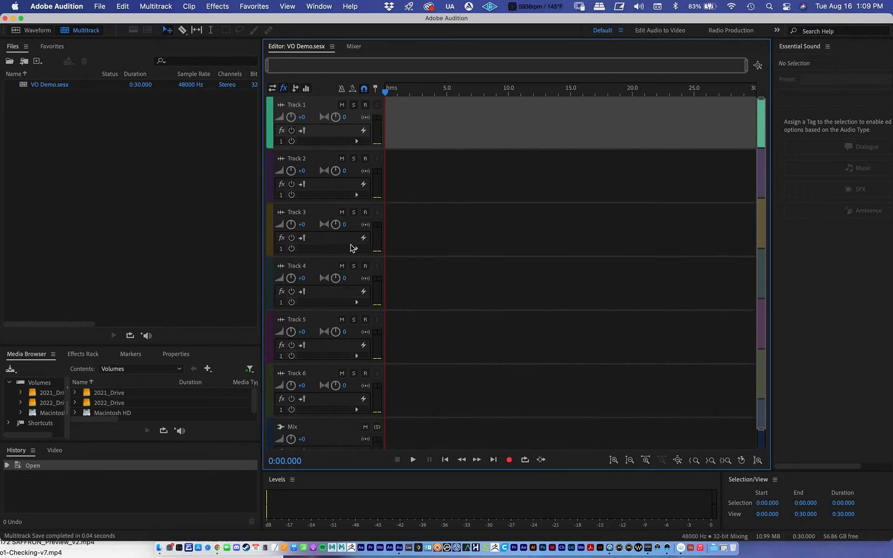
scroll(352, 248, "down", 3)
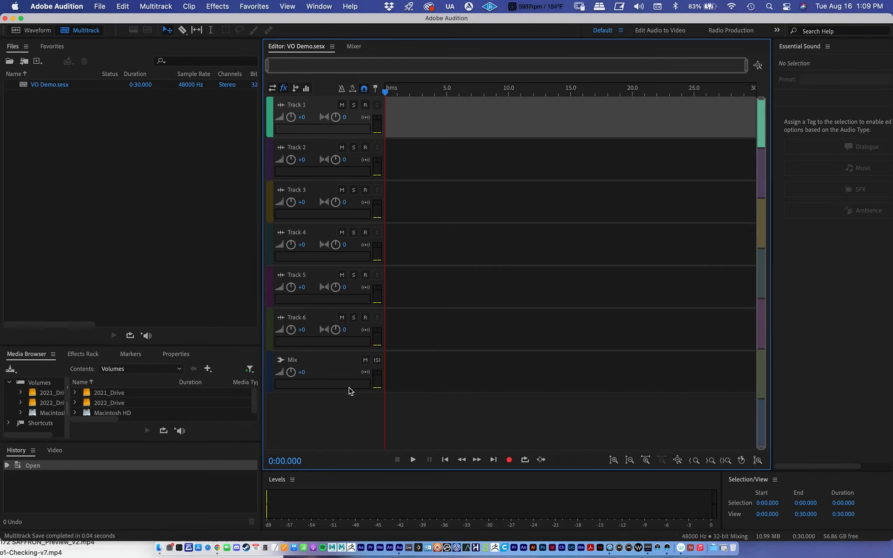
Delete Track 6 from the multitrack session
left_click(270, 331)
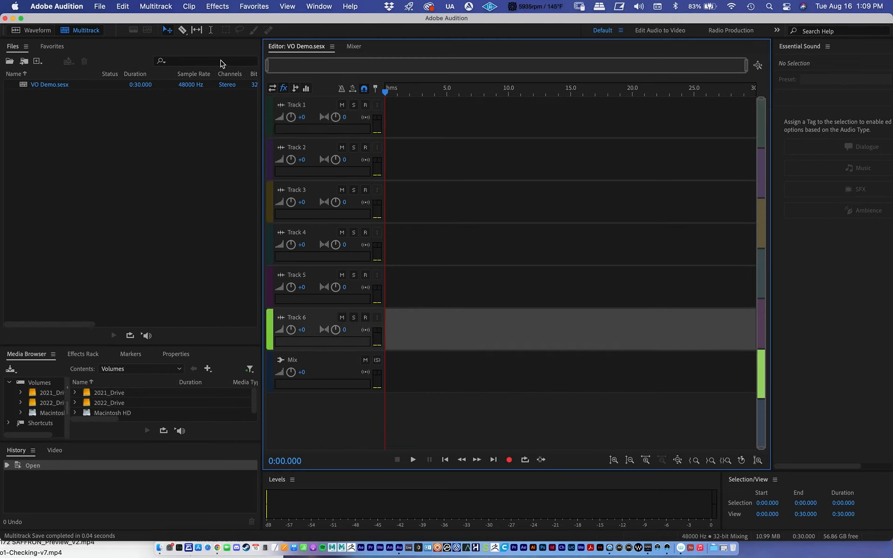
left_click(156, 7)
left_click(155, 22)
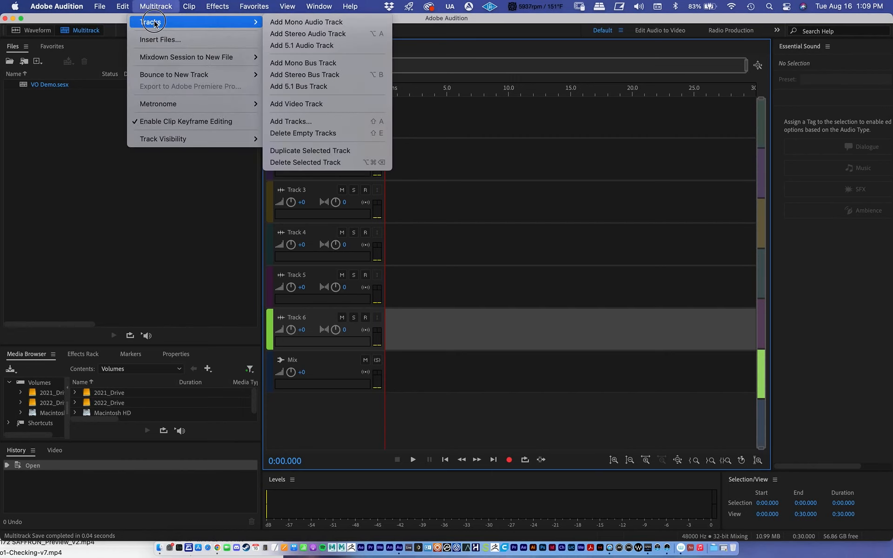
left_click(303, 166)
Delete Track 5 from the multitrack session
left_click(269, 284)
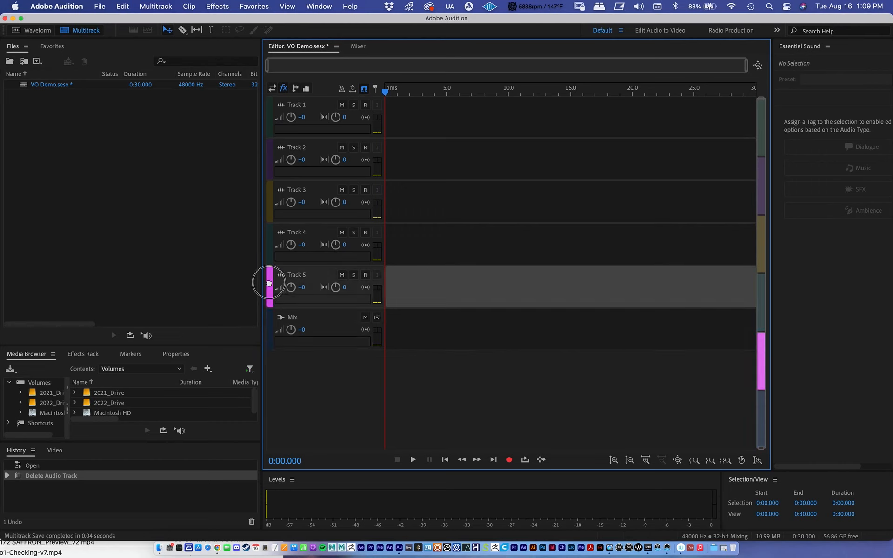
left_click(160, 6)
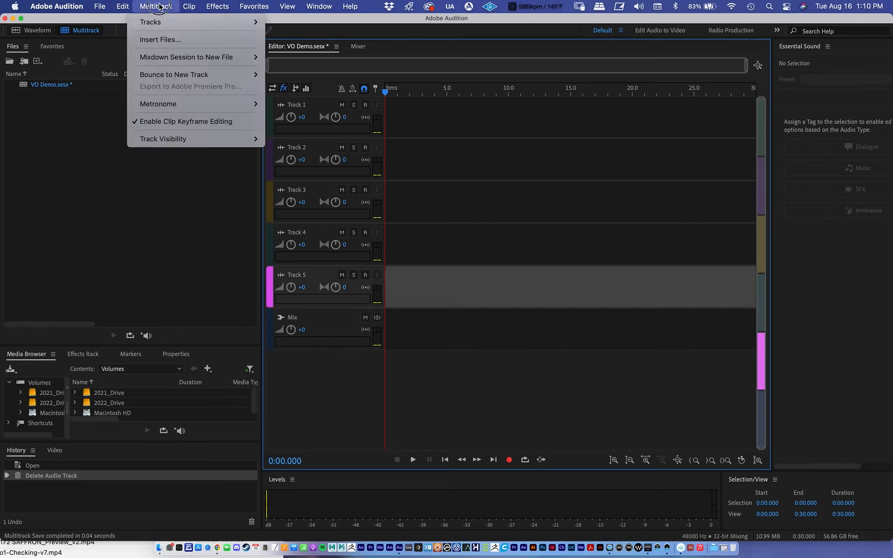
mouse_move(160, 18)
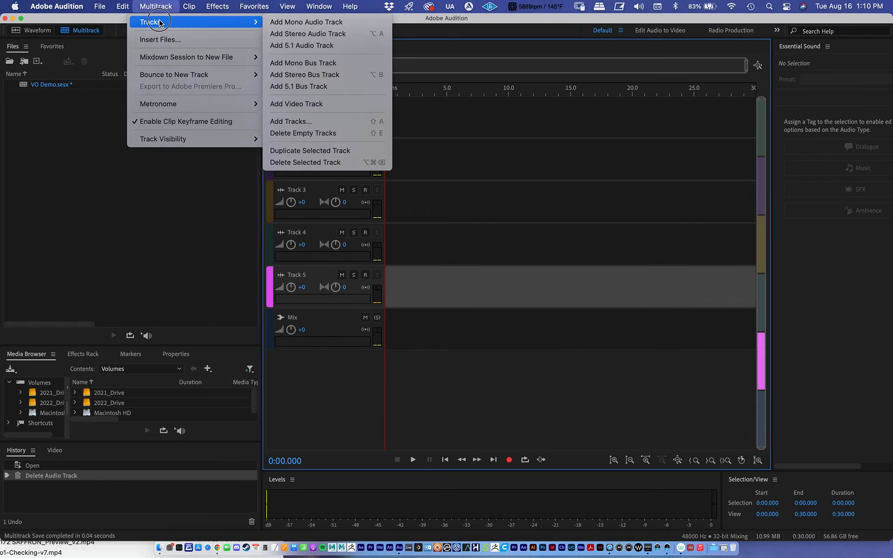
left_click(324, 163)
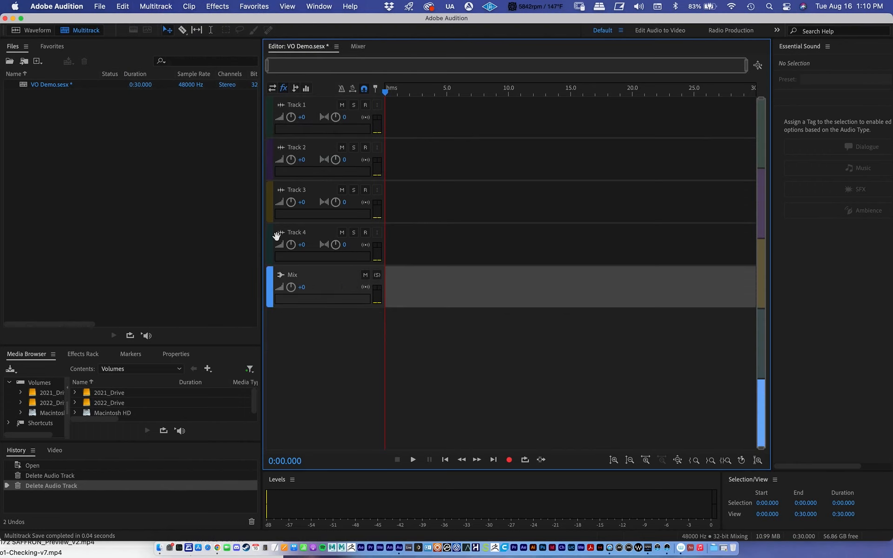
Delete Track 4 from the multitrack session
left_click(271, 237)
left_click(149, 5)
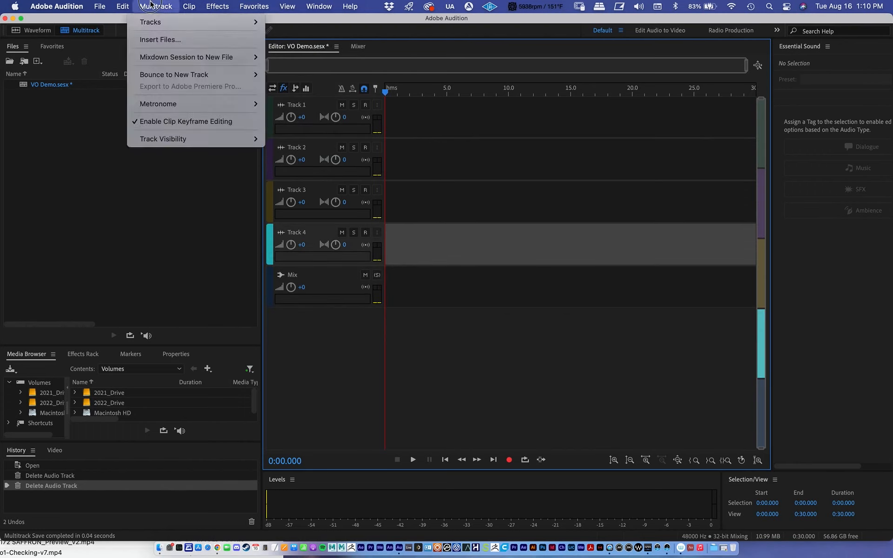
mouse_move(155, 22)
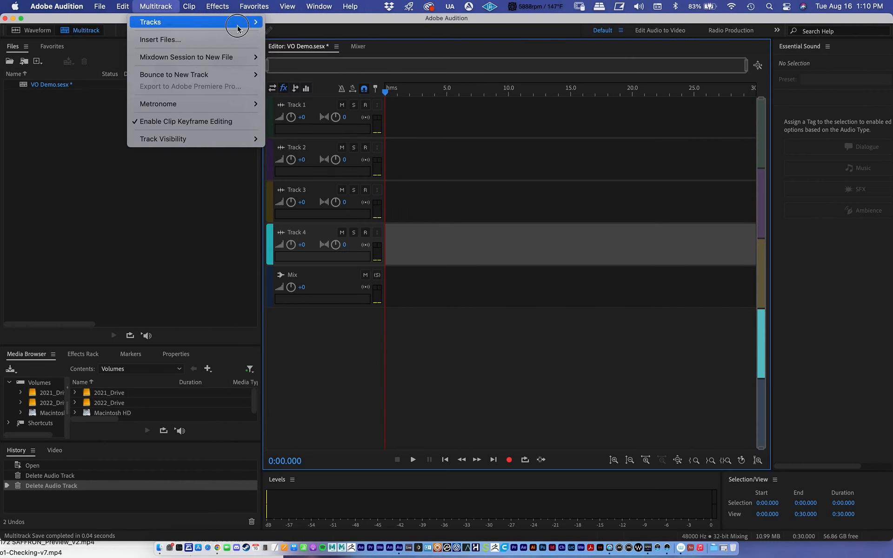
mouse_move(235, 26)
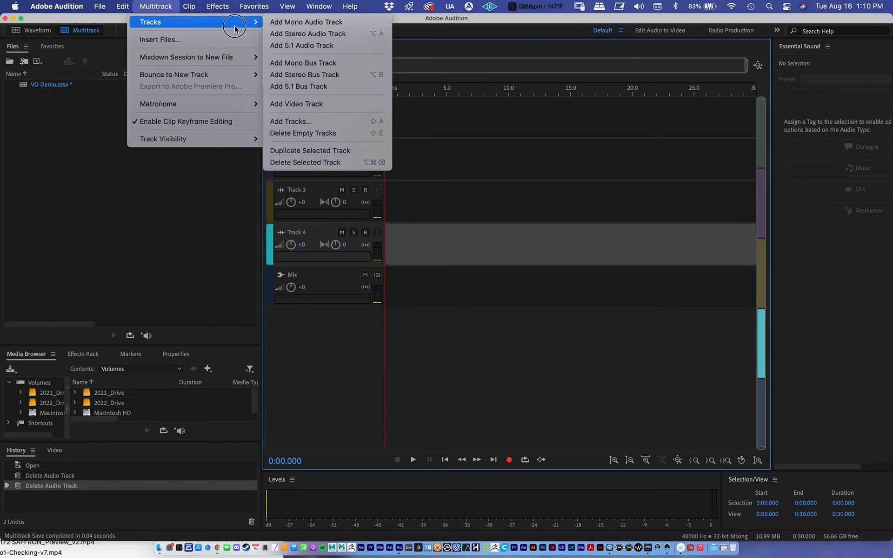
left_click(314, 162)
Delete Track 3 from the multitrack session
left_click(270, 200)
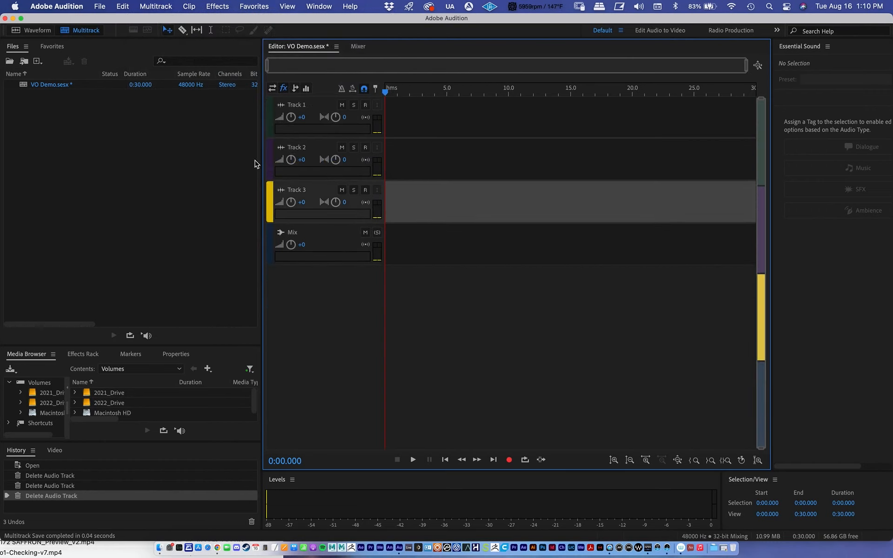
left_click(165, 6)
mouse_move(155, 22)
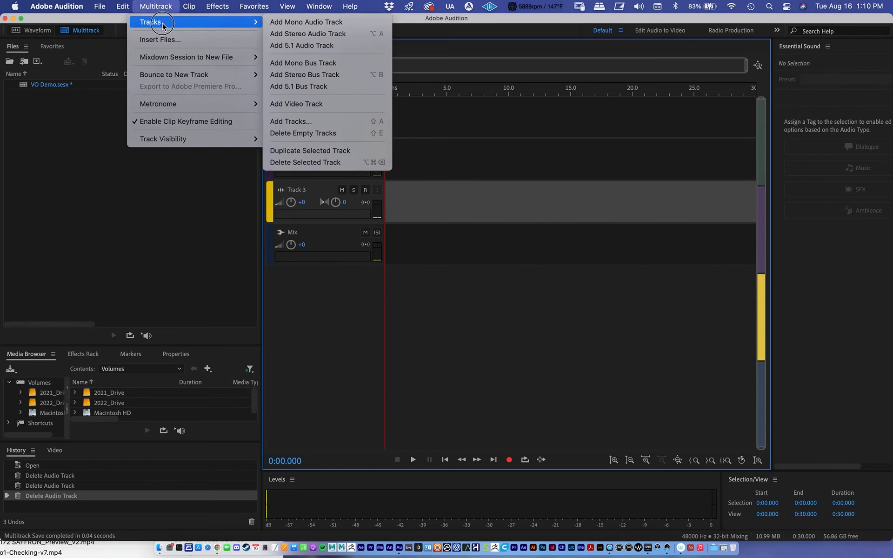
left_click(328, 162)
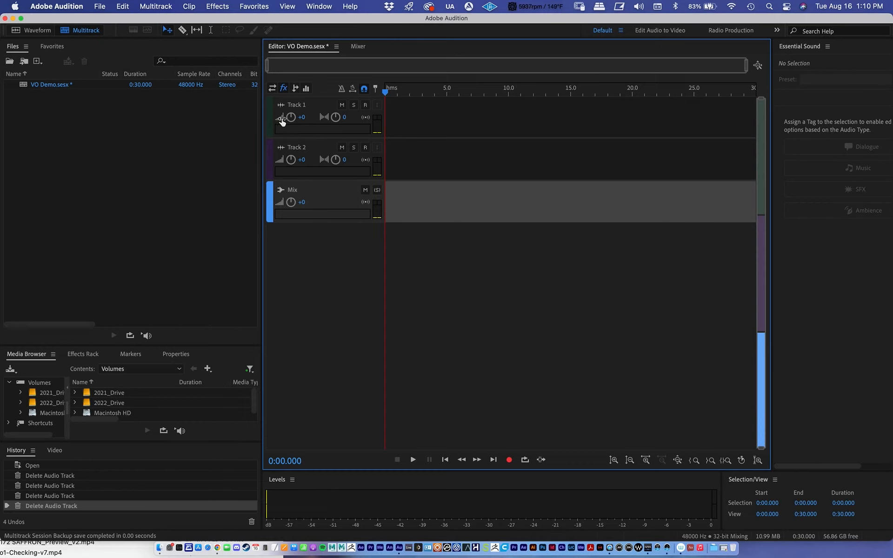
Lower Track 1's volume to -1.2 and undo the last track deletion
mouse_move(290, 117)
left_mouse_down()
mouse_move(276, 127)
mouse_move(289, 116)
mouse_move(317, 125)
mouse_move(275, 113)
mouse_move(285, 116)
left_mouse_up()
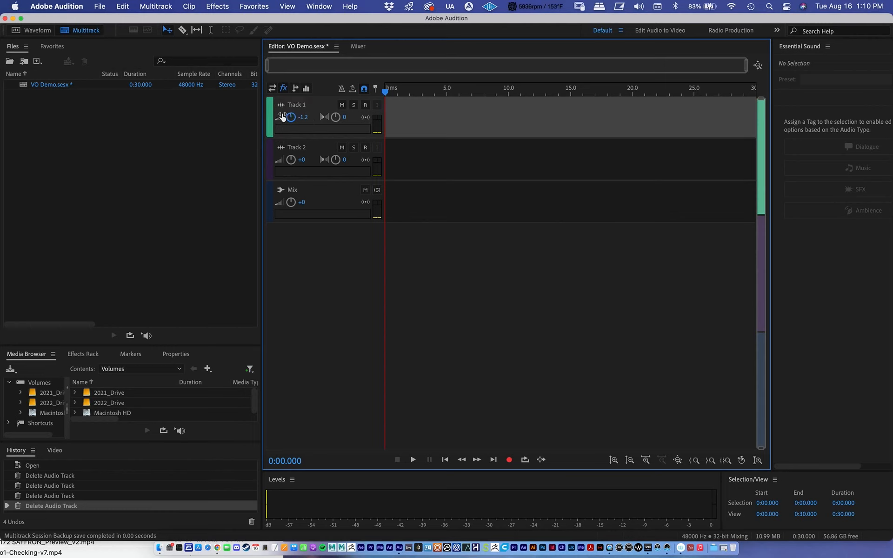
key("super+z")
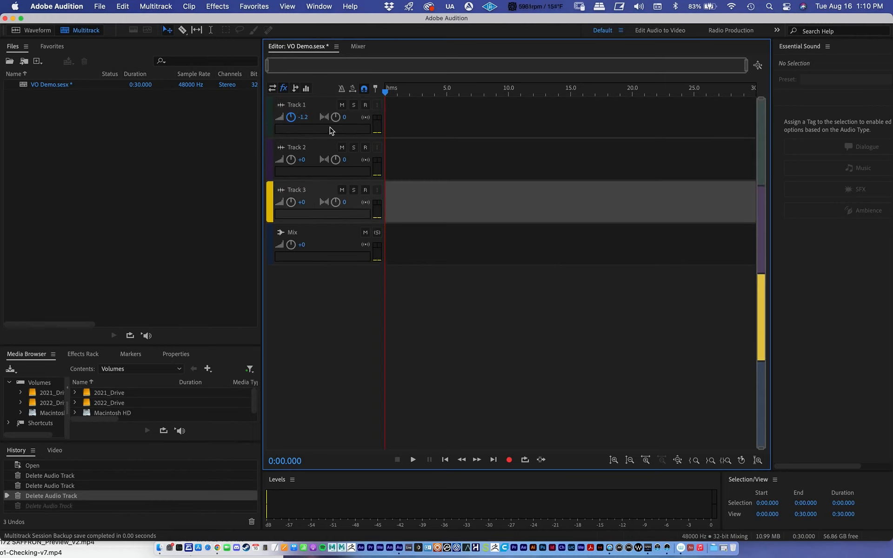
Reset Track 1's volume to 0
left_click(303, 118)
type("0")
key("Return")
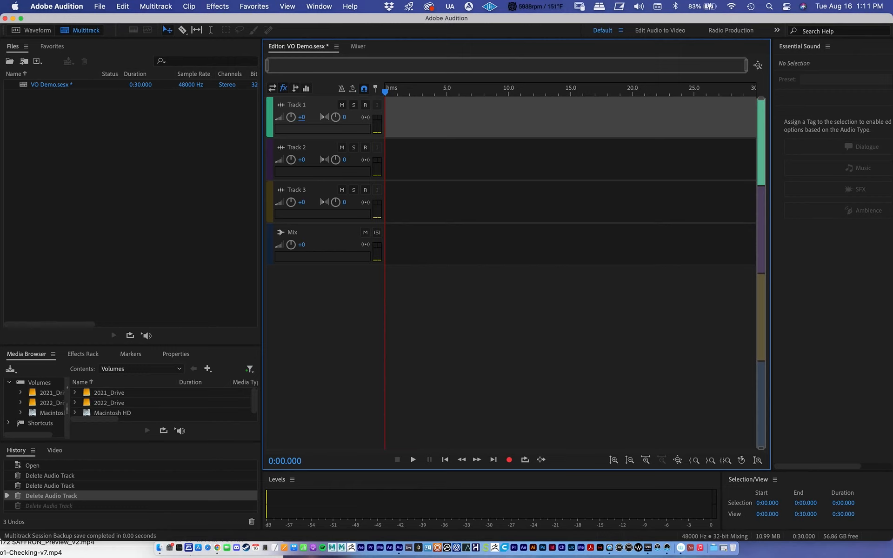
Try Track 1's stereo balance at 100 and other positions, and return it to 0
left_click_drag(336, 117, 334, 118)
left_click(348, 117)
type("100")
key("Return")
left_click(349, 117)
key("BackSpace")
key("Return")
left_click(351, 117)
type("0")
key("Return")
Switch Track 1's mute and solo on and off again to try both controls
left_click(342, 106)
left_click(344, 105)
left_click(354, 106)
left_click(353, 106)
left_click(353, 105)
left_click(353, 106)
Arm Track 1 for recording with its height enlarged to check the microphone input level, and disarm it
left_click(366, 106)
left_click_drag(315, 138, 314, 176)
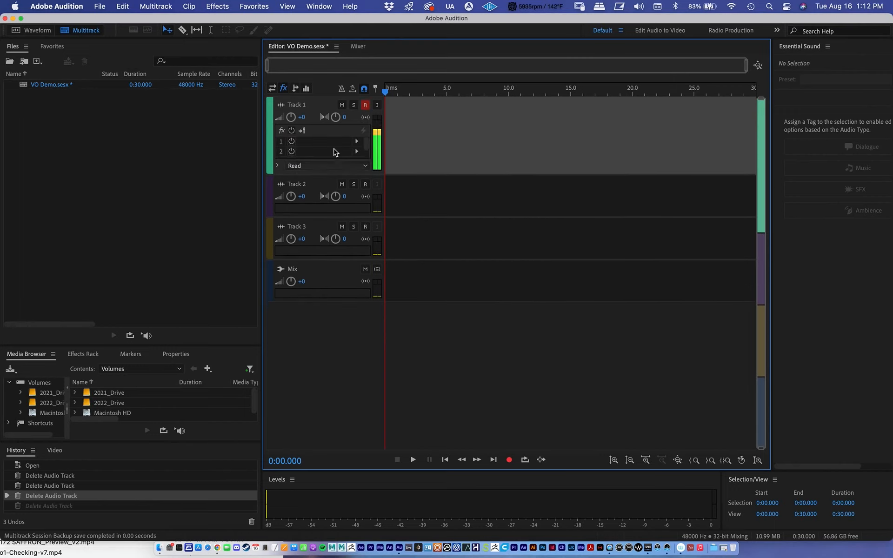
left_click(366, 105)
left_click(366, 105)
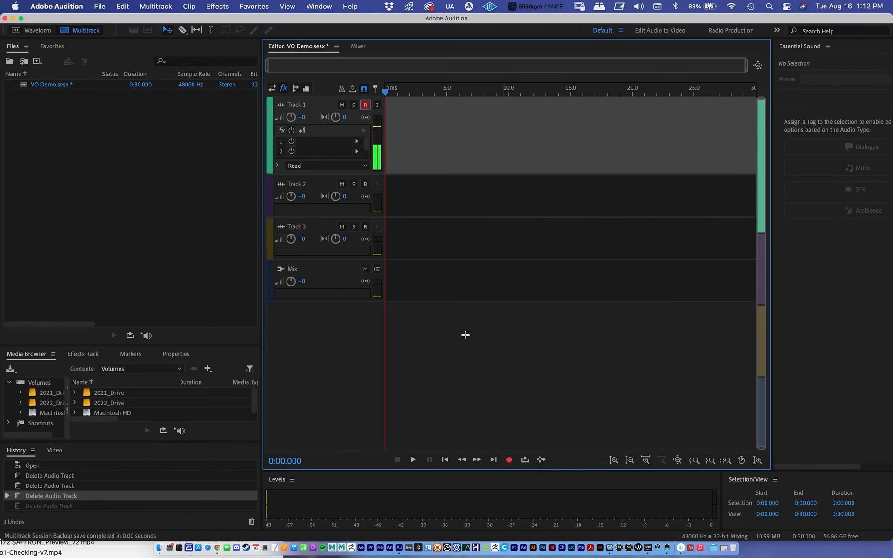
left_click(366, 107)
Open the Audio Hardware preferences and review the available default input devices, keeping System Default - Yeti Stereo Microphone
left_click(58, 6)
mouse_move(60, 41)
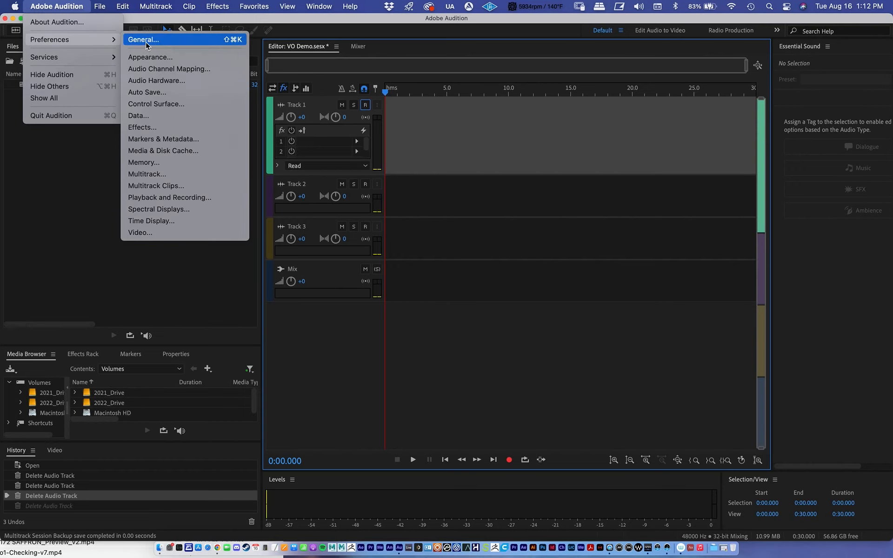
left_click(152, 80)
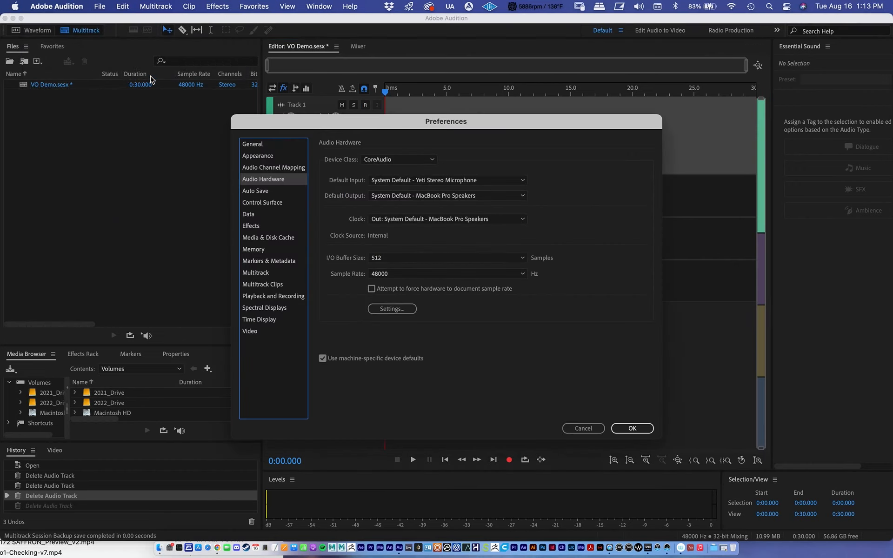
left_click_drag(384, 126, 251, 98)
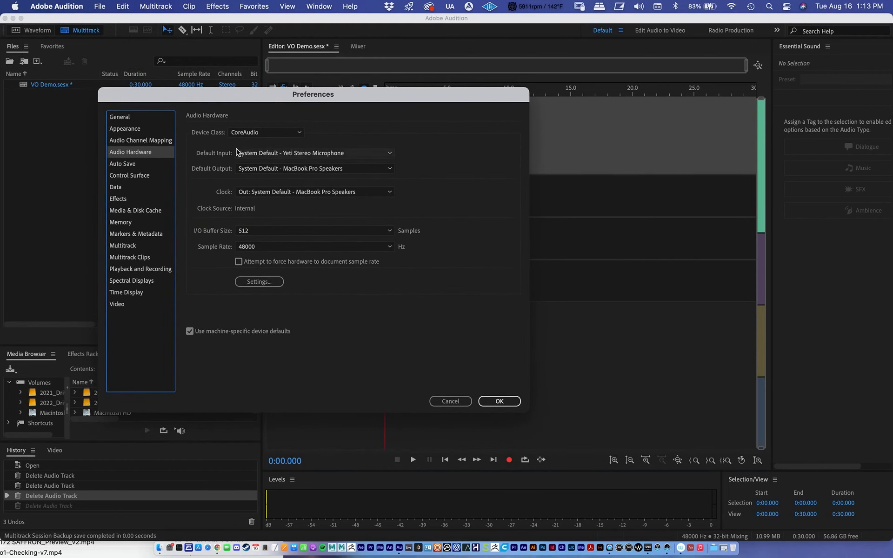
left_click(384, 153)
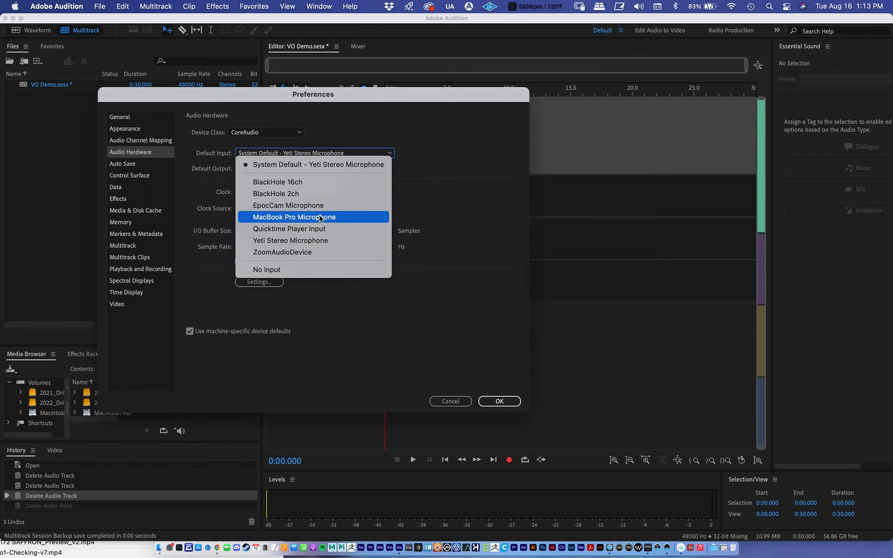
left_click(320, 240)
left_click(372, 278)
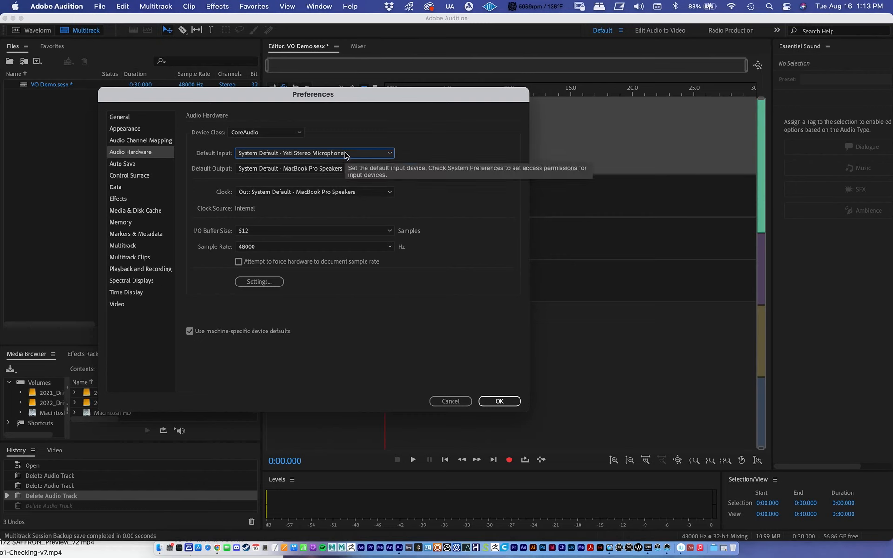
Review the I/O buffer size options, keeping 512 samples, and close the preferences
left_click(298, 232)
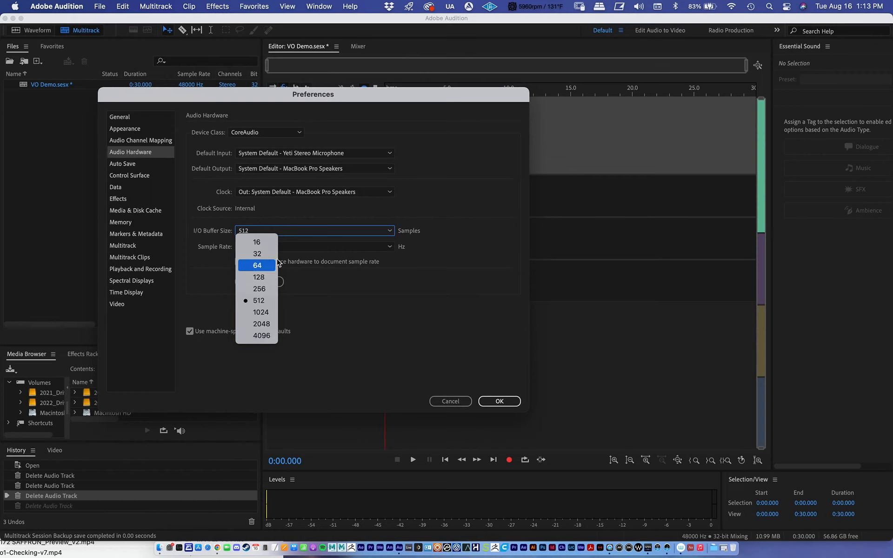
left_click(295, 221)
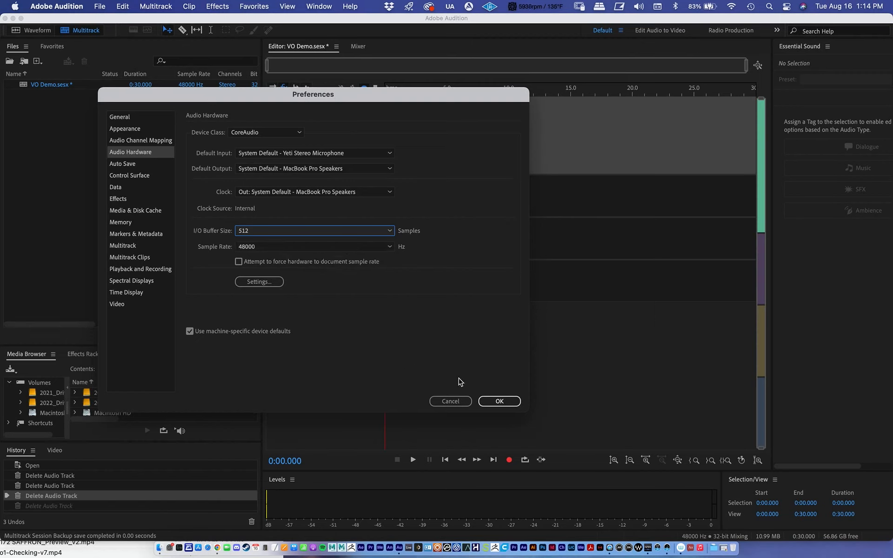
left_click(498, 407)
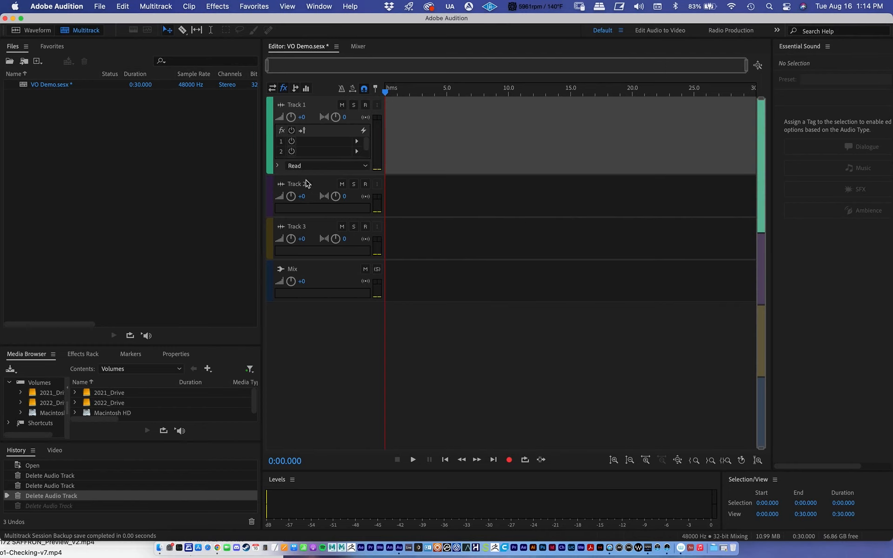
Select each audio track and the Mix track in turn, finishing with Track 1 selected
left_click(289, 176)
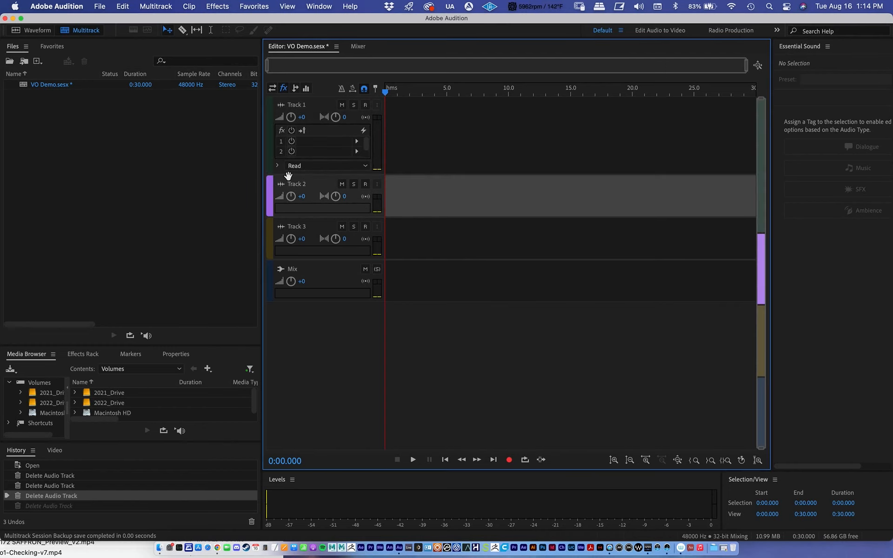
left_click(273, 152)
left_click(273, 187)
left_click(269, 229)
left_click(271, 283)
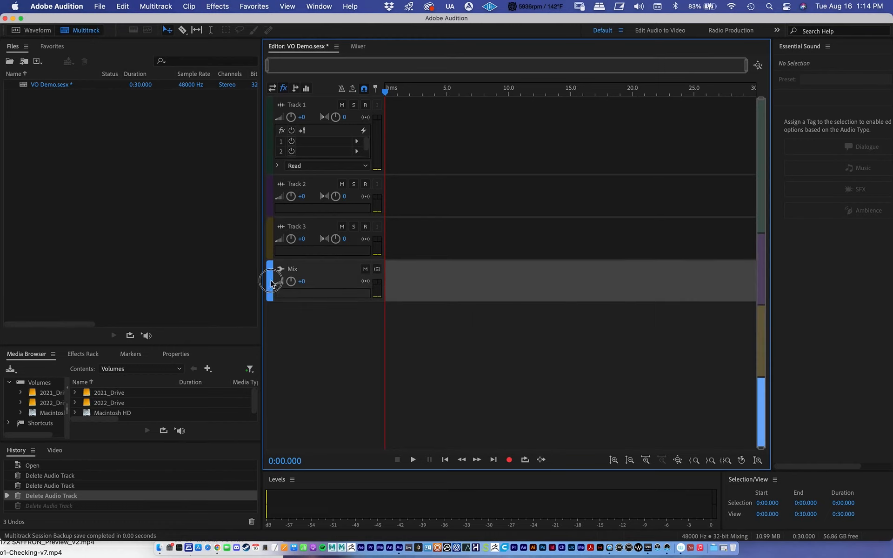
left_click(272, 131)
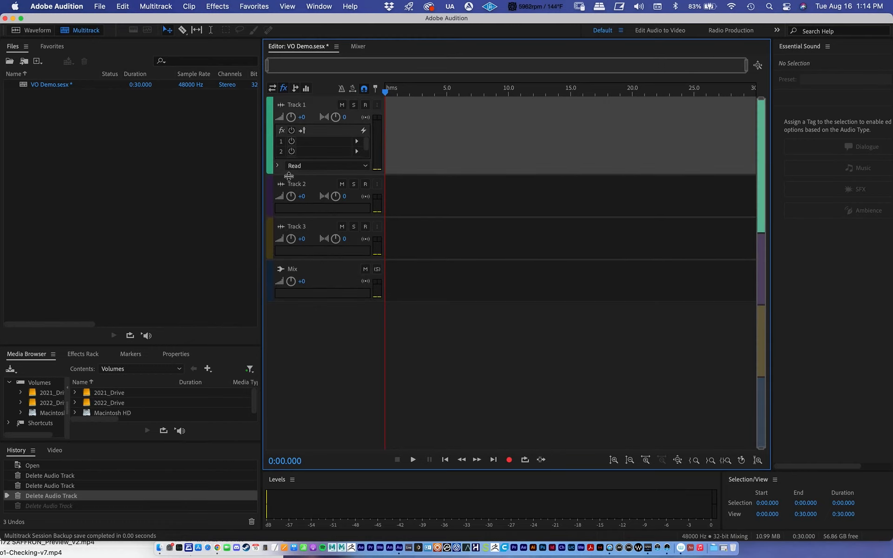
Expand Track 1 to view its effects slots and the available effect categories, and shrink the track again
left_click_drag(289, 175, 287, 279)
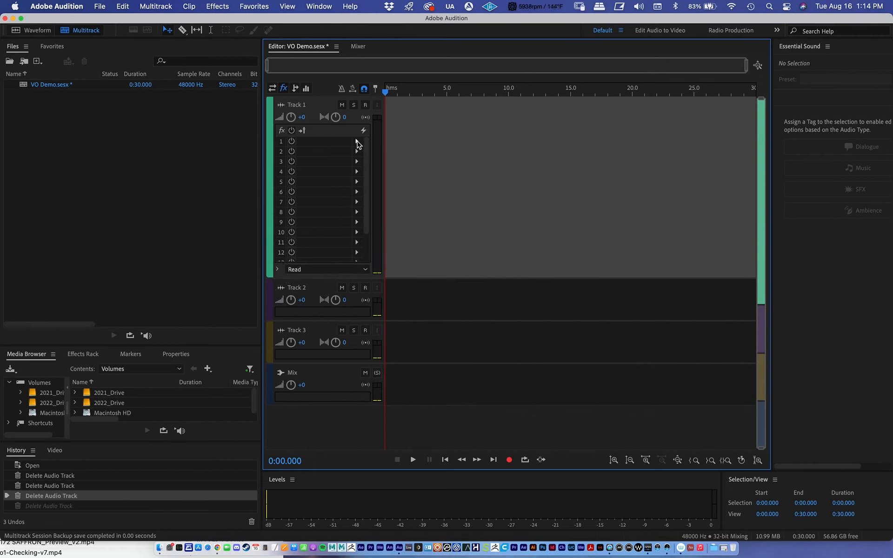
left_click(357, 143)
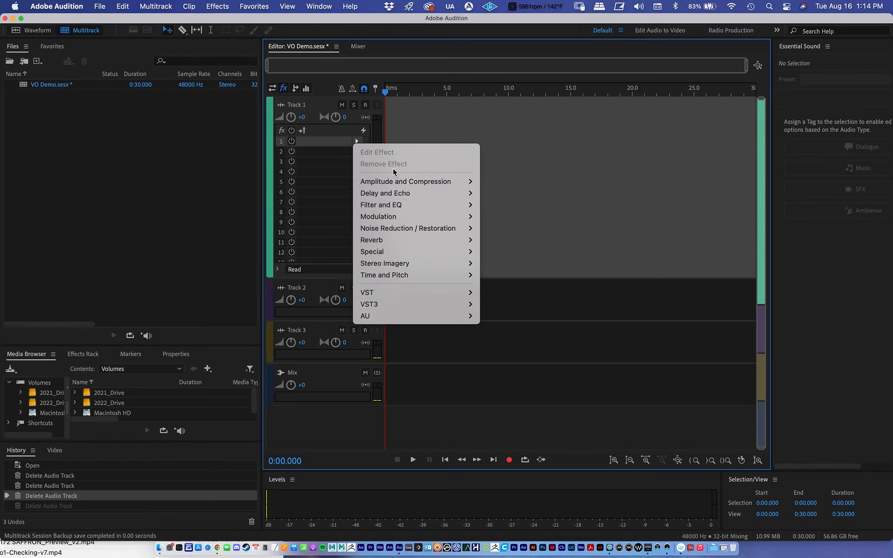
left_click(332, 150)
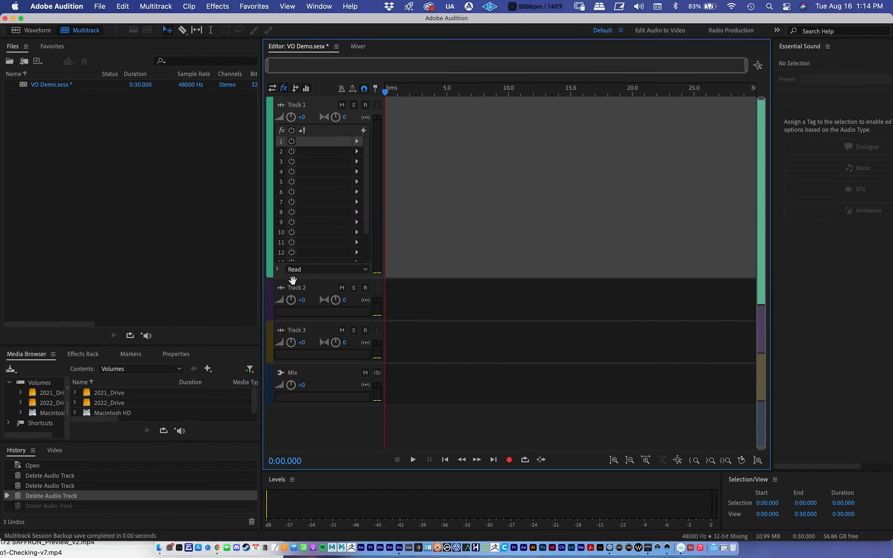
left_click_drag(296, 280, 321, 169)
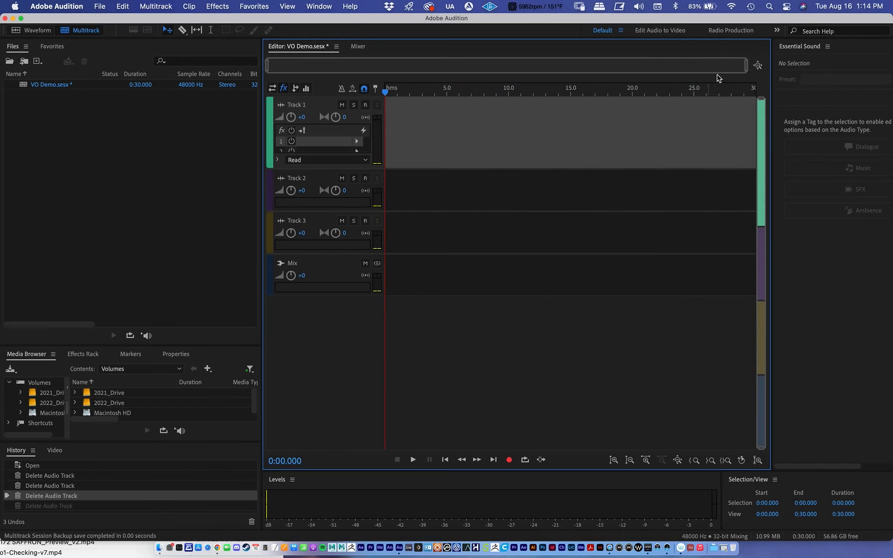
Zoom the multitrack timeline in and out to examine how the time ruler scales over the session
left_click_drag(746, 65, 272, 66)
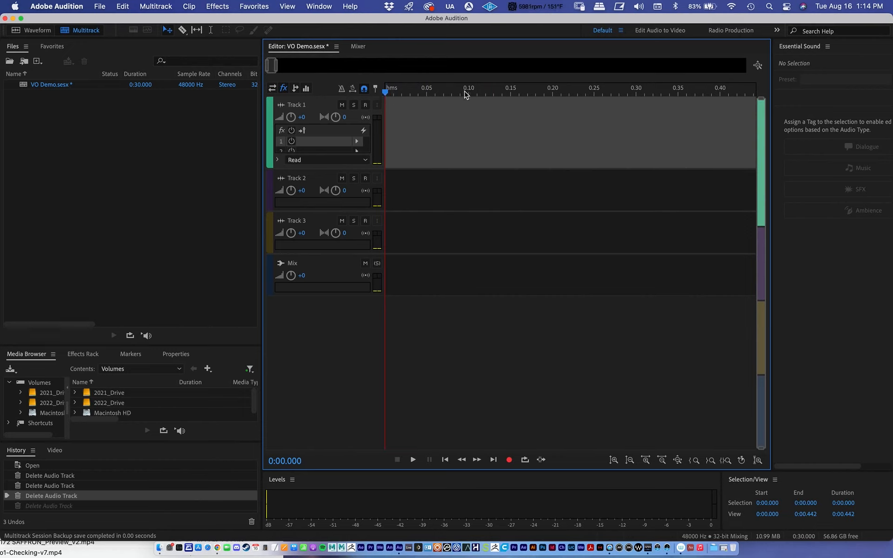
left_click_drag(278, 66, 767, 63)
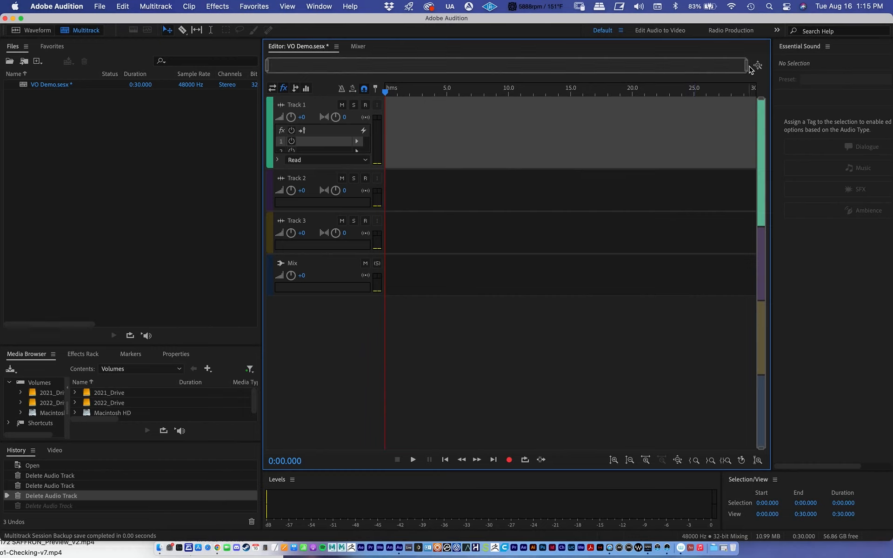
left_click_drag(748, 67, 538, 75)
scroll(412, 140, "down", 2)
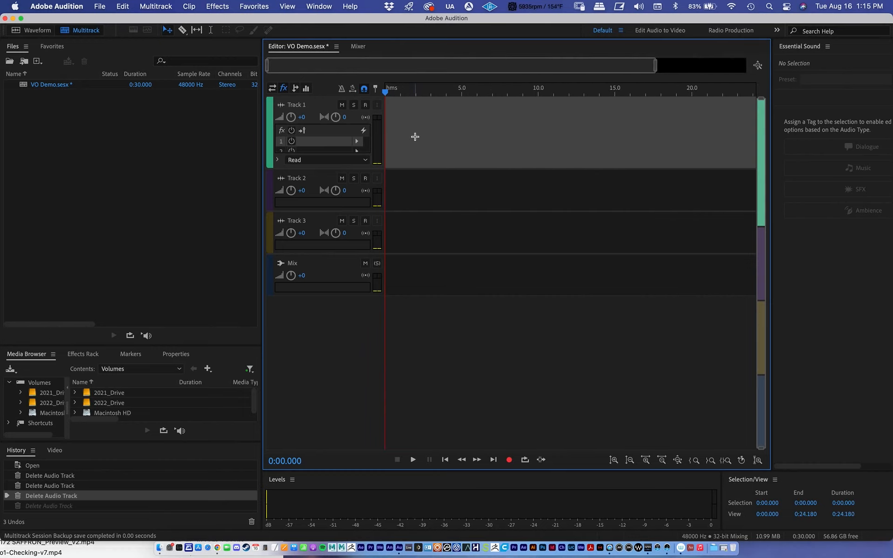
scroll(415, 139, "up", 8)
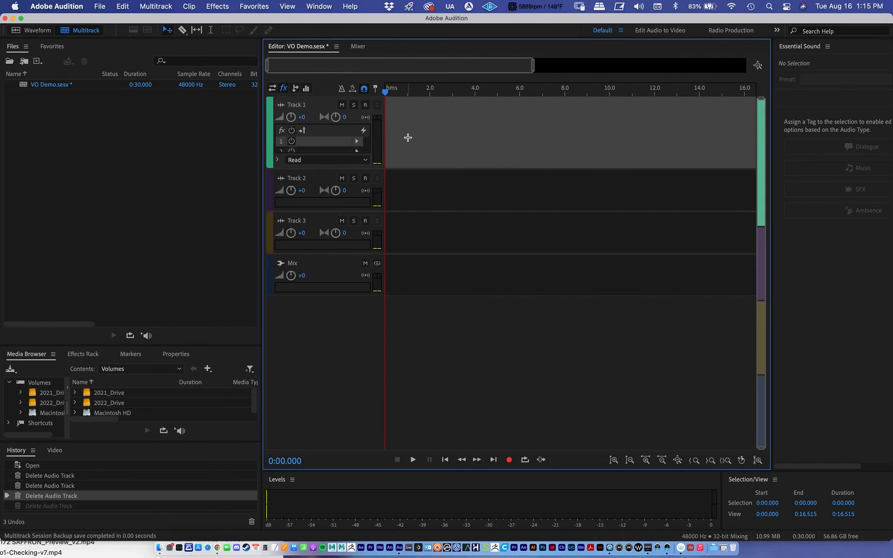
left_click_drag(420, 65, 303, 73)
scroll(408, 126, "up", 1)
scroll(408, 126, "down", 8)
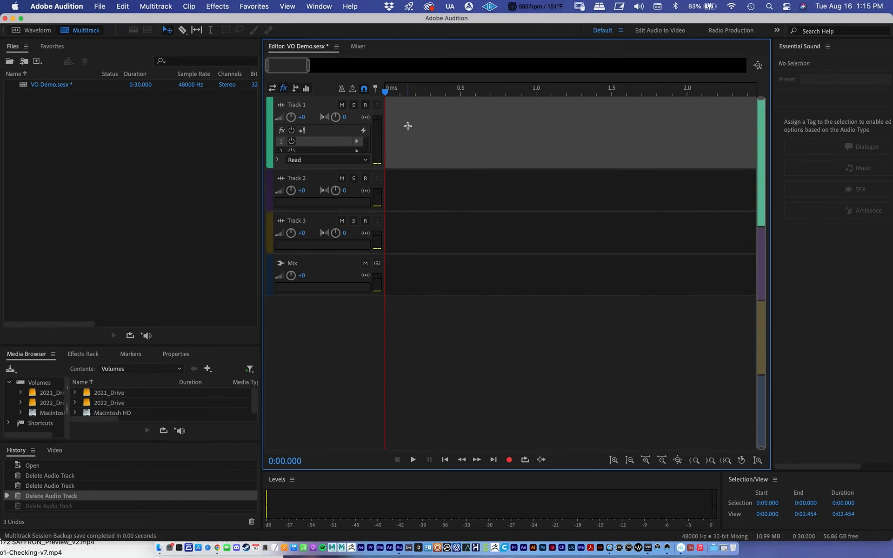
Zoom the timeline horizontally in and out with the different zoom controls, ending with the full 30-second session in view
scroll(408, 127, "down", 6)
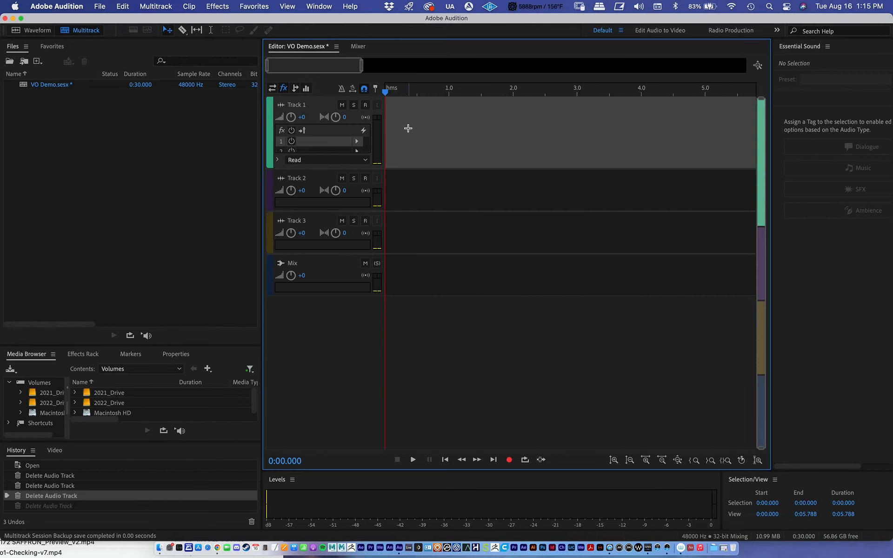
scroll(407, 123, "down", 4)
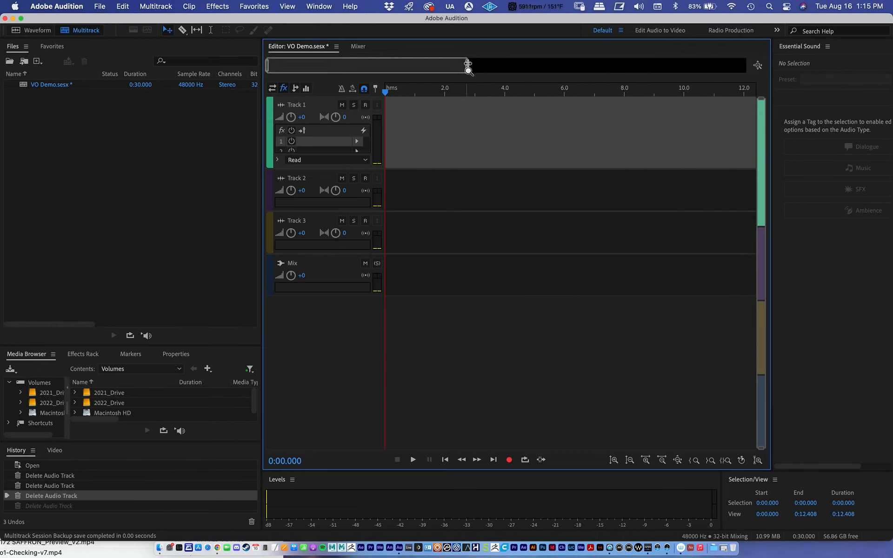
left_click_drag(466, 64, 701, 77)
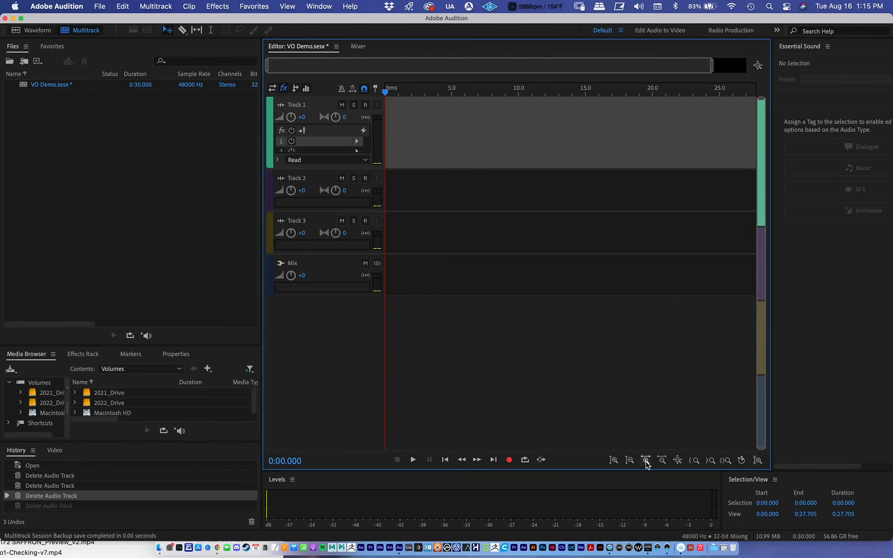
left_click(646, 460)
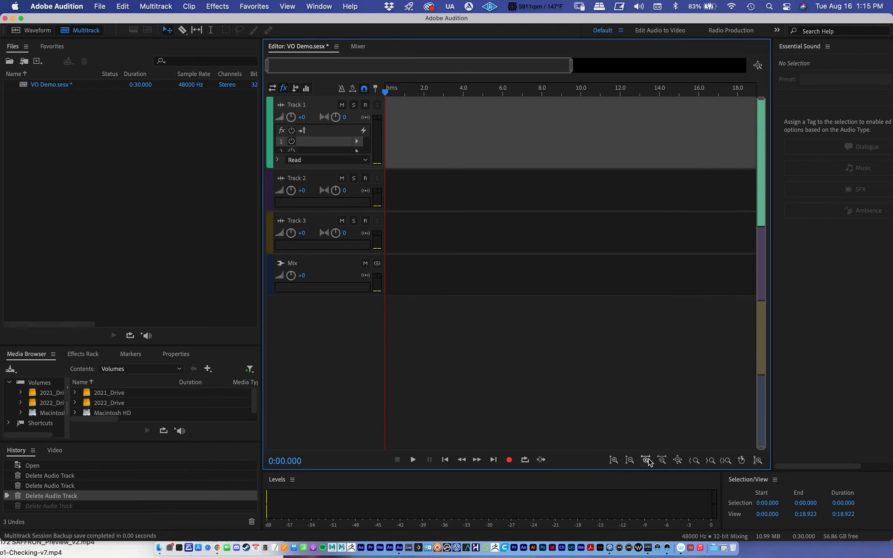
left_click(647, 461)
left_click(646, 461)
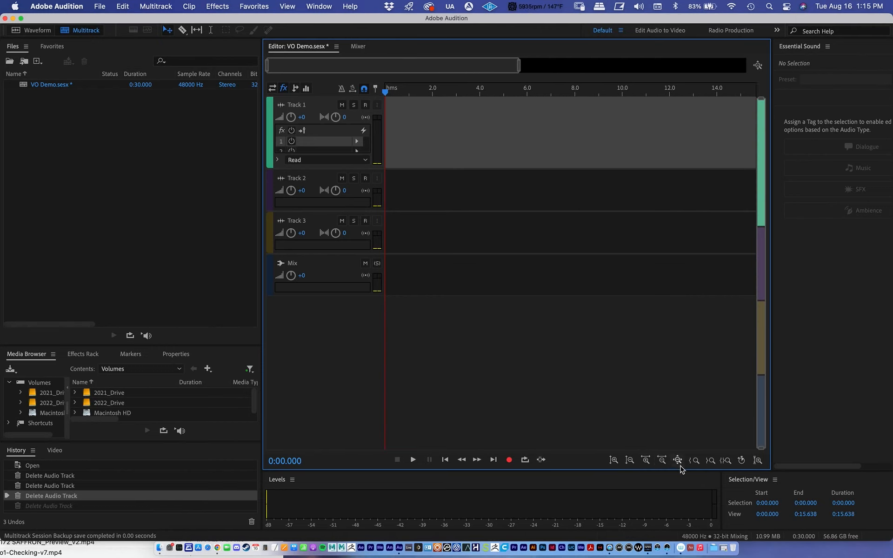
left_click(663, 461)
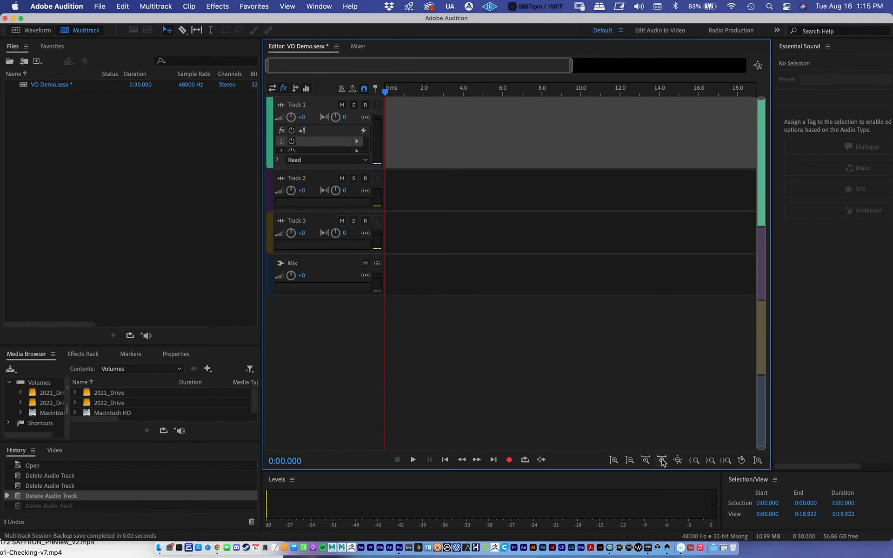
left_click(662, 461)
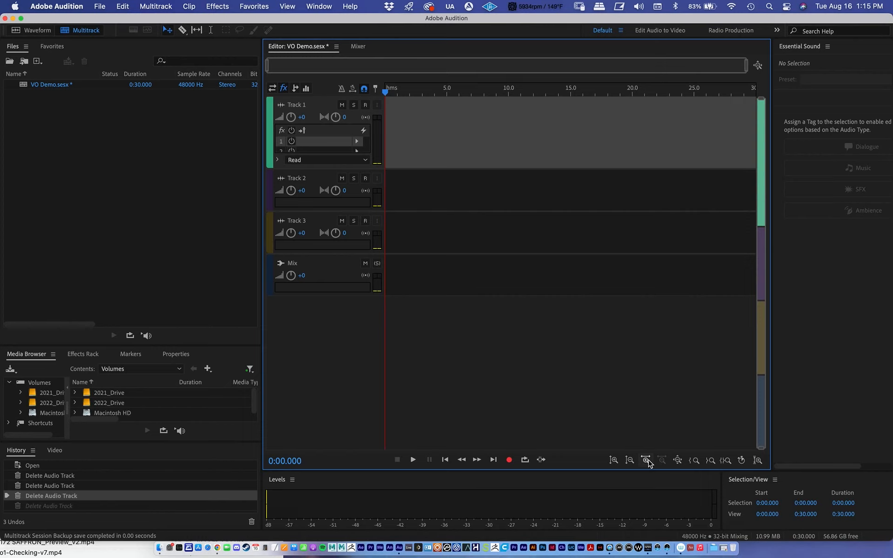
Zoom the track heights out and in to examine Track 1's effects slots, and return all tracks to a compact height
left_click(630, 463)
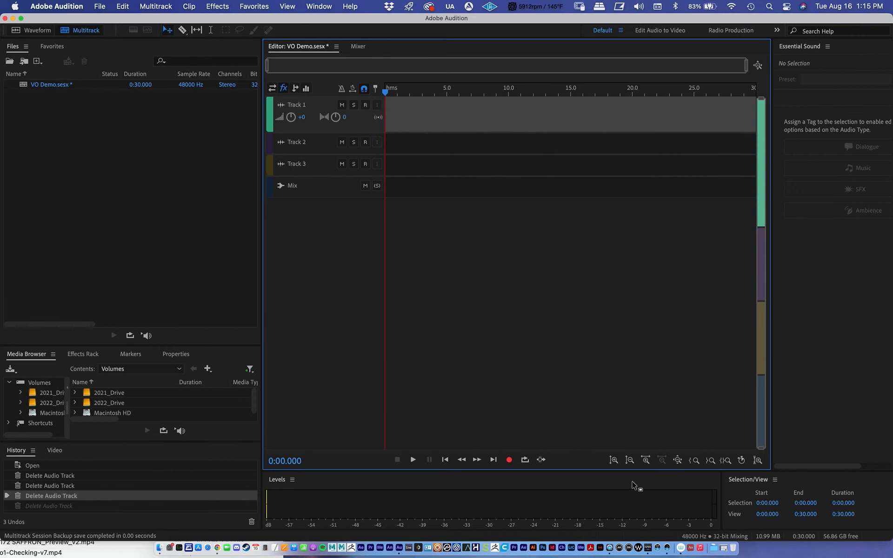
left_click(615, 460)
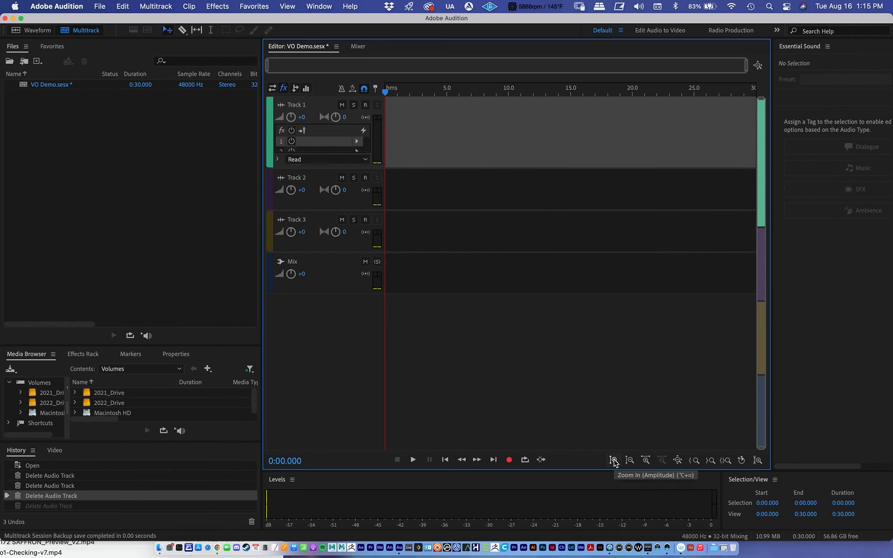
left_click(614, 459)
left_click(615, 460)
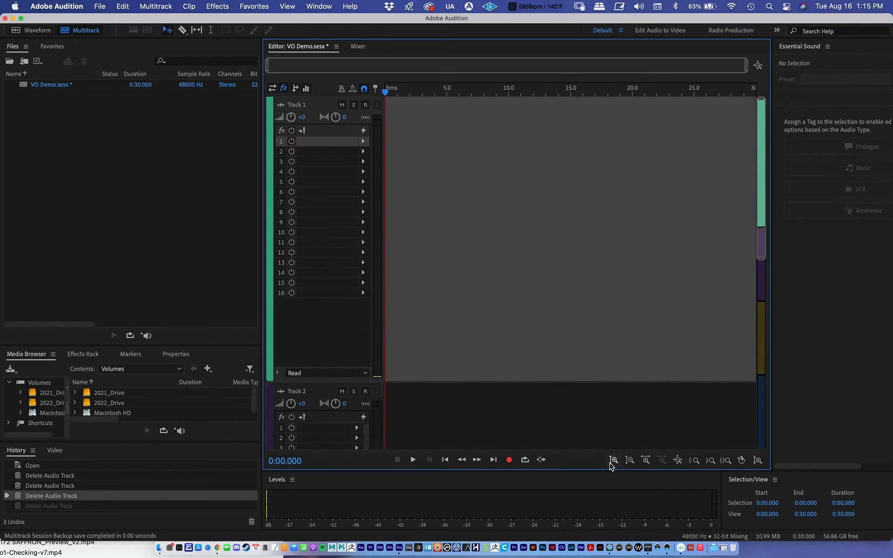
left_click(614, 461)
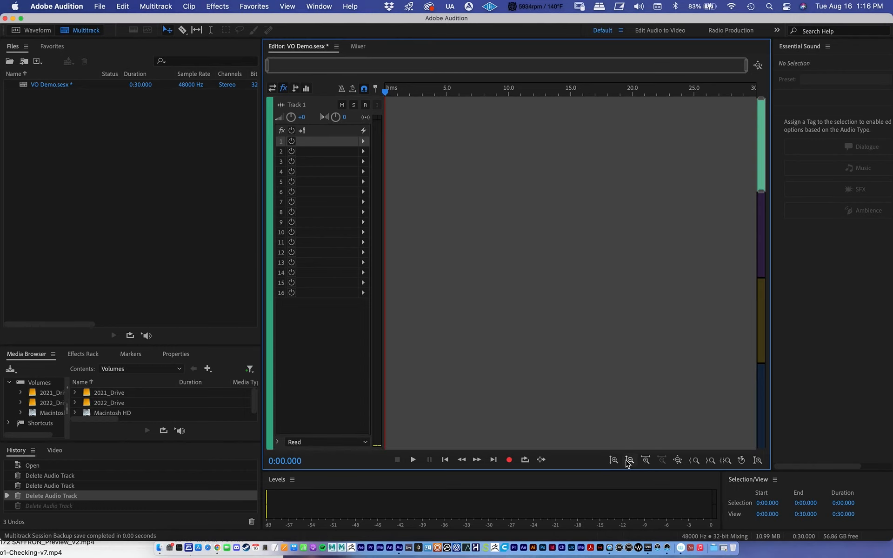
left_click(629, 460)
left_click(630, 461)
left_click(629, 461)
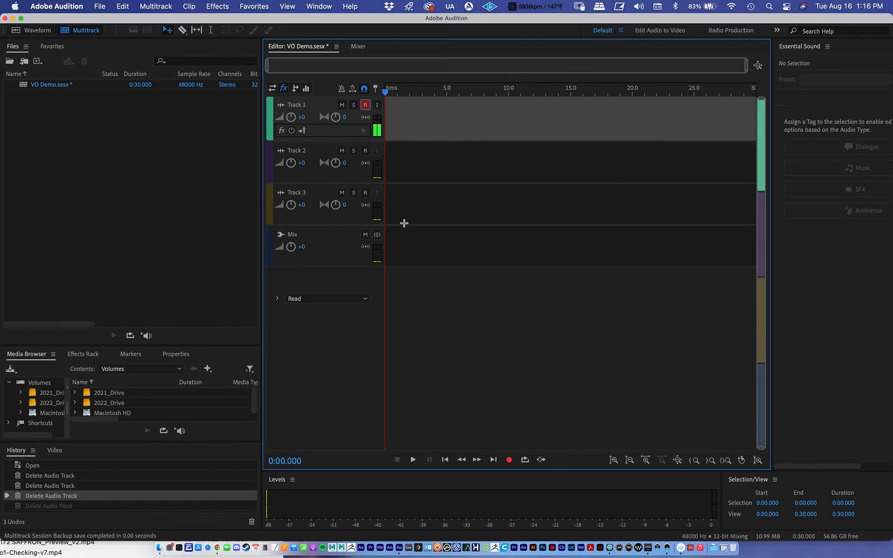
Record about 29 seconds of voice on armed Track 1 from the session start, stop, and make the track taller
left_click(510, 460)
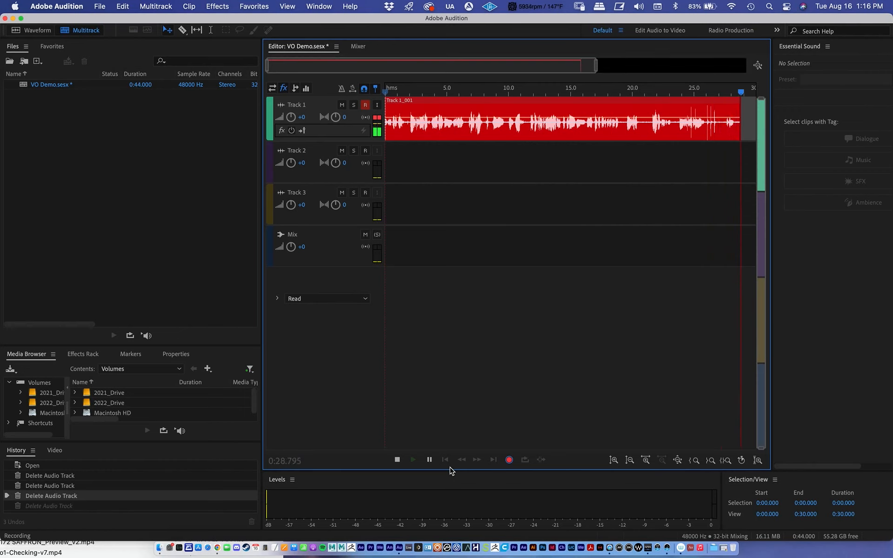
key("space")
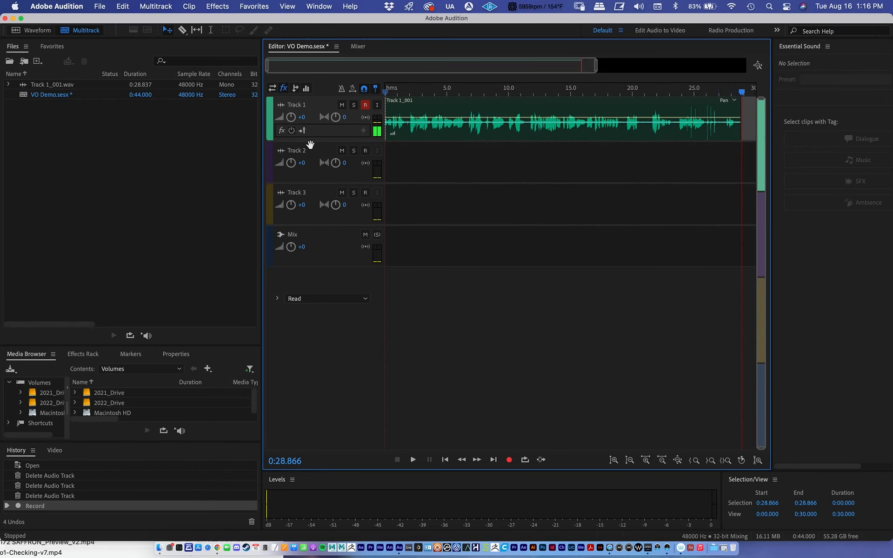
left_click_drag(309, 141, 309, 239)
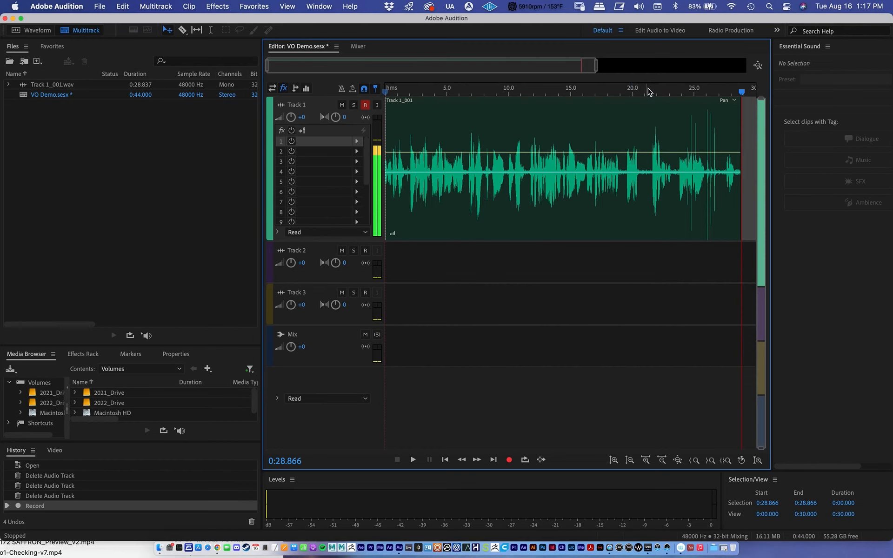
Move the playhead to about 0:19.5 and play the recorded clip back to near its end
left_click_drag(719, 91, 367, 105)
mouse_move(624, 93)
left_mouse_down()
mouse_move(634, 94)
mouse_move(628, 100)
left_mouse_up()
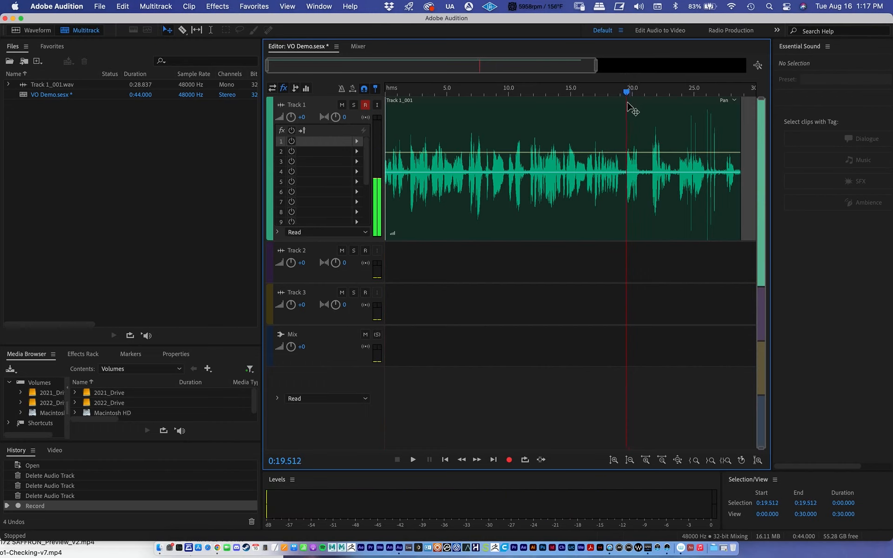
key("space")
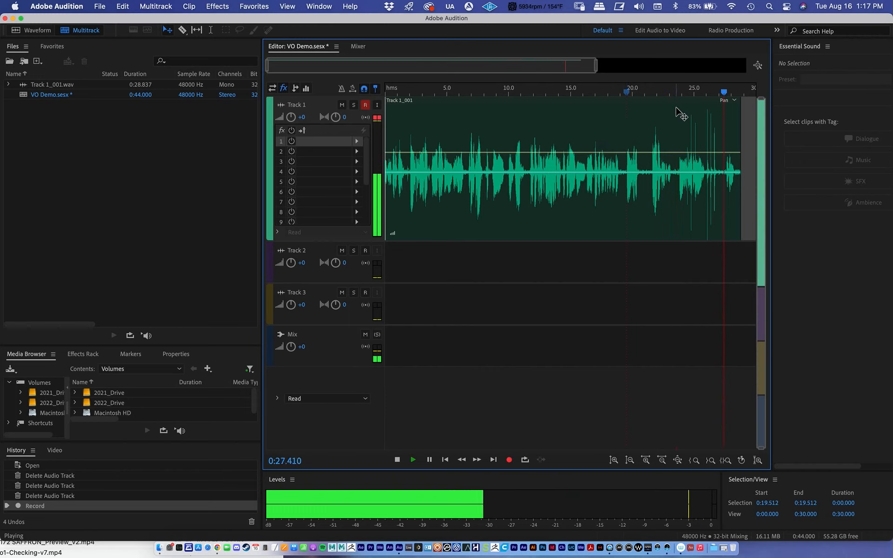
key("space")
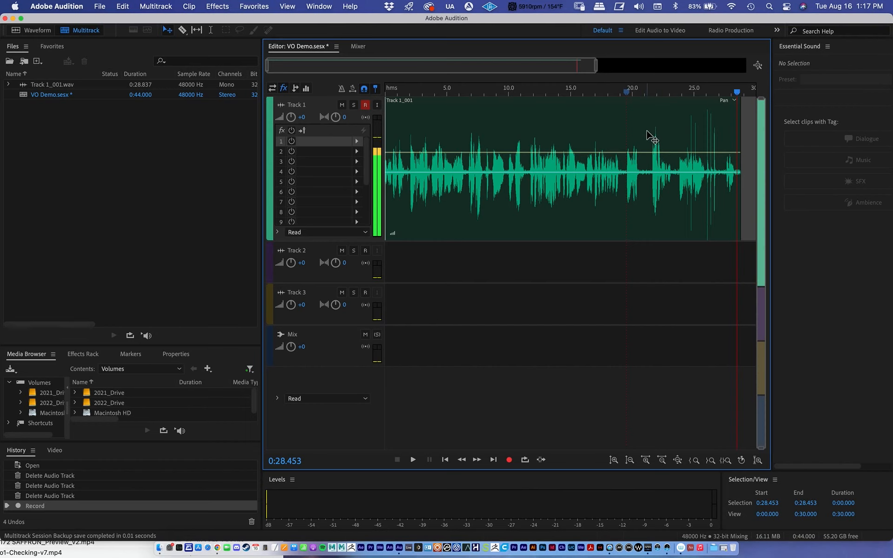
Look along the recorded clip, place the playhead at about 0:19.8, and play a short passage
scroll(649, 139, "right", 3)
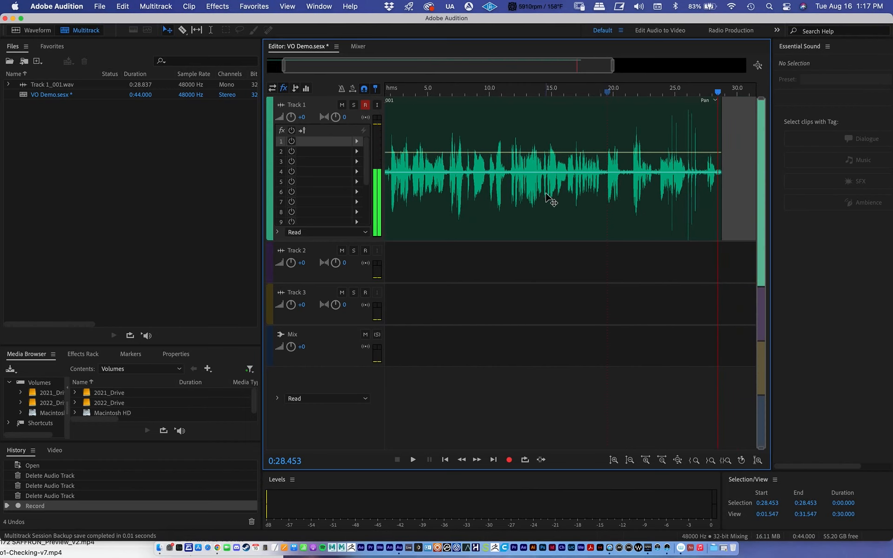
scroll(643, 146, "right", 3)
scroll(643, 148, "right", 5)
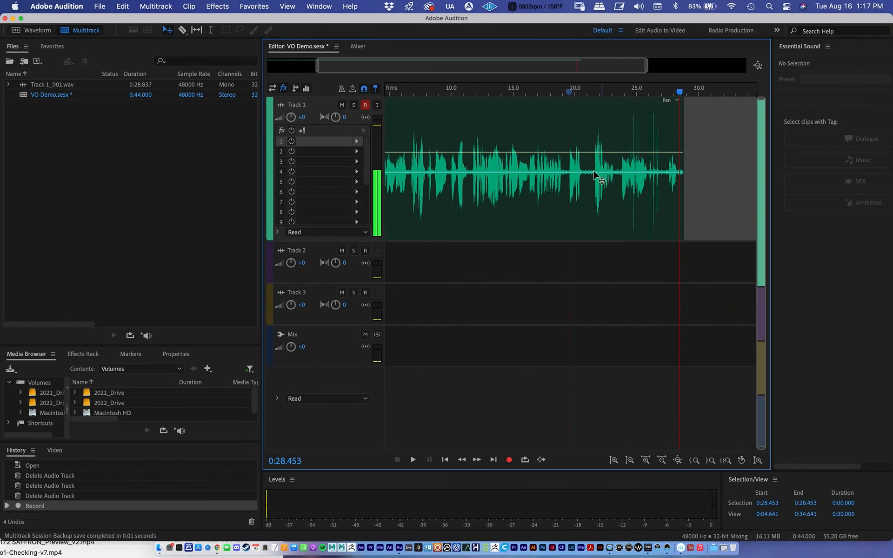
scroll(583, 176, "left", 2)
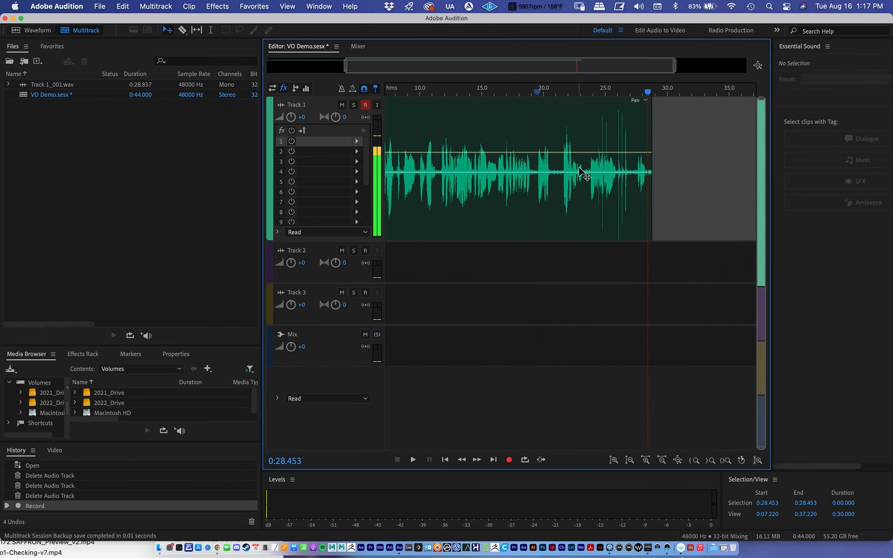
scroll(564, 161, "right", 3)
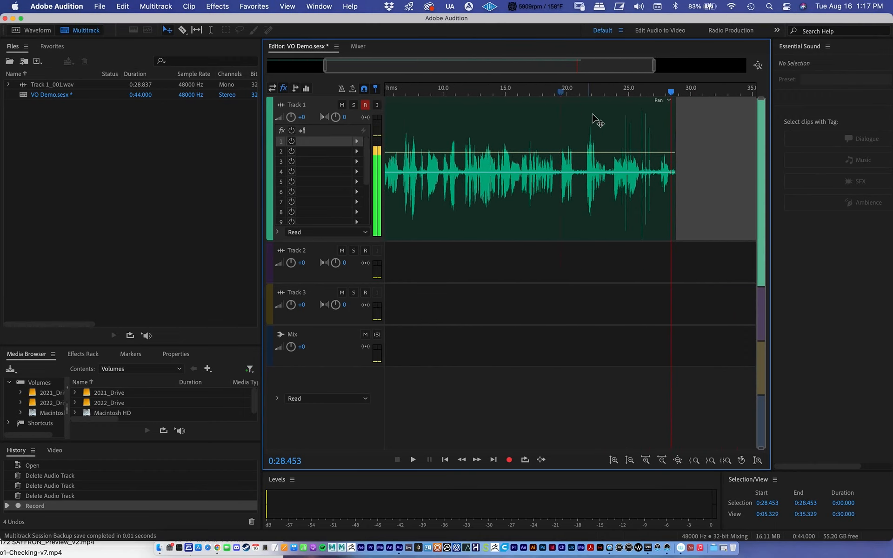
left_click_drag(650, 92, 545, 99)
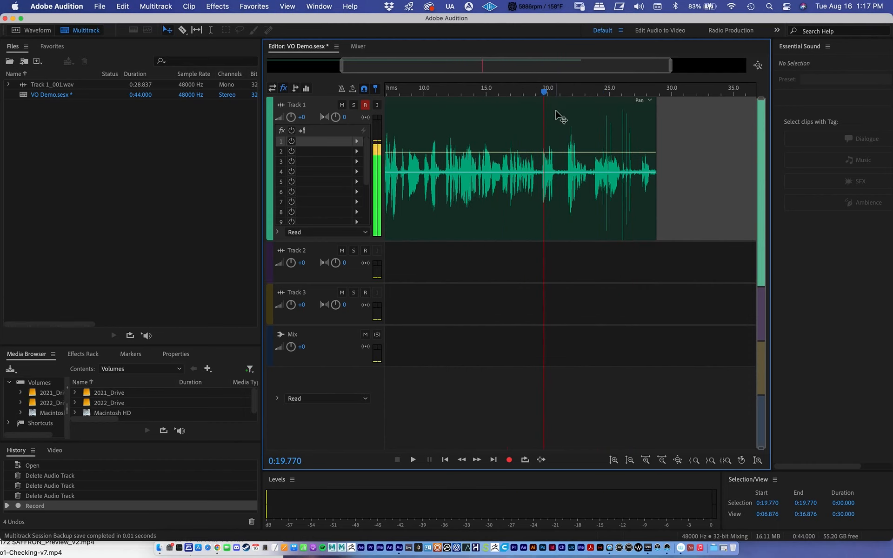
key("space")
key("space")
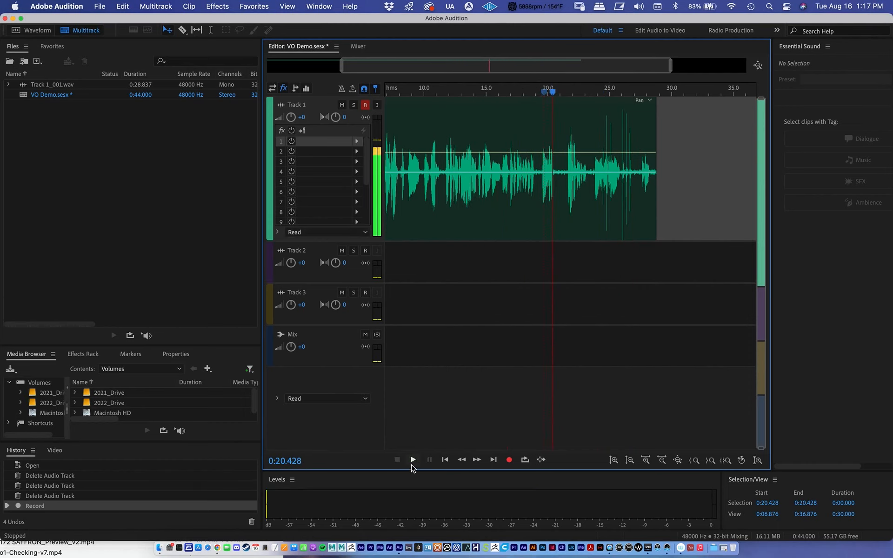
Resume playback until about 0:21.8, stop, and return the playhead to about 0:19.9
left_click(413, 460)
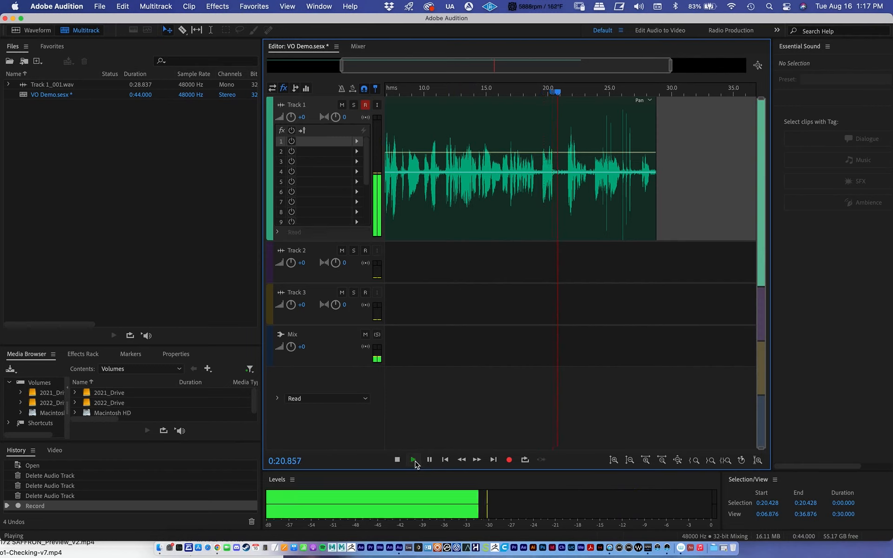
key("space")
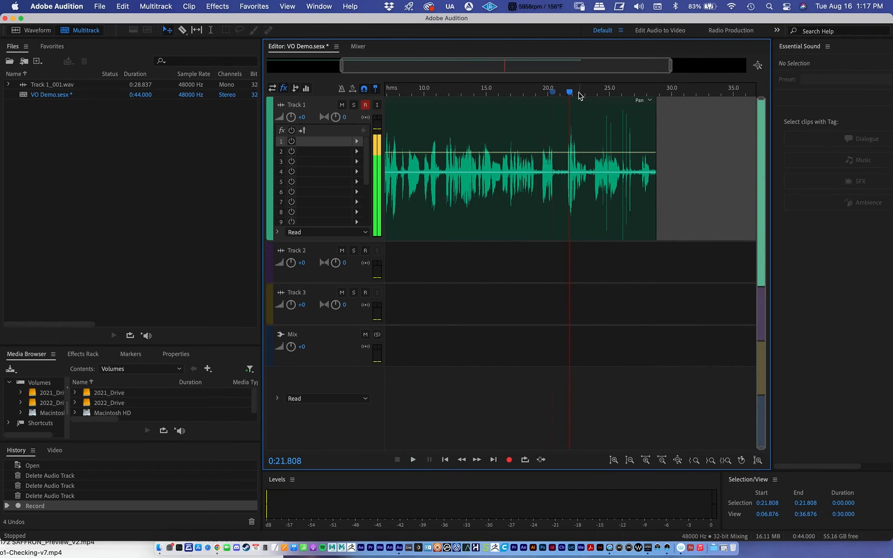
left_click_drag(569, 95, 546, 92)
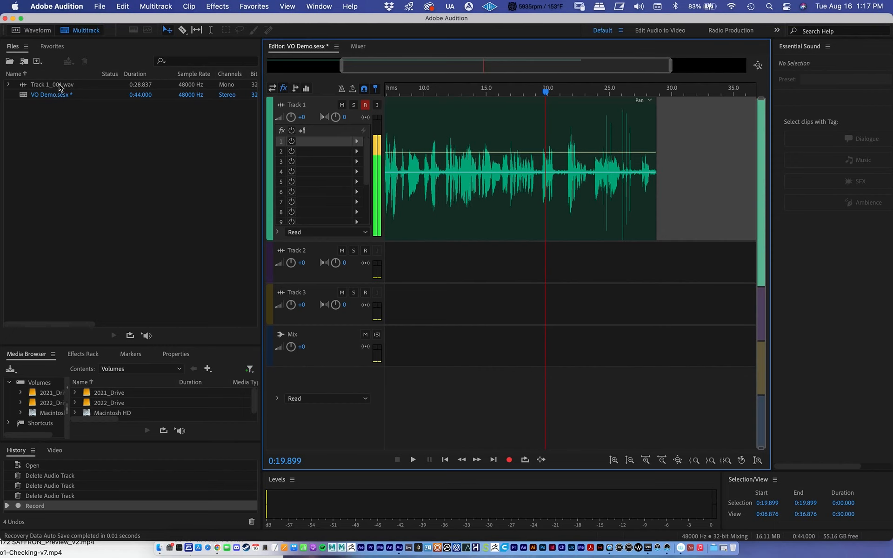
Save the session, and record a second take of about 3.5 seconds on Track 1 starting at about 0:30.2
left_click(100, 6)
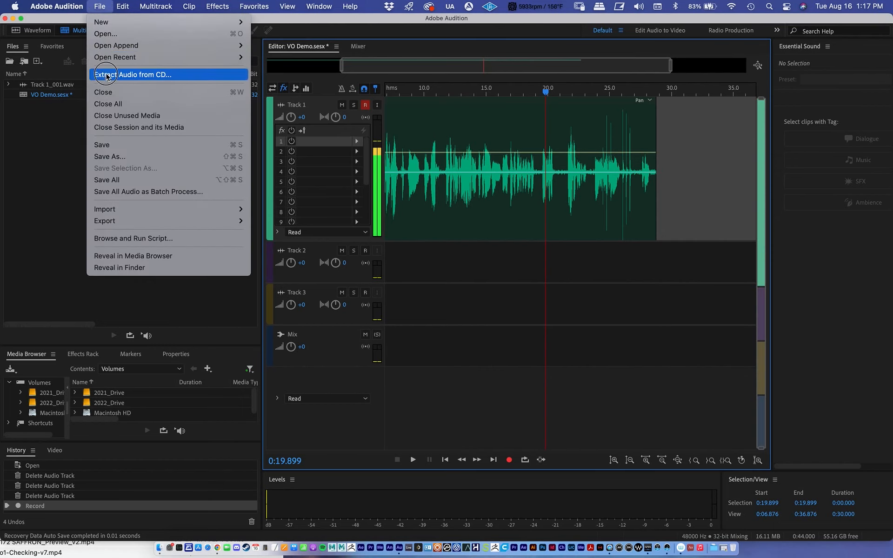
left_click(102, 144)
left_click_drag(639, 89, 673, 89)
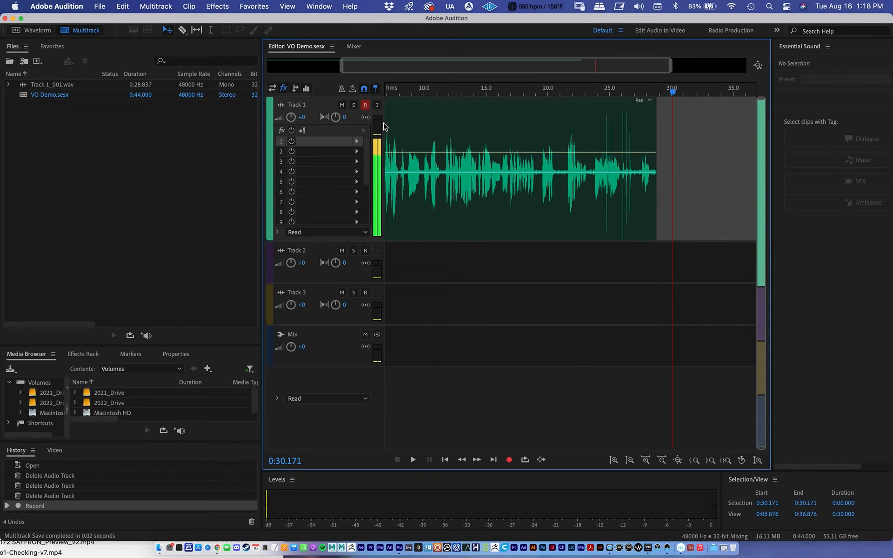
left_click(509, 460)
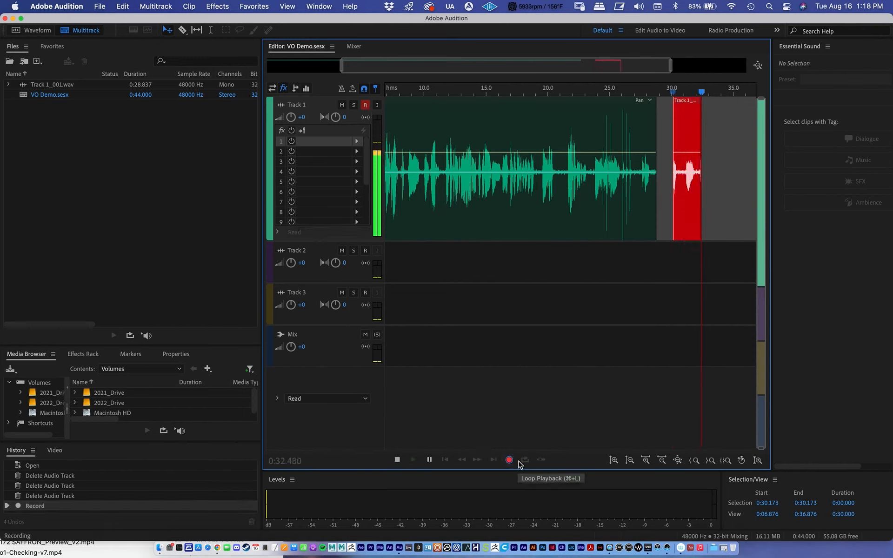
left_click(514, 466)
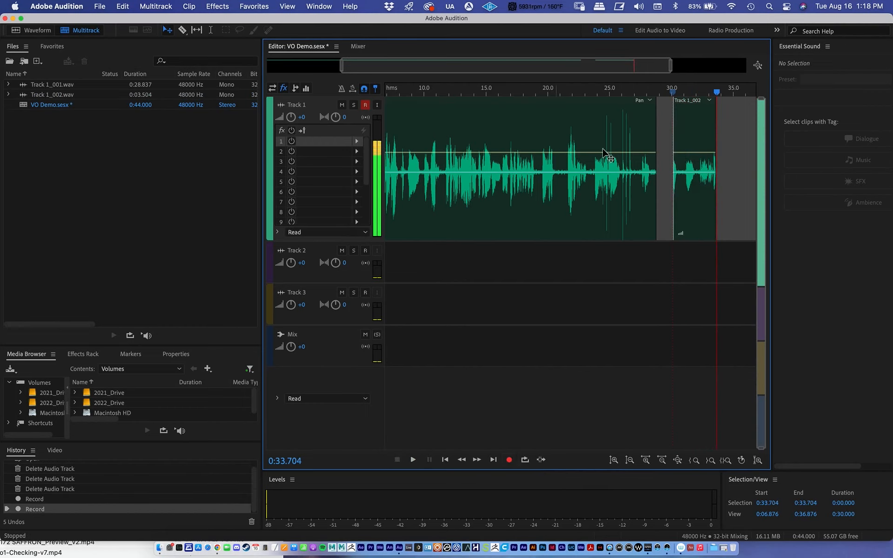
Move the playhead to about 0:30, just before the second take, and save the session again
left_click_drag(689, 91, 665, 93)
left_click(100, 6)
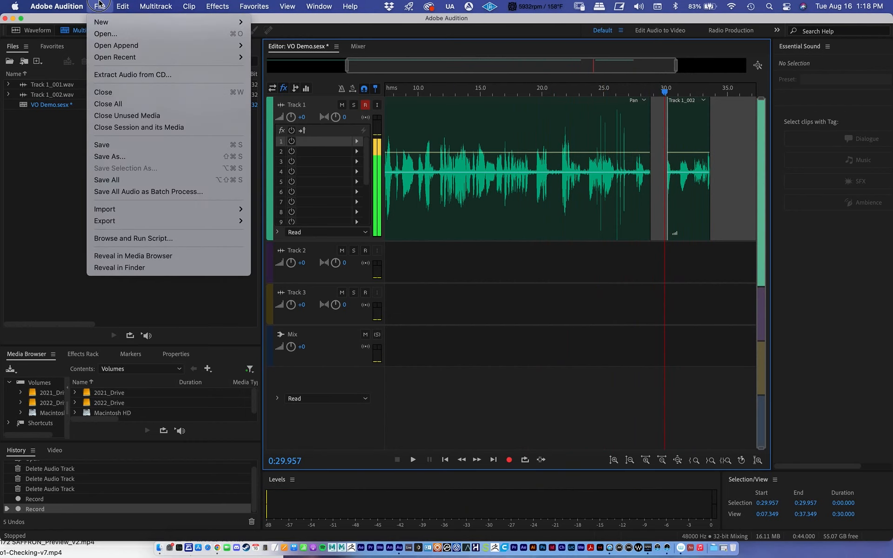
left_click(105, 146)
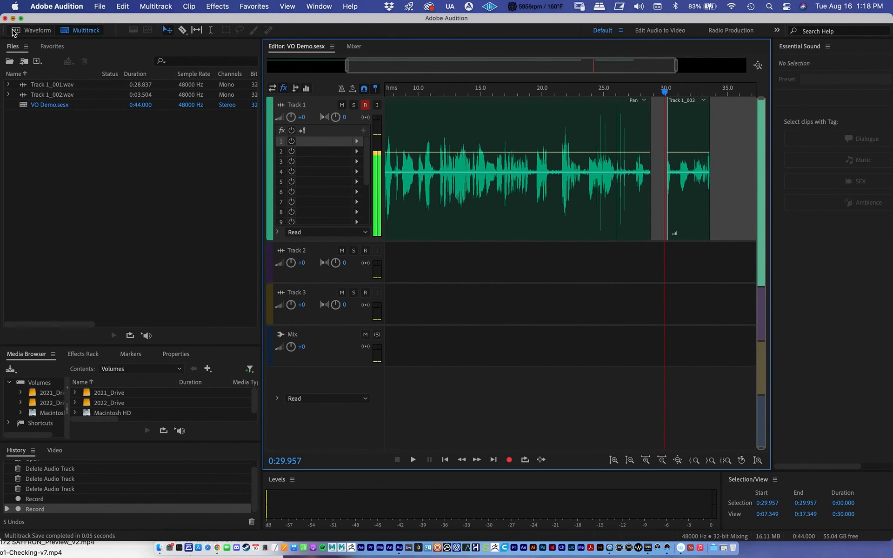
Switch to the desktop, open the VO Demo project folder, and expand VO Demo_Recorded to check its recorded files
left_click(13, 19)
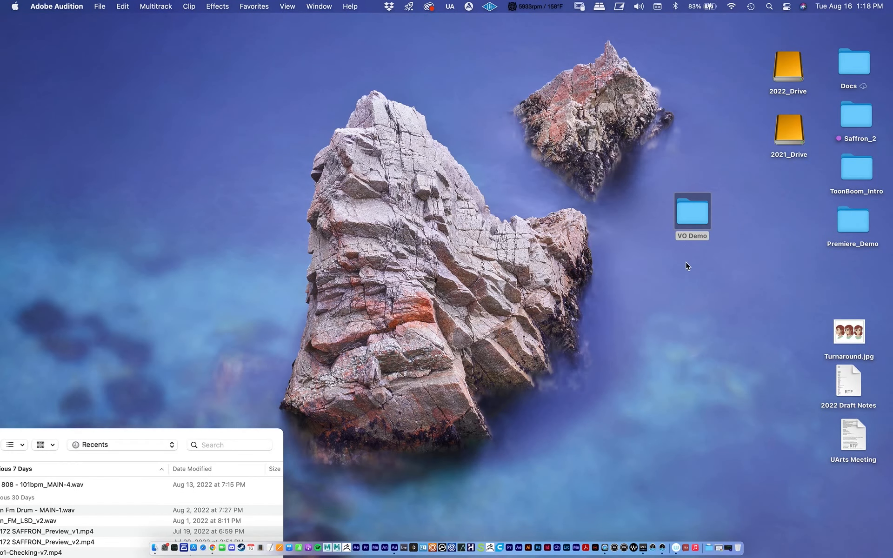
double_click(690, 213)
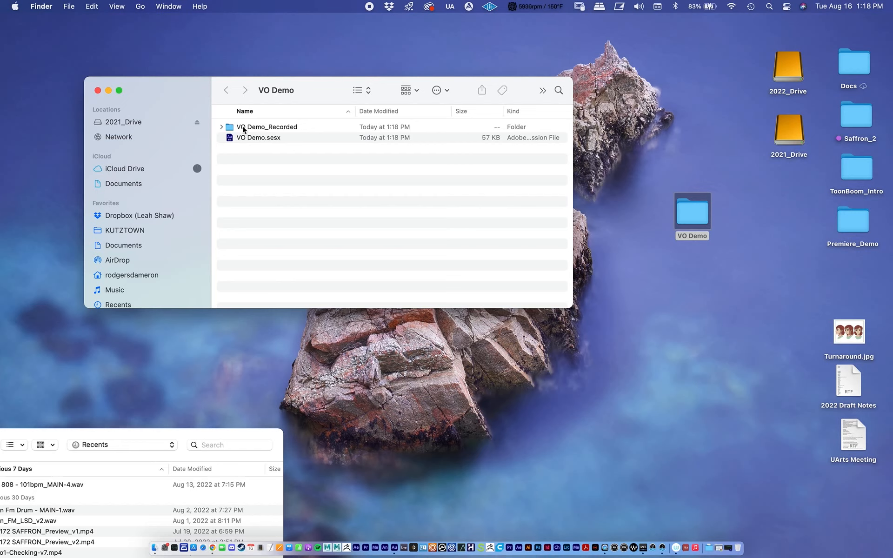
left_click(222, 127)
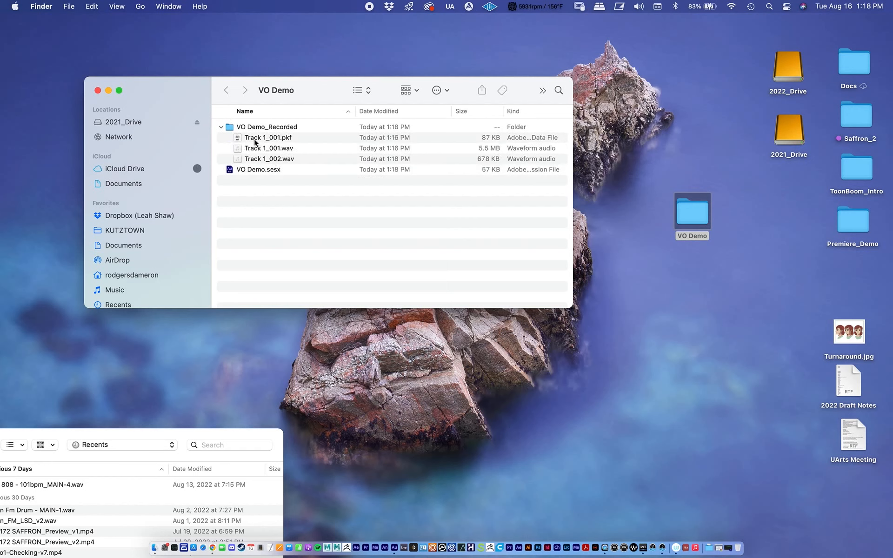
left_click(221, 128)
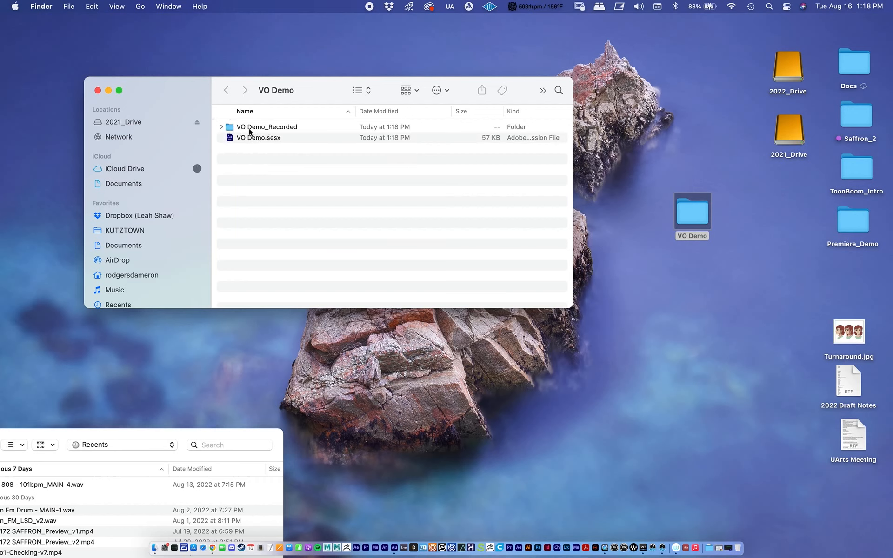
left_click(221, 128)
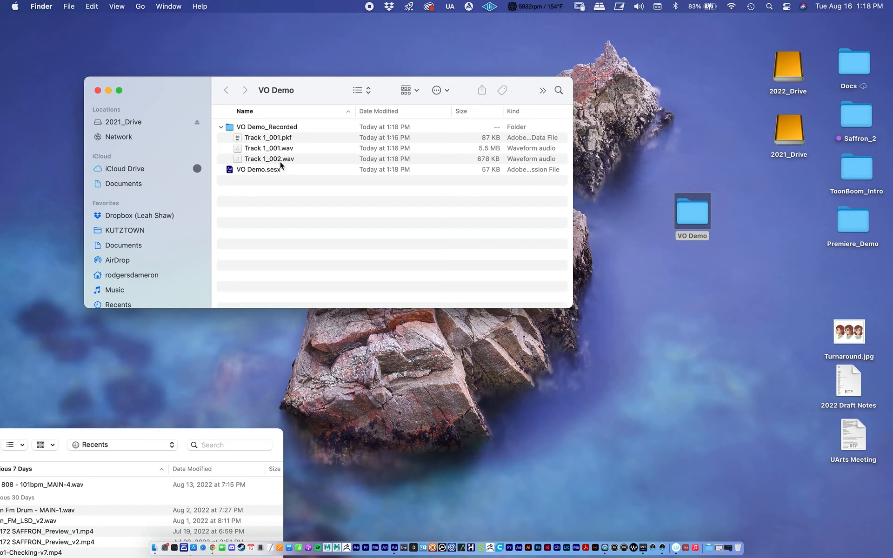
Move Track 1_002.wav out of the VO Demo_Recorded folder onto the desktop
left_click(273, 160)
left_click(420, 184)
left_click(266, 160)
left_click_drag(266, 161, 512, 419)
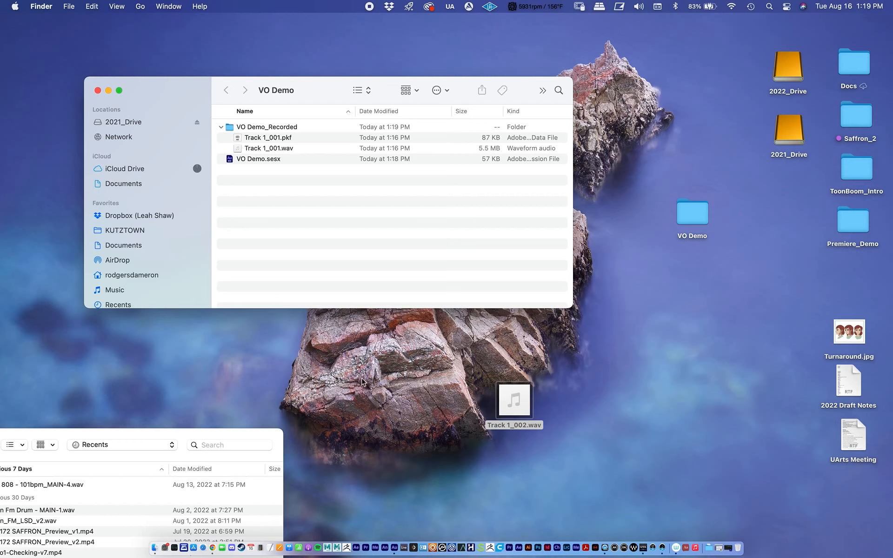
Switch back to Adobe Audition, scrub around the start of the second take on Track 1, and try to play it
left_click(395, 550)
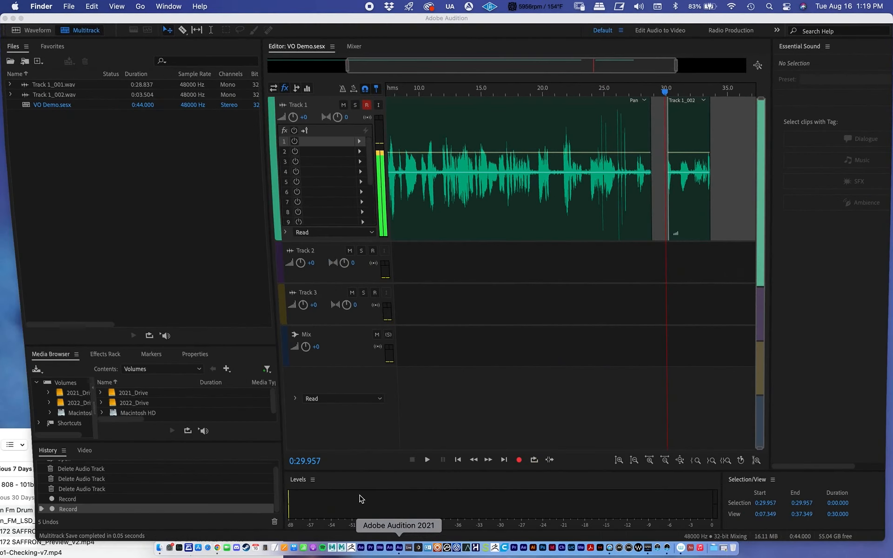
left_click_drag(664, 92, 625, 95)
left_click(668, 94)
key("space")
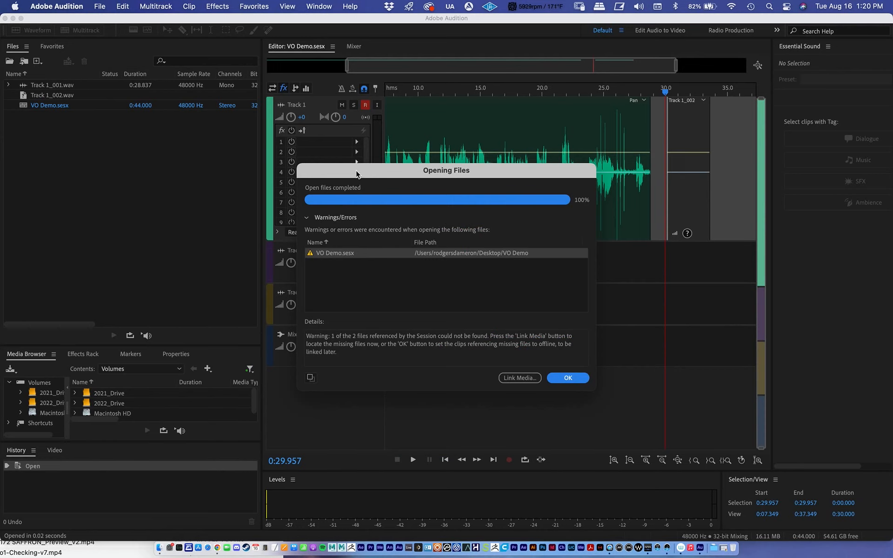
Start linking the missing Track 1_002.wav, cancel the file selection, and accept the Opening Files warning with the clip offline
left_click_drag(356, 177, 204, 133)
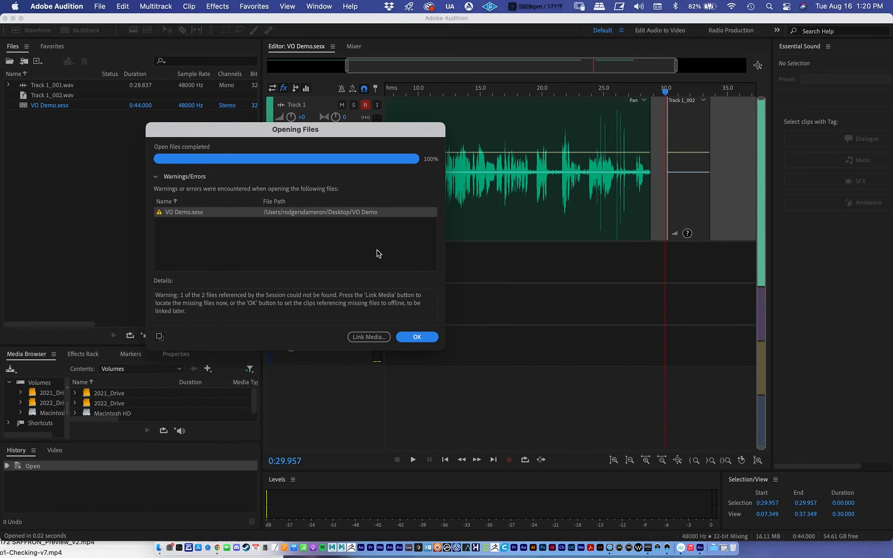
left_click(363, 337)
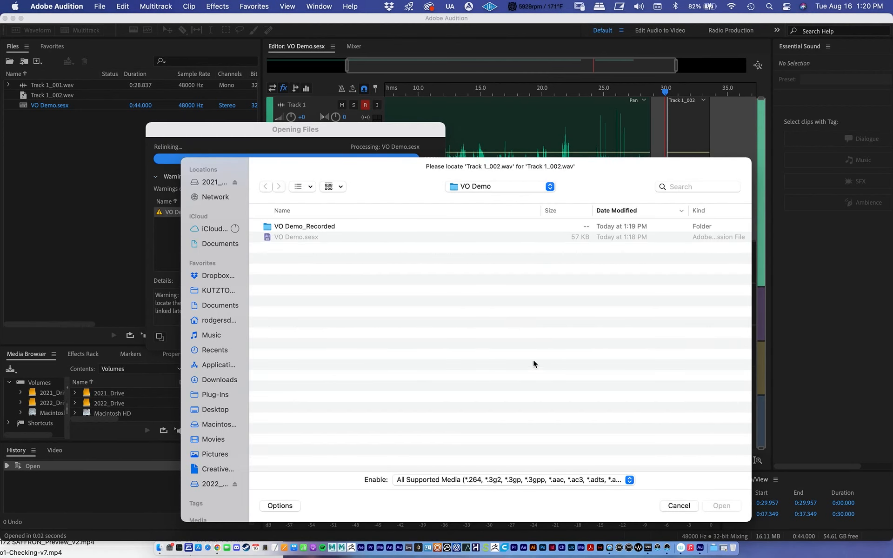
left_click(678, 507)
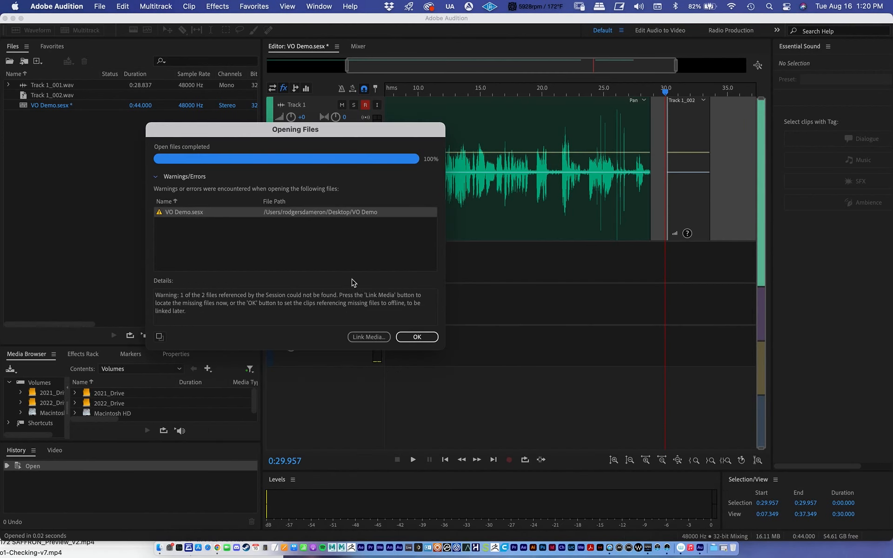
left_click(416, 336)
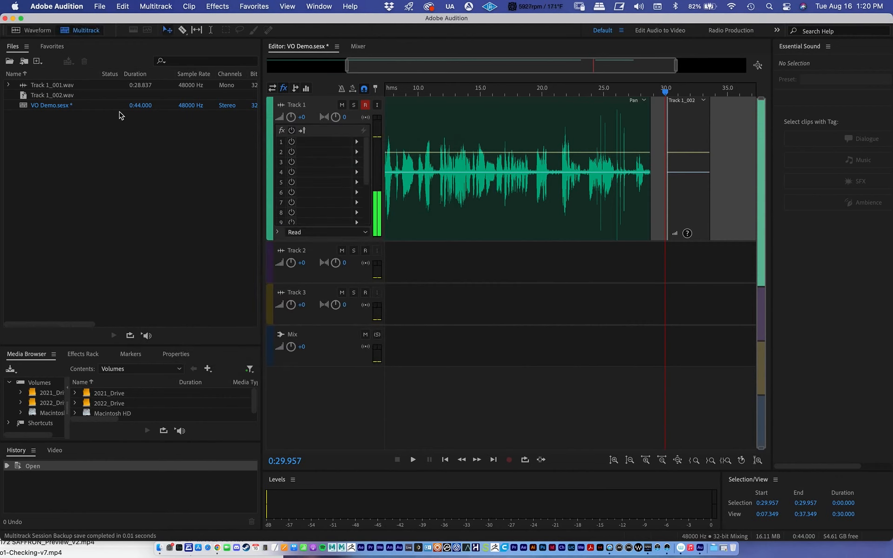
Quit Audition without saving the changes to the VO Demo session
left_click(61, 10)
left_click(57, 113)
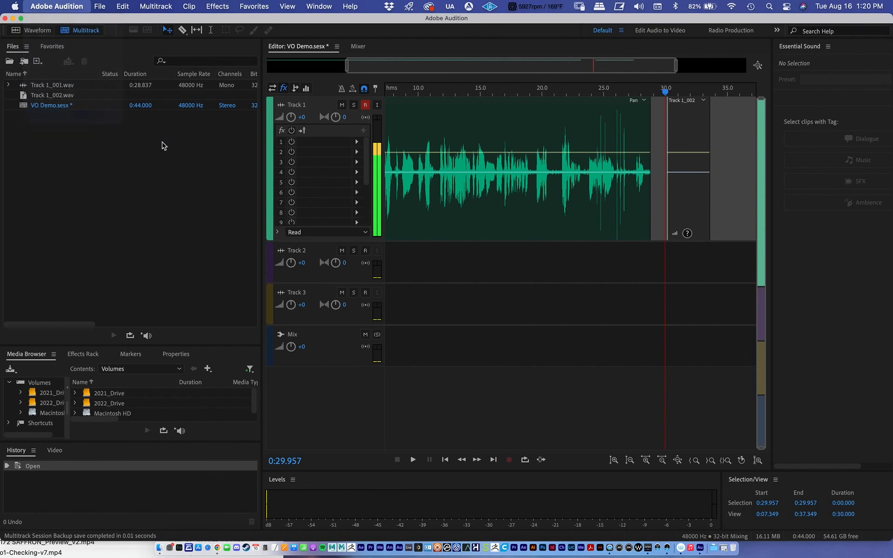
left_click(459, 302)
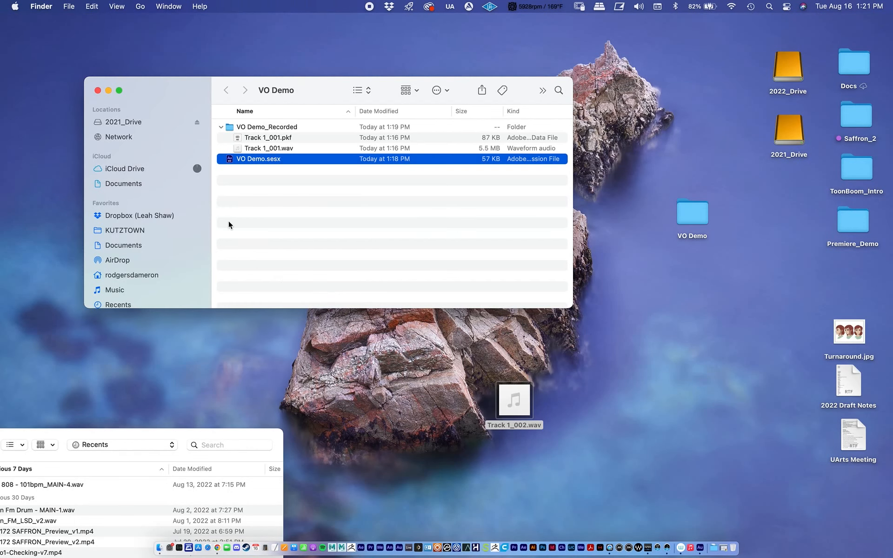
Move Track 1_002.wav from the desktop back into the VO Demo_Recorded folder and collapse that folder
left_click_drag(521, 401, 279, 132)
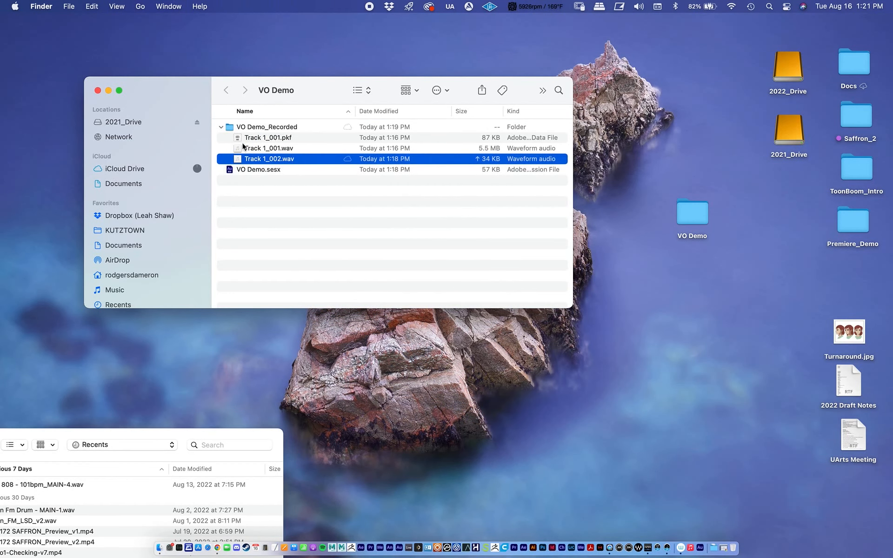
left_click(221, 128)
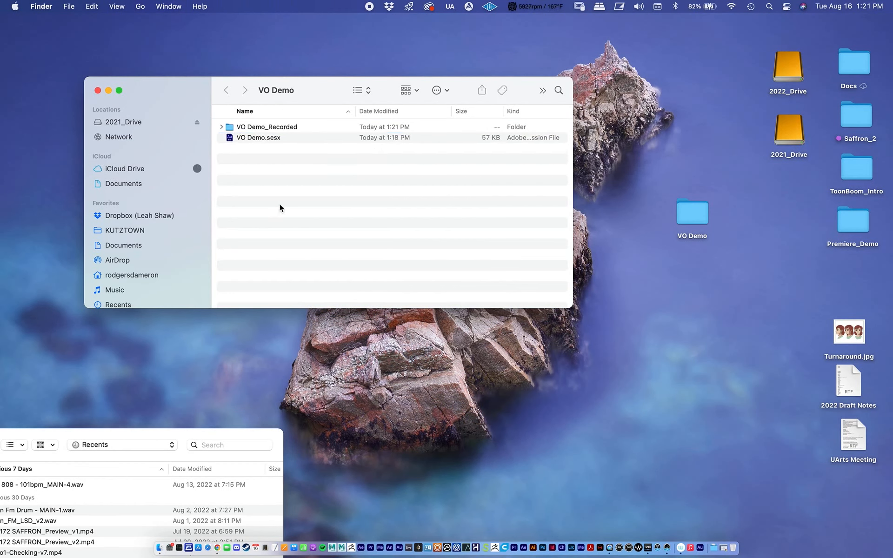
left_click(497, 482)
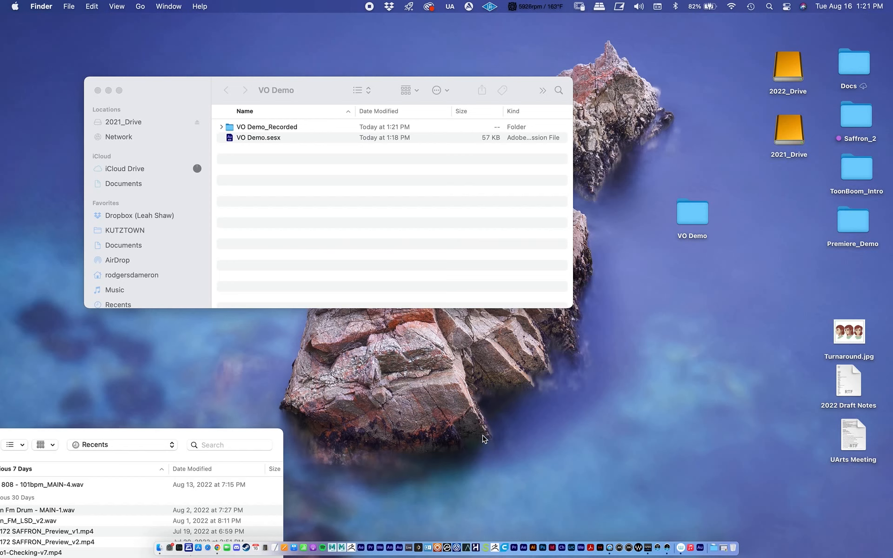
Open VO Demo.sesx from the project folder with Adobe Audition 2022
left_click(244, 135)
left_click(244, 135)
right_click(245, 136)
mouse_move(279, 153)
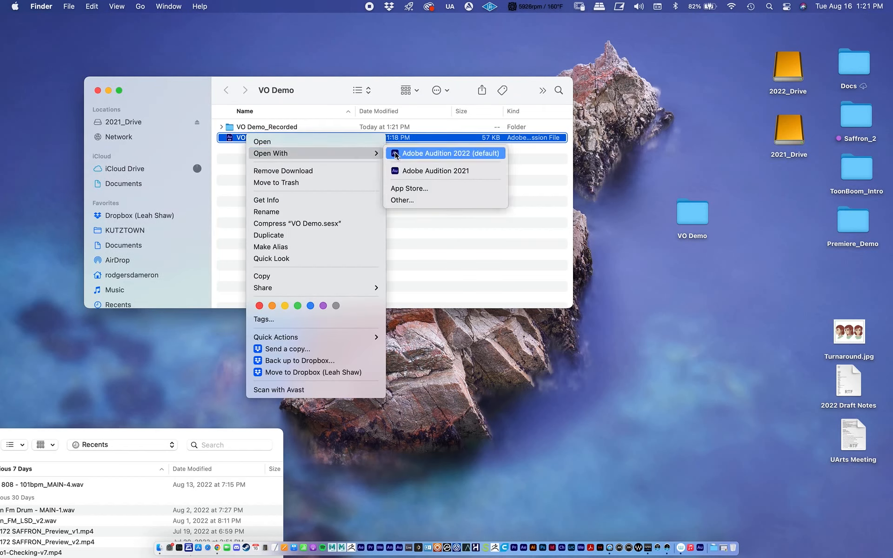
left_click(449, 154)
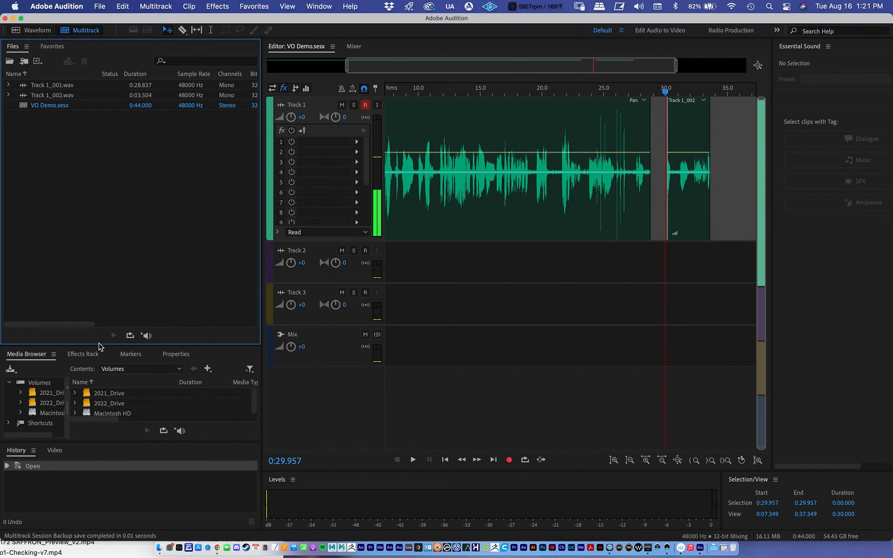
Move the playhead to about 0:21.7 and select Track 2 in the session
left_click_drag(666, 87, 516, 92)
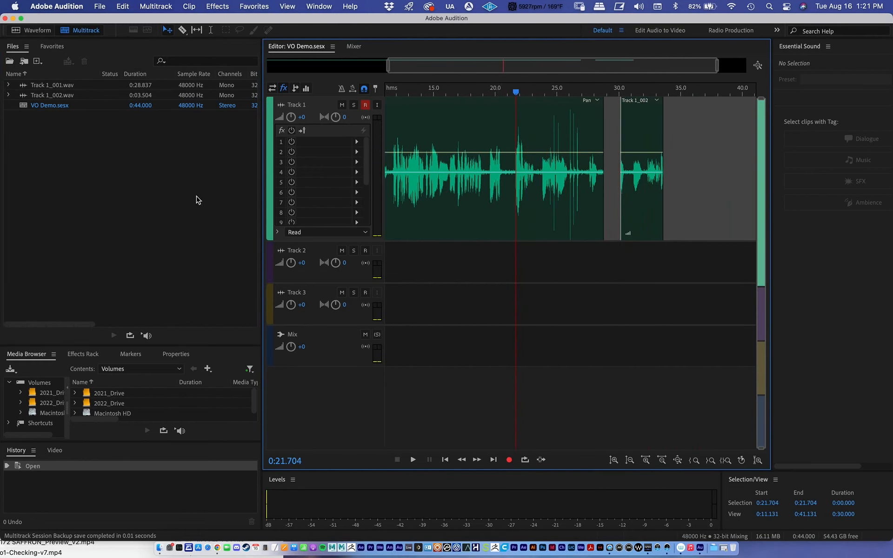
left_click(79, 160)
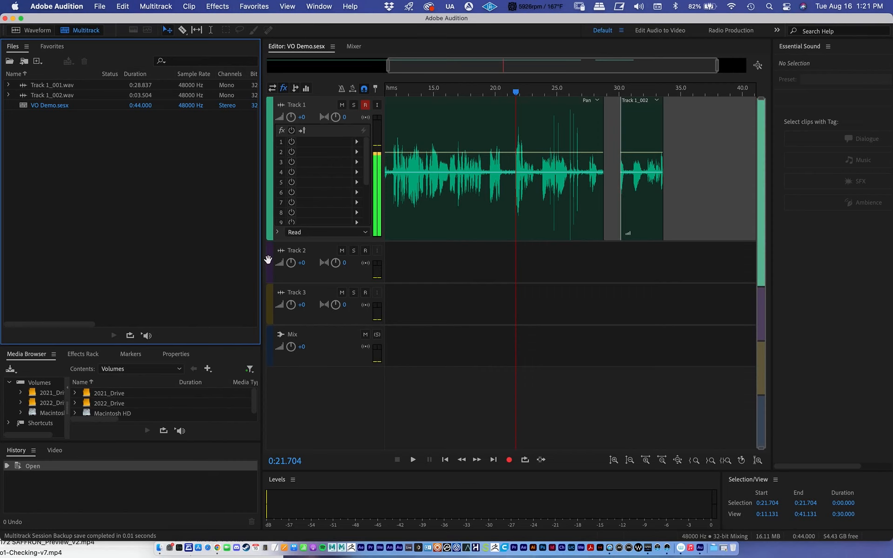
left_click(269, 258)
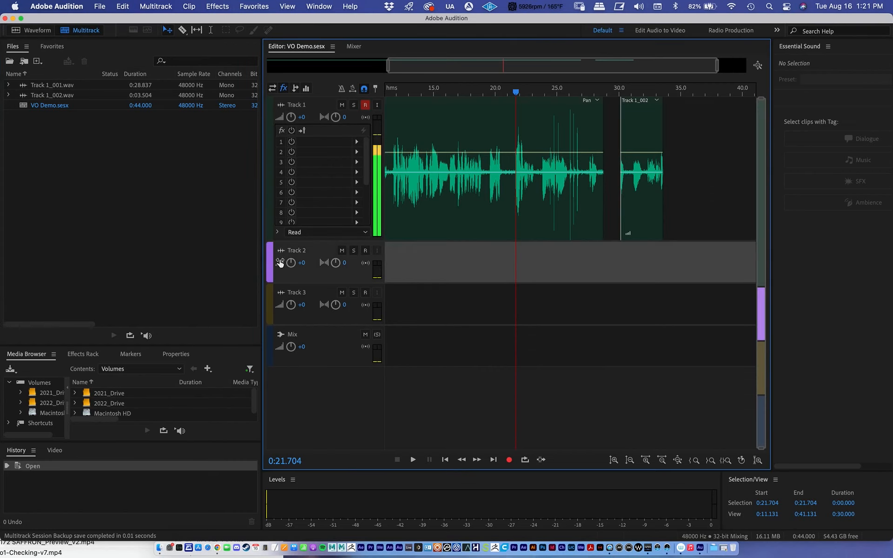
left_click(270, 228)
left_click(269, 261)
left_click(77, 148)
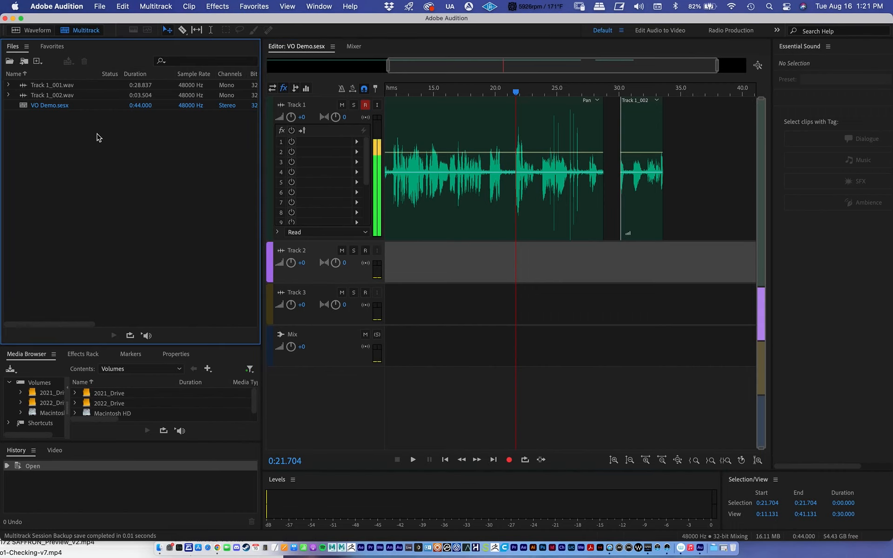
Import Dub_Stock_Audio.wav from the Audio folder into the project files
left_click(101, 6)
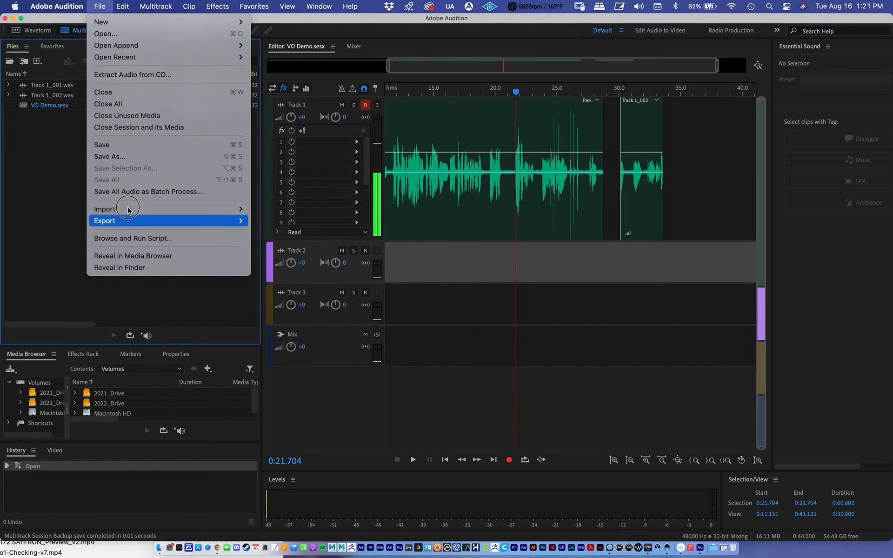
mouse_move(128, 208)
left_click(263, 209)
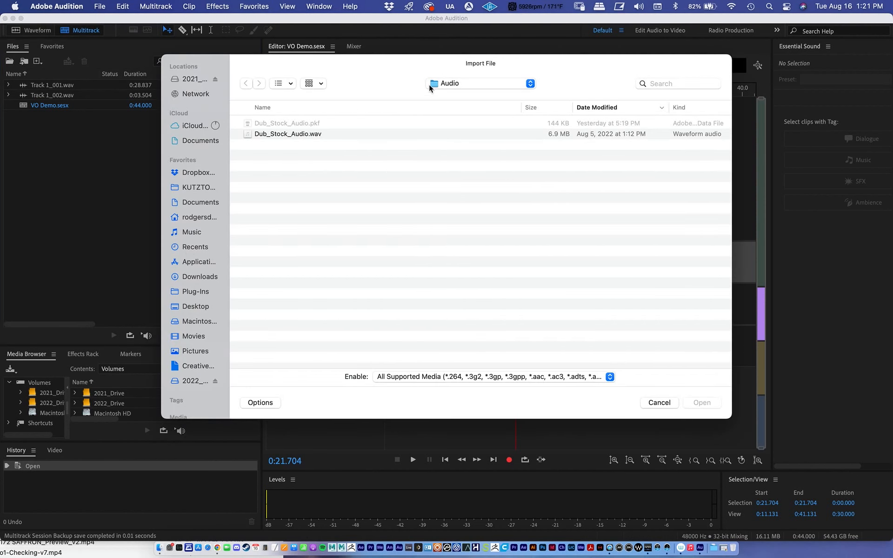
left_click(451, 84)
left_click(454, 85)
left_click(259, 136)
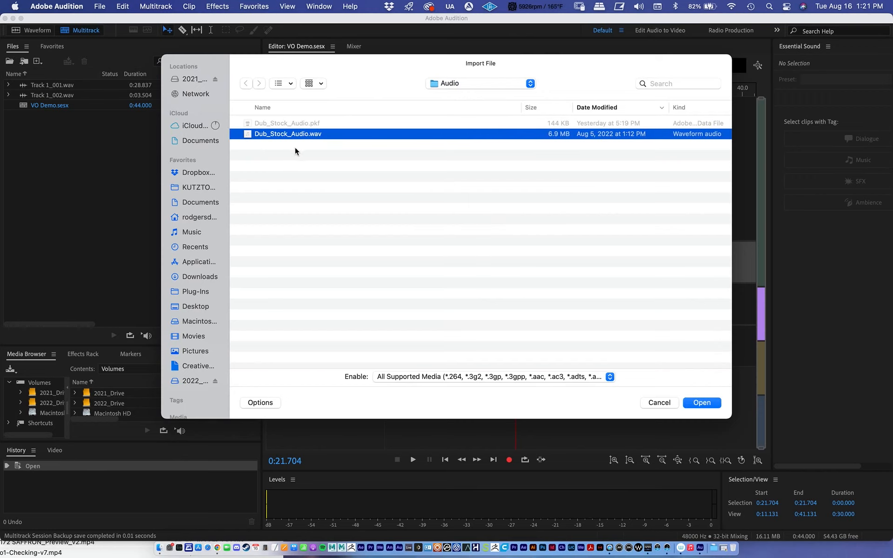
left_click(703, 403)
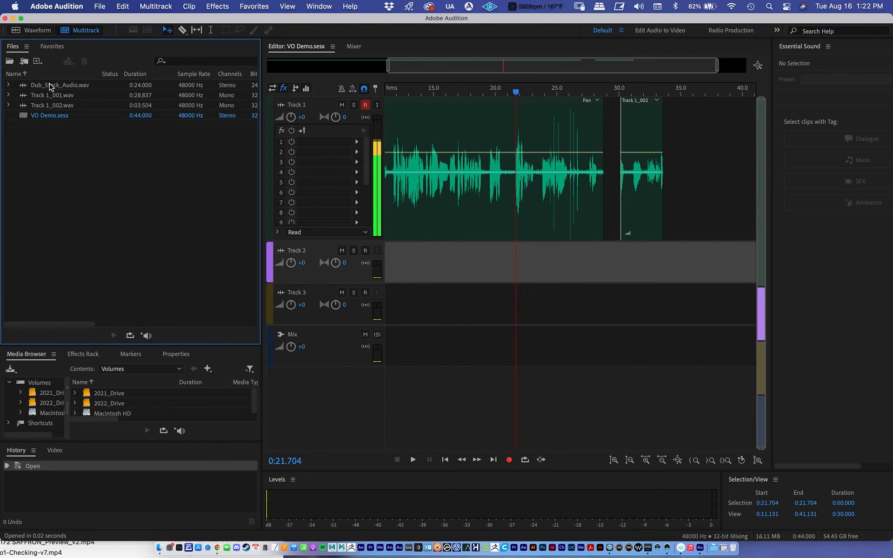
Add Dub_Stock_Audio.wav to Track 2 and align the clip with the session start at 0:00
left_click(57, 86)
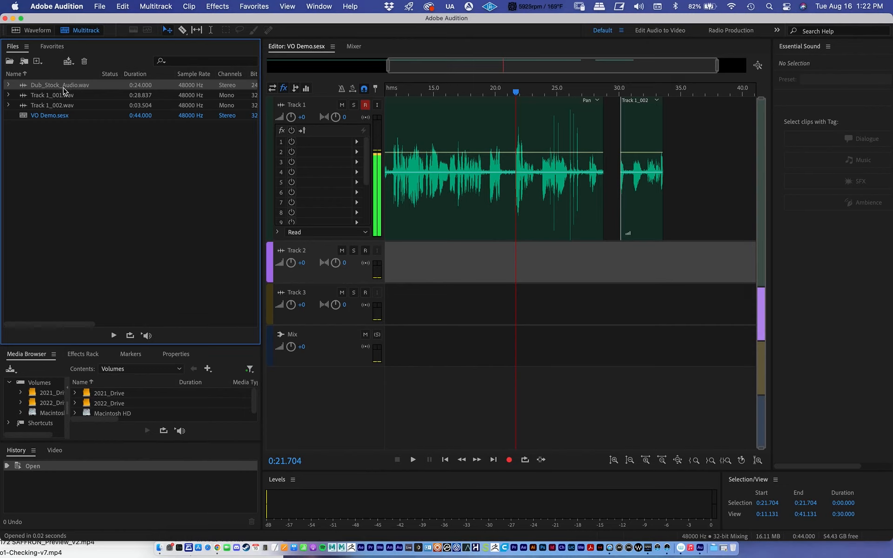
left_click_drag(46, 87, 360, 238)
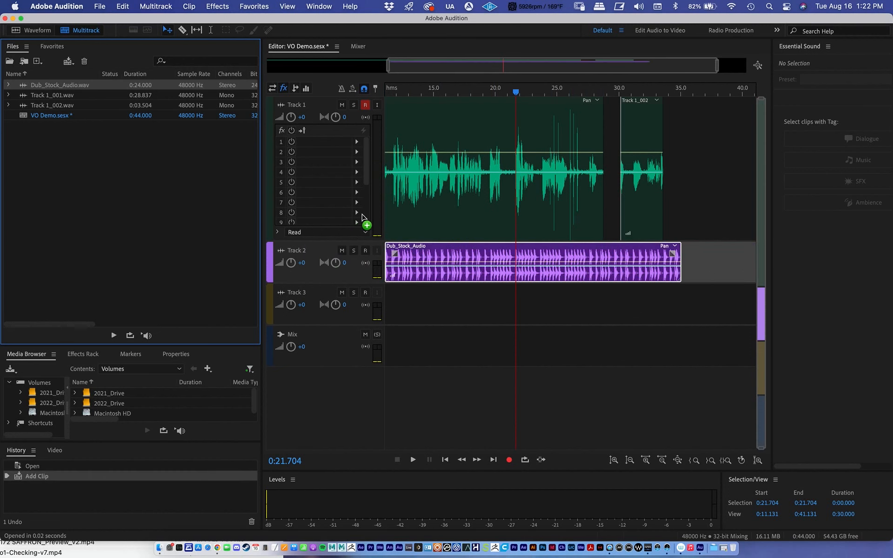
mouse_move(454, 87)
left_mouse_down()
mouse_move(424, 88)
mouse_move(521, 95)
mouse_move(472, 87)
left_mouse_up()
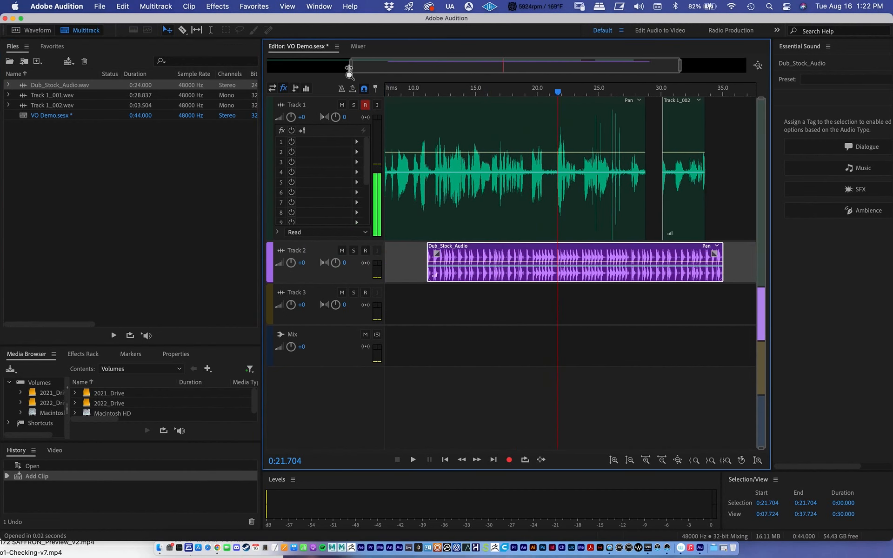
left_click_drag(349, 69, 267, 67)
left_click_drag(566, 251, 379, 250)
Place the playhead at about 0:06.3, play the voice and music together, and stop at about 0:08.6
left_click_drag(467, 90, 447, 90)
key("space")
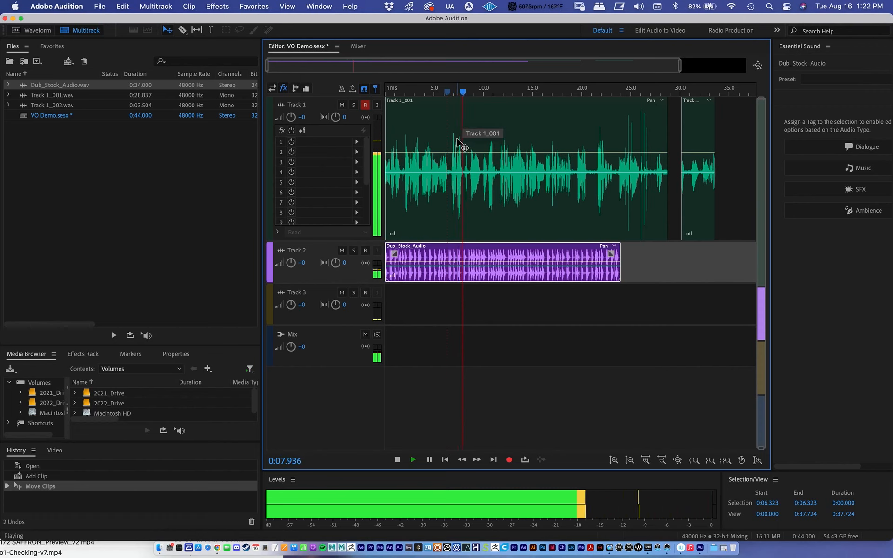
key("space")
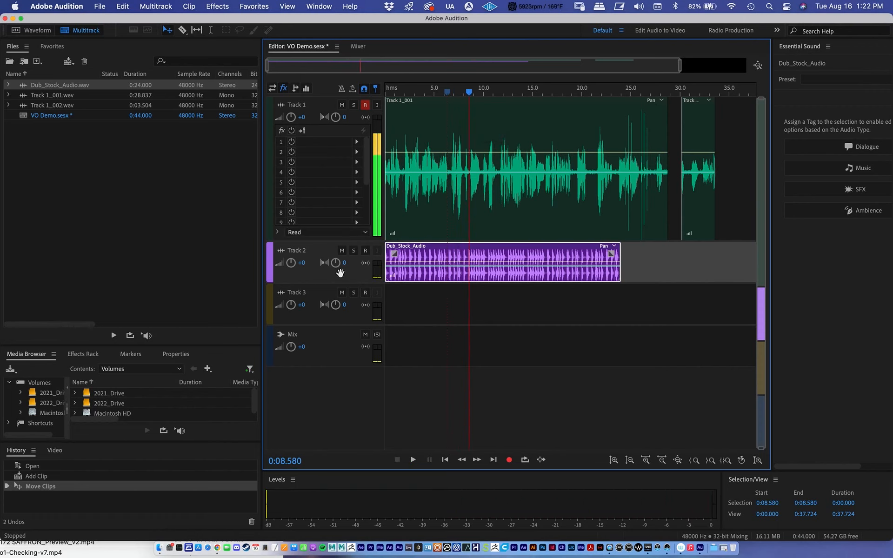
Save the session and agree to copy the external media files into the session folder
left_click(99, 6)
left_click(110, 148)
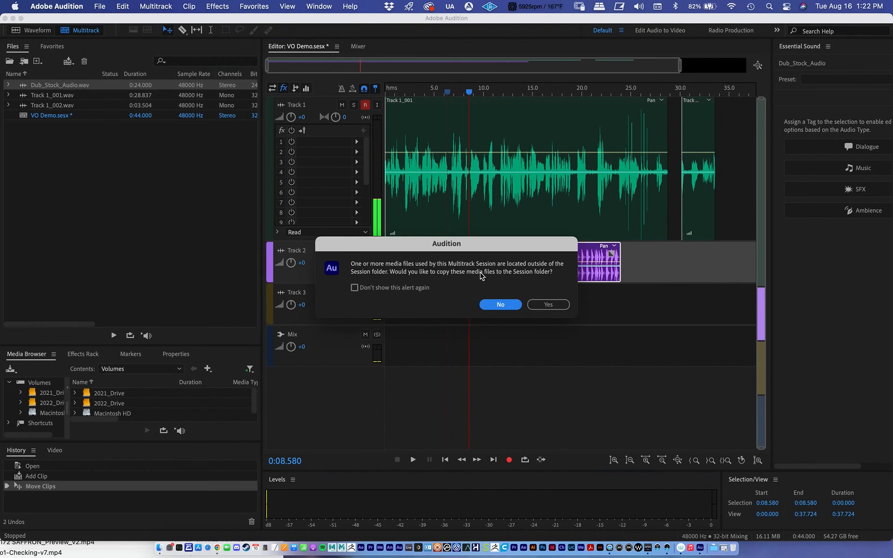
left_click(542, 307)
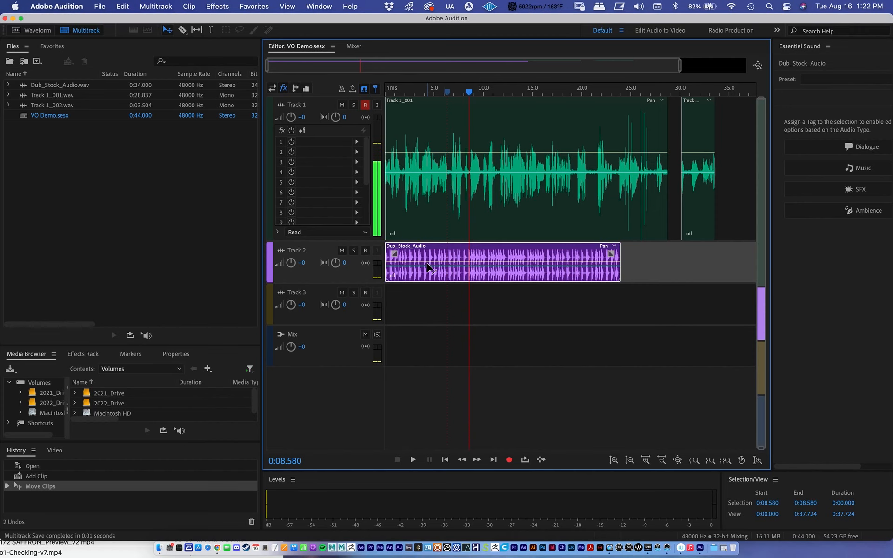
Save the session again and switch to the VO Demo project folder in Finder
left_click(100, 6)
left_click(124, 145)
left_click(13, 18)
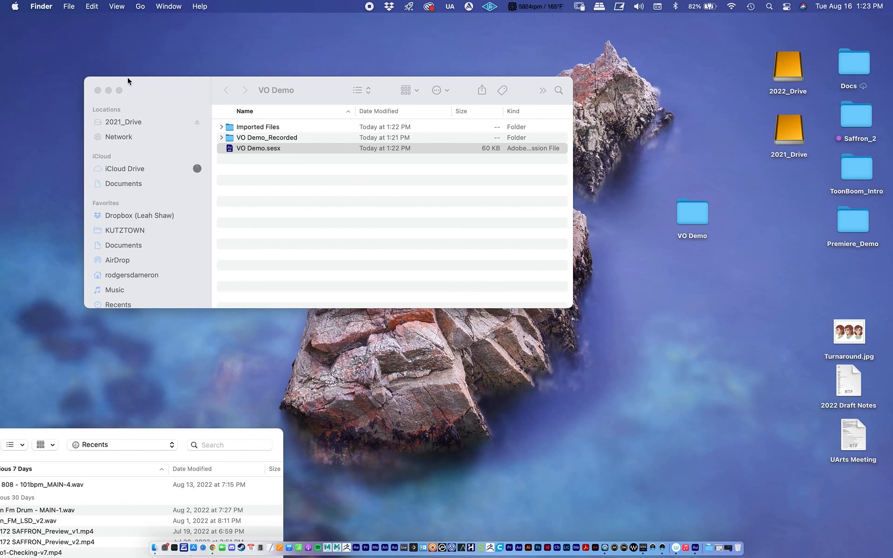
Reopen the VO Demo folder from the desktop and inspect the media inside its Imported Files folder
left_click(98, 90)
left_click(692, 213)
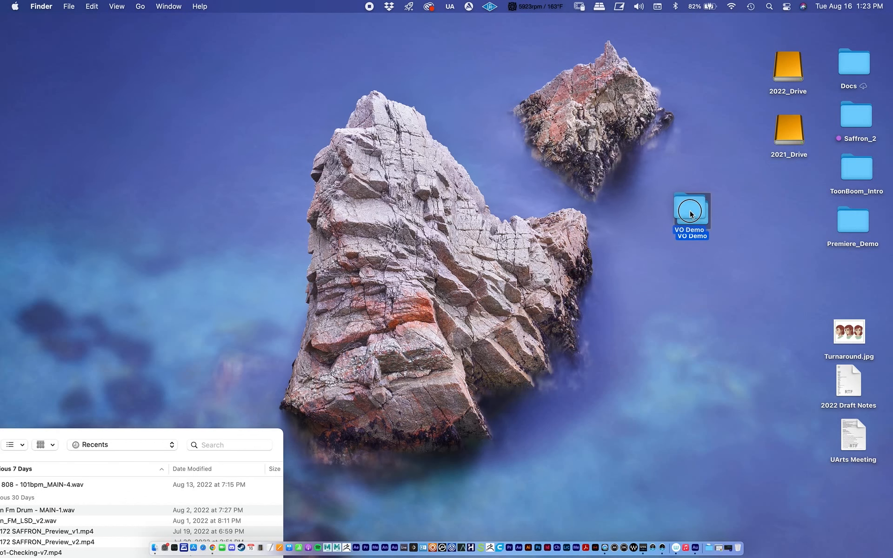
double_click(692, 213)
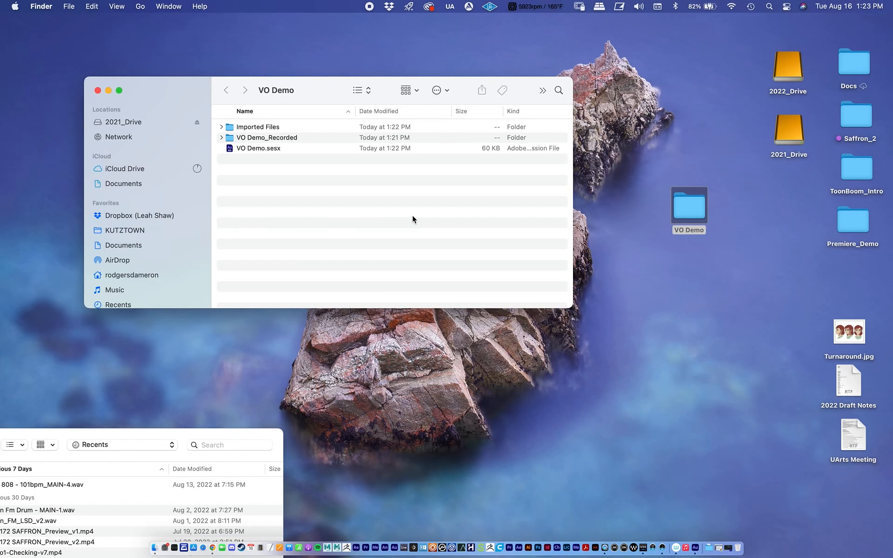
left_click(222, 127)
left_click(273, 149)
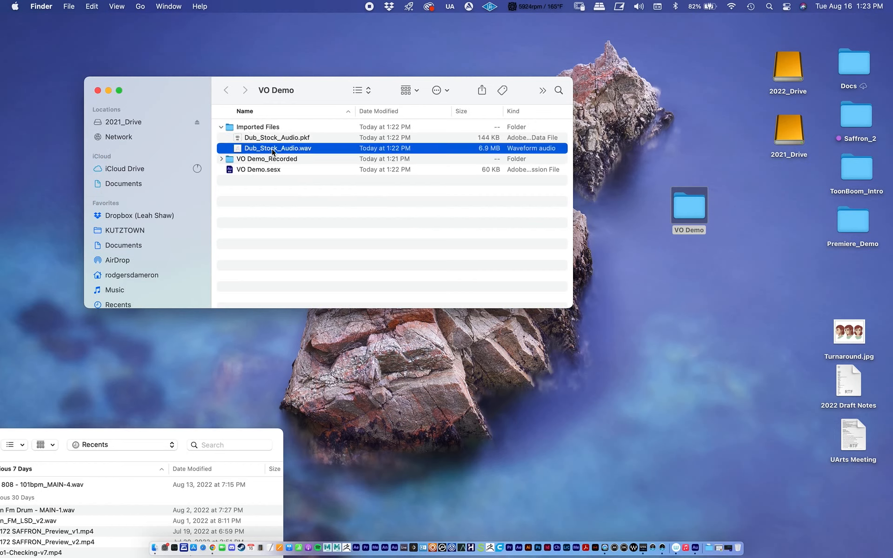
left_click(222, 128)
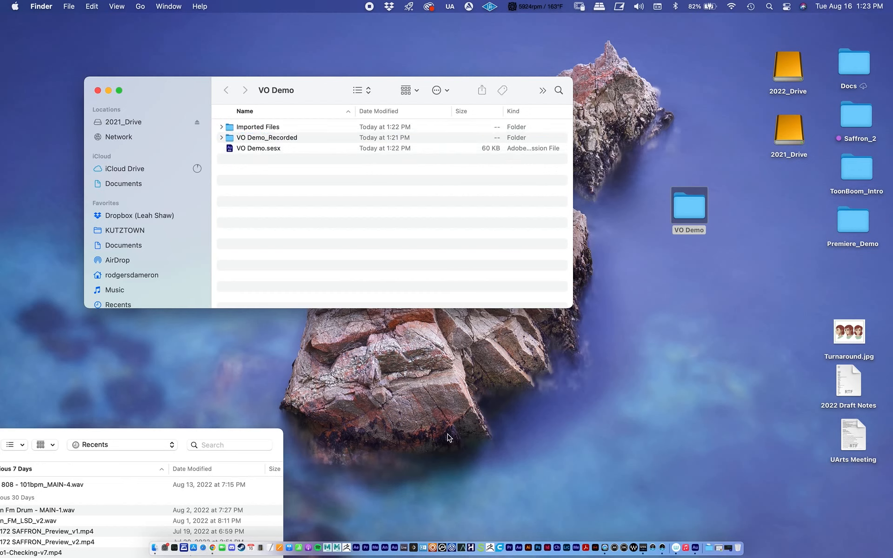
Switch back to Adobe Audition and mute Track 2
left_click(695, 549)
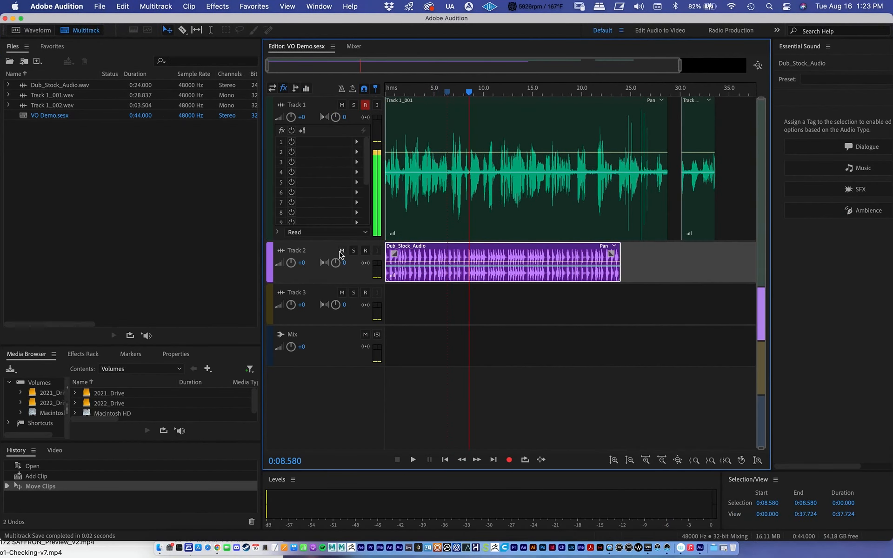
left_click(342, 252)
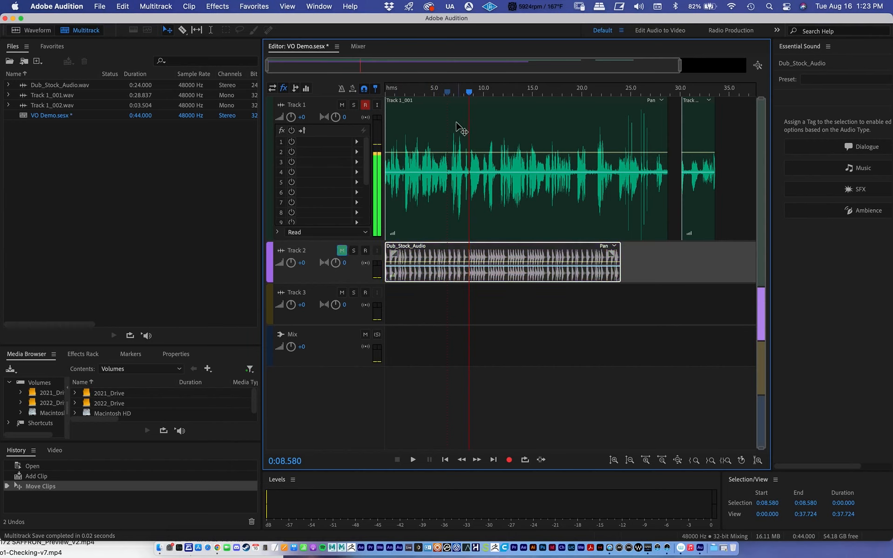
Place the playhead at about 0:20.5 and play the pause in the voice recording on Track 1
left_click_drag(468, 92, 519, 92)
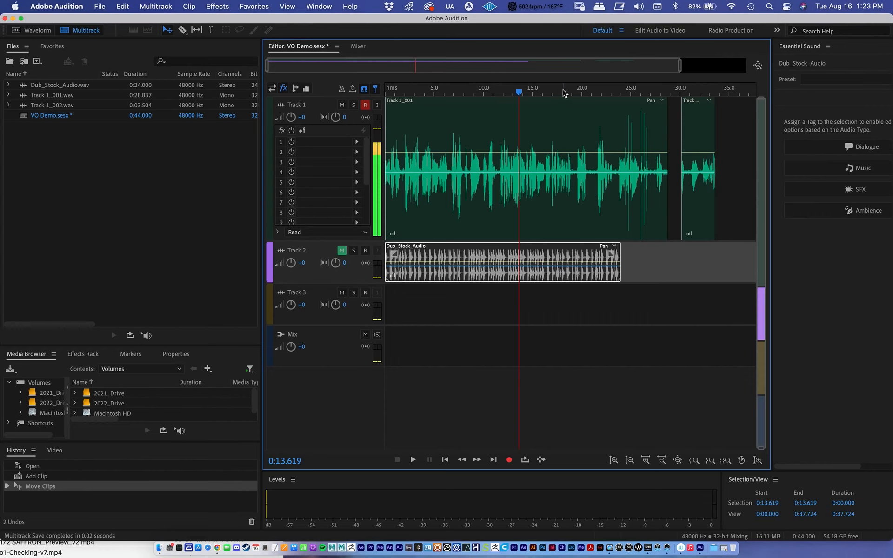
left_click(584, 94)
left_click_drag(585, 95, 587, 92)
key("space")
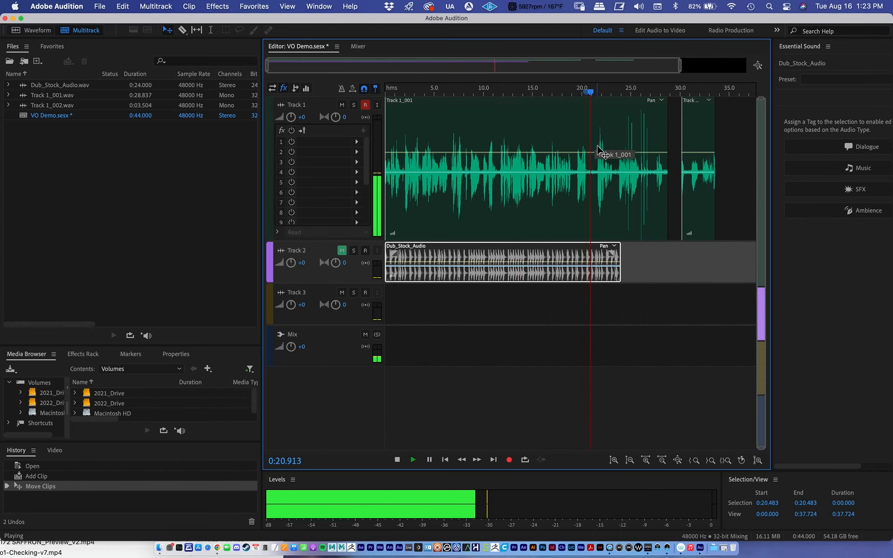
key("space")
key("space")
key("space")
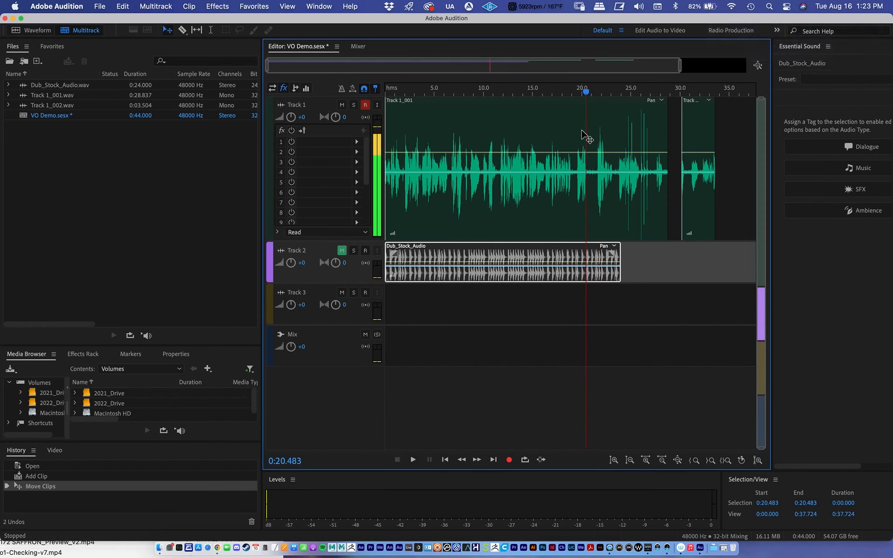
Select Track 1, examine the voice waveform around 0:20.5 up close, and enlarge the tracks to show their effect slots
scroll(613, 208, "up", 5)
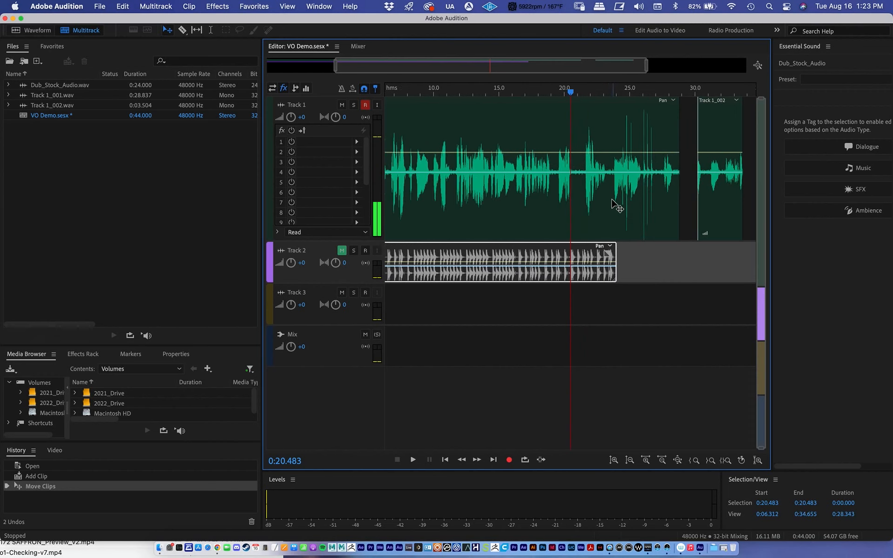
scroll(615, 208, "up", 5)
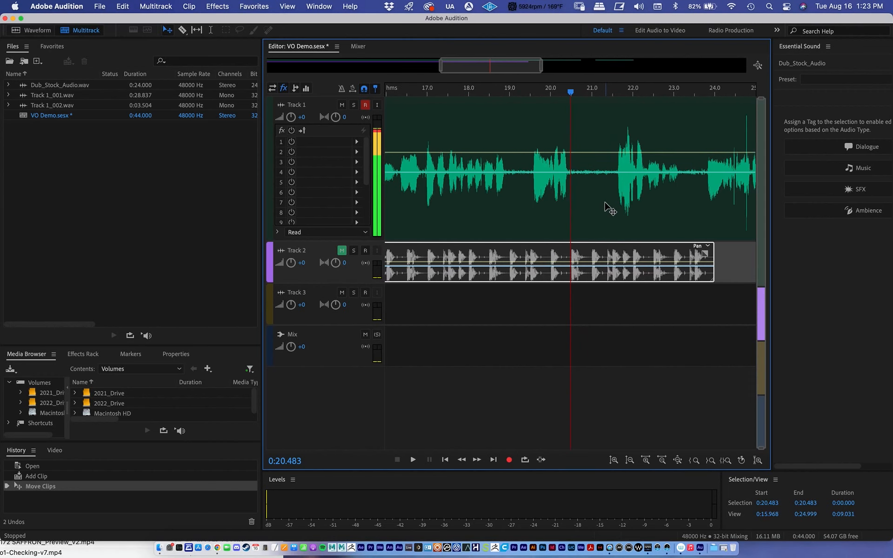
scroll(584, 200, "right", 1)
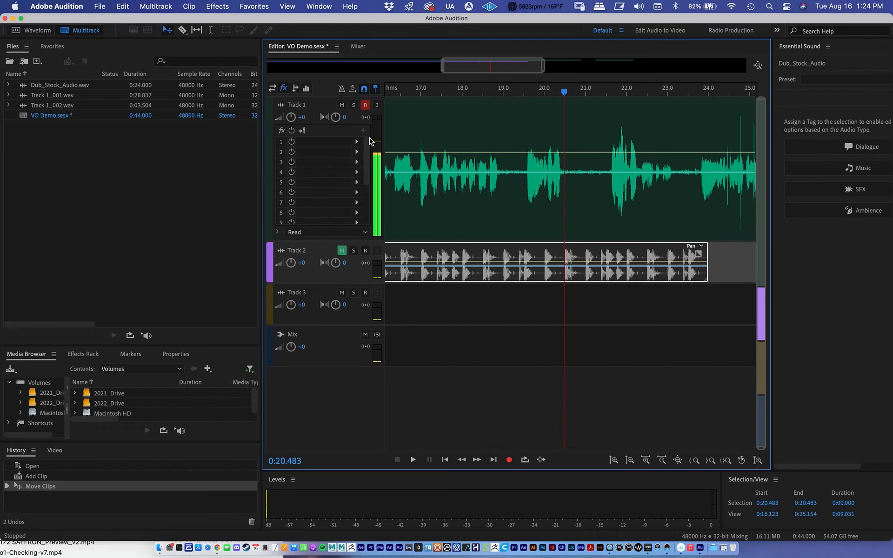
left_click(270, 126)
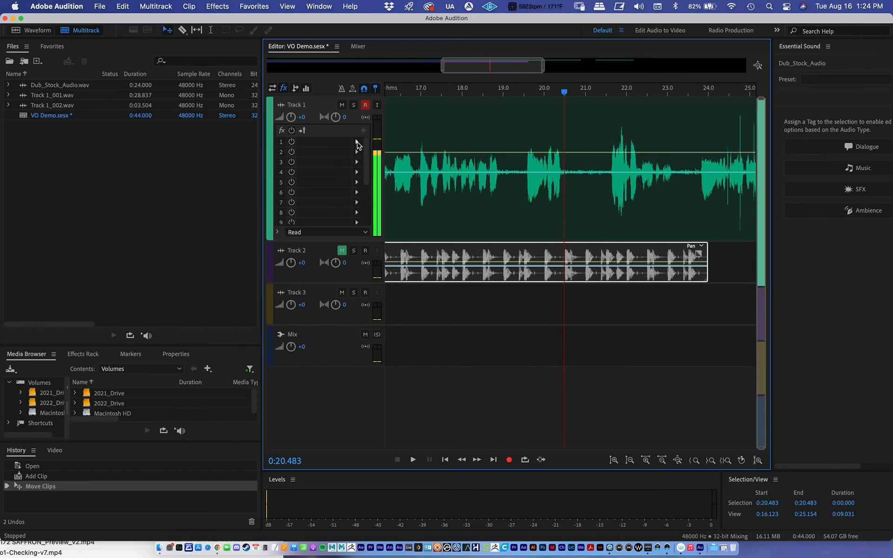
scroll(358, 145, "down", 5)
scroll(357, 183, "down", 5)
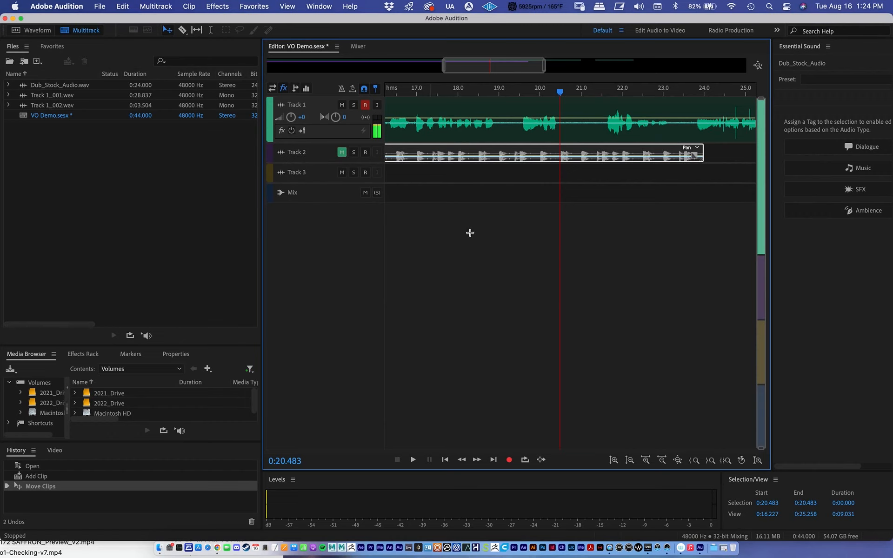
left_click(630, 461)
left_click(614, 460)
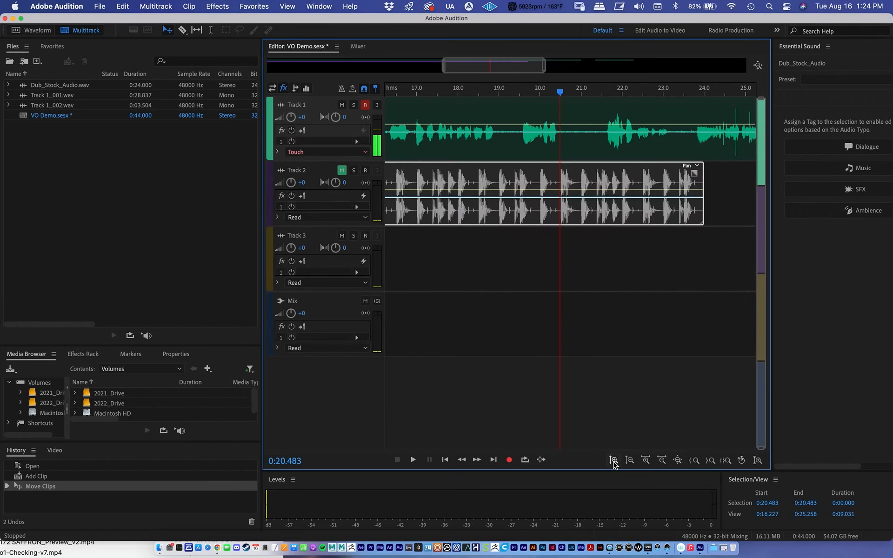
left_click(613, 461)
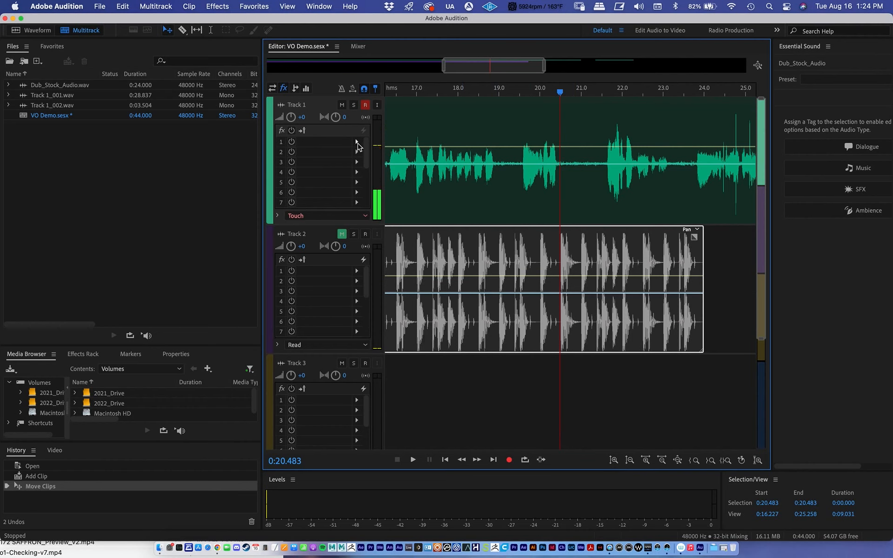
left_click(357, 143)
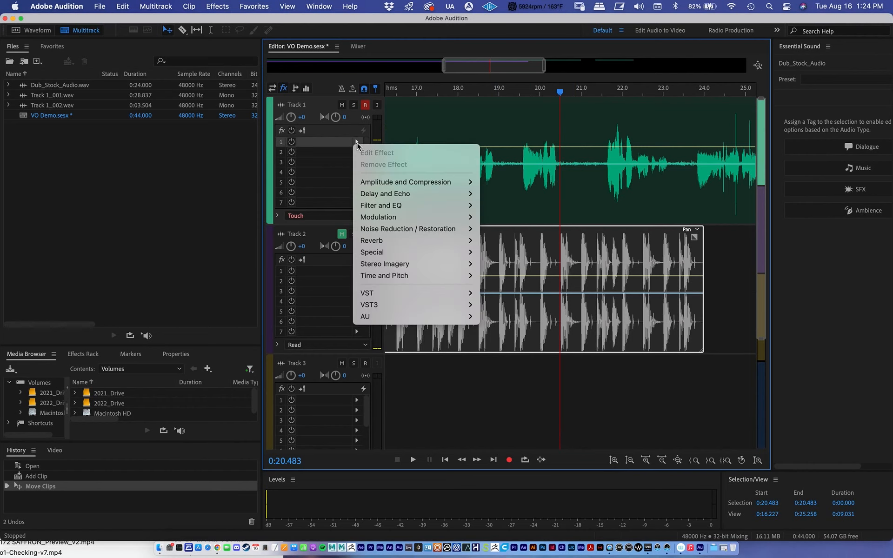
mouse_move(399, 180)
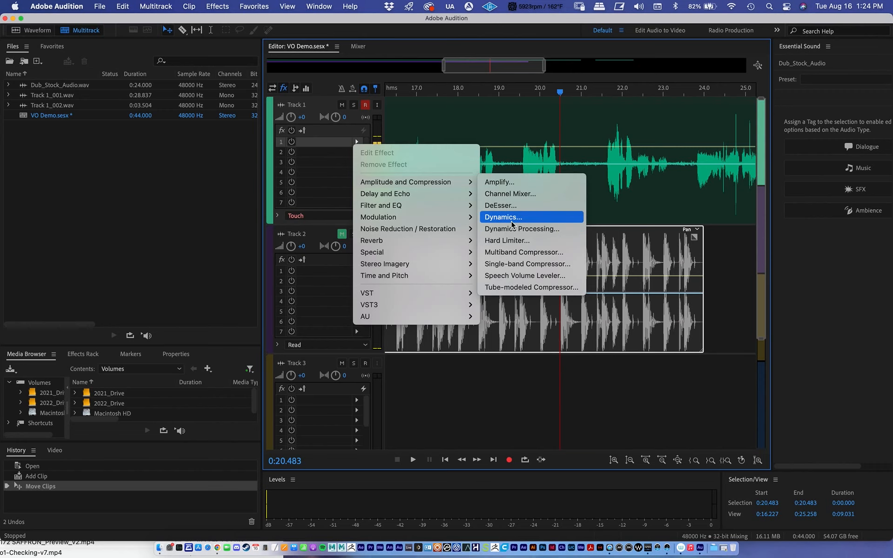
left_click(328, 138)
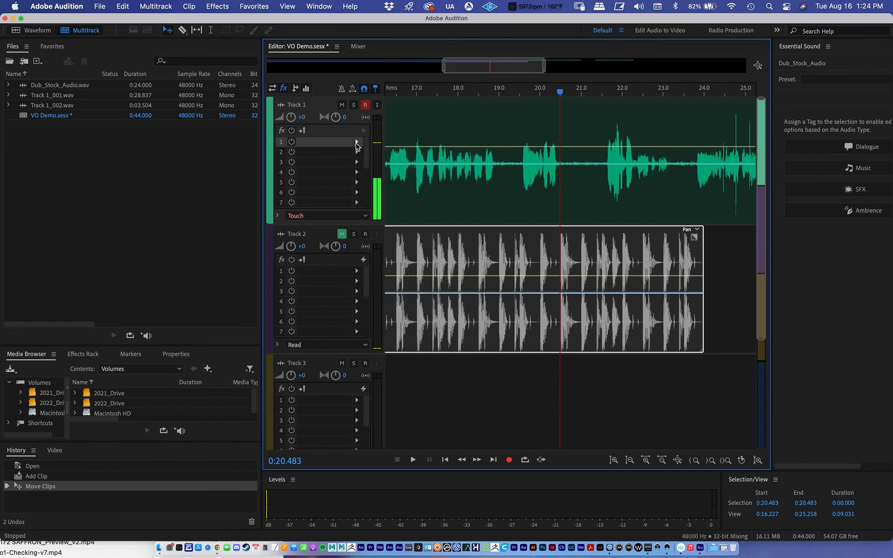
Add the Dynamics effect to the first effect slot of Track 1 and turn on its AutoGate
left_click(357, 142)
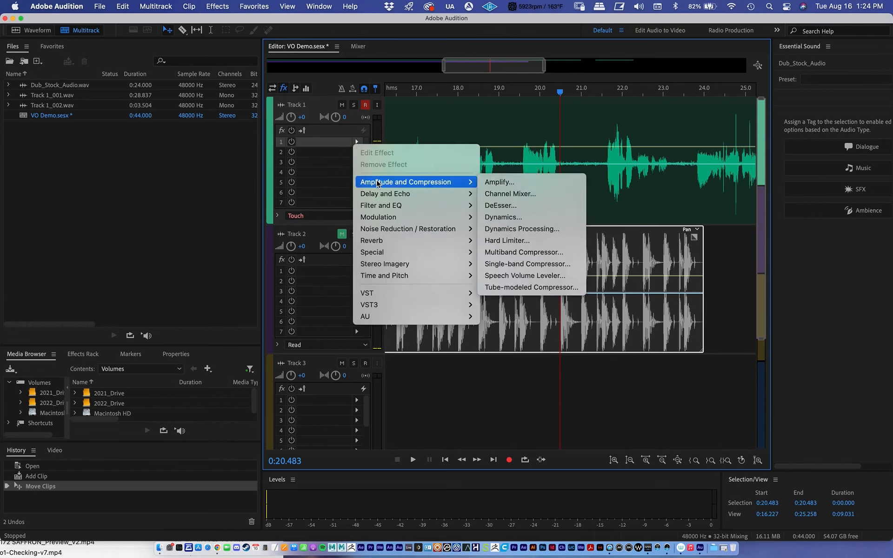
left_click(505, 217)
left_click_drag(433, 143, 181, 127)
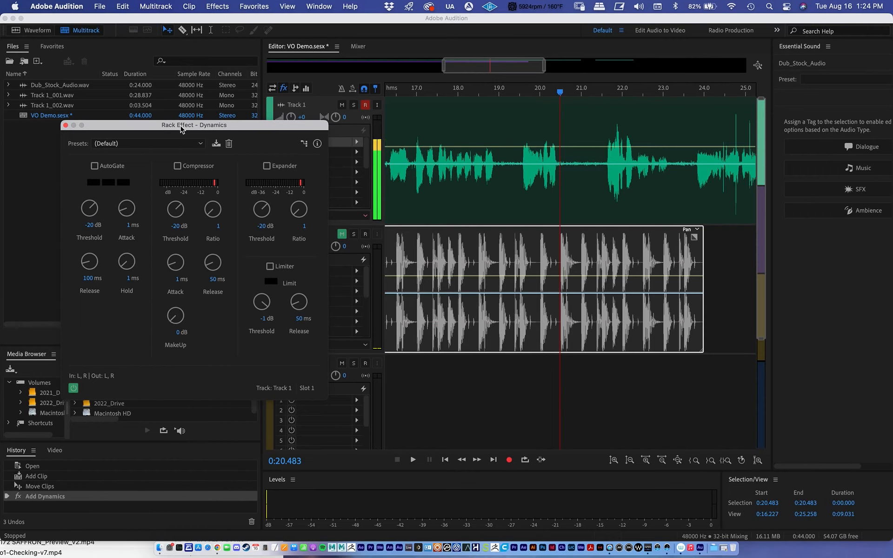
left_click(95, 166)
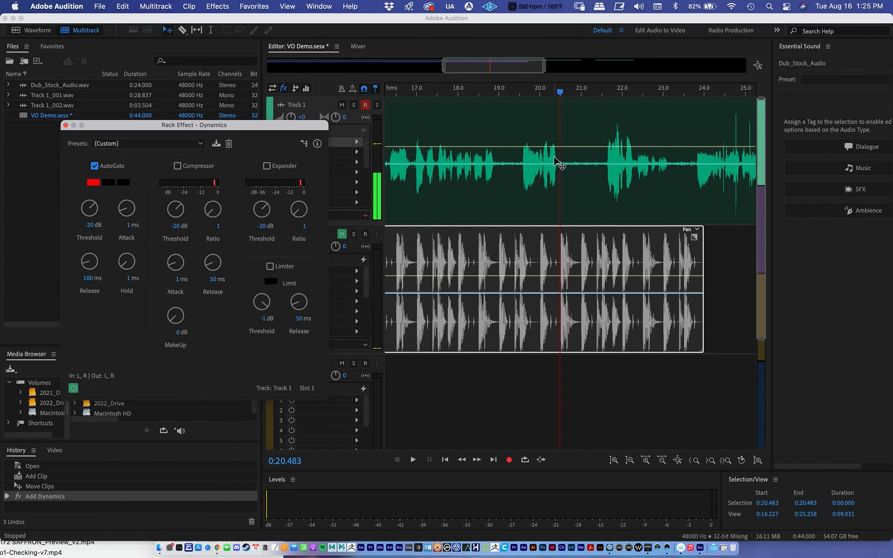
Play the voice from about 0:19.4 through the following pause to hear it with AutoGate on
left_click_drag(560, 92, 516, 98)
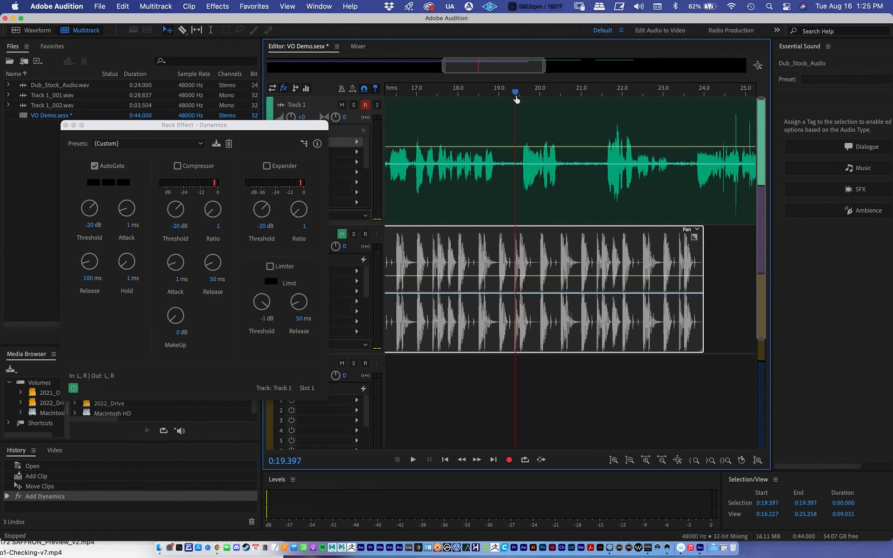
key("space")
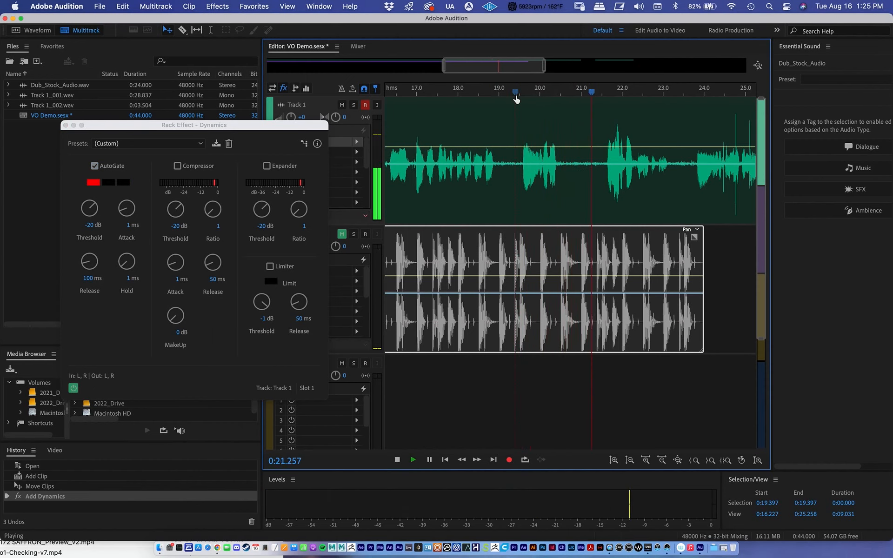
key("space")
Turn off AutoGate and play the voice several times from about 0:19.3 to compare the ungated sound
left_click(536, 93)
left_click_drag(536, 93, 513, 92)
left_click(94, 167)
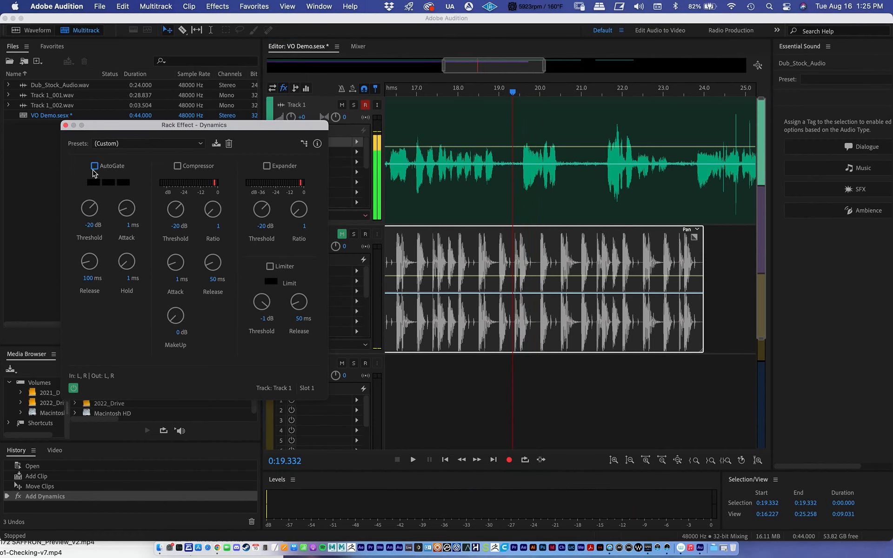
key("space")
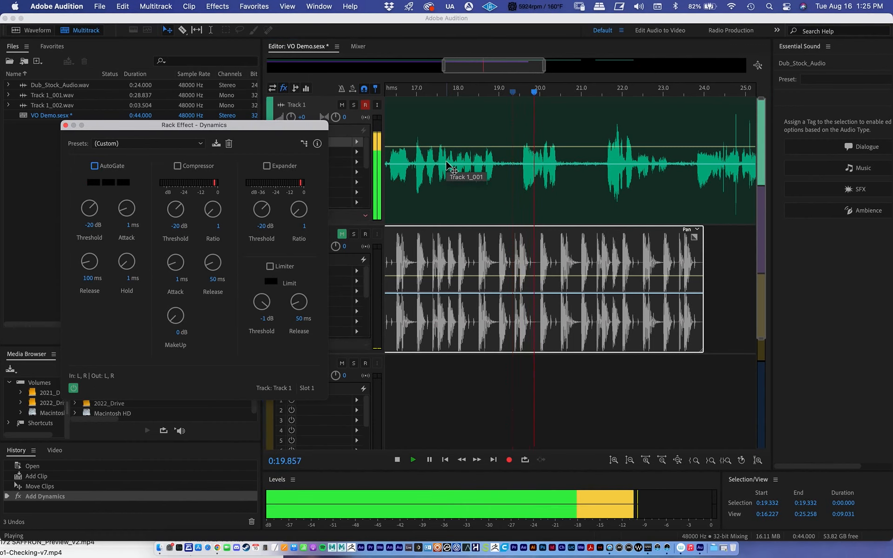
key("space")
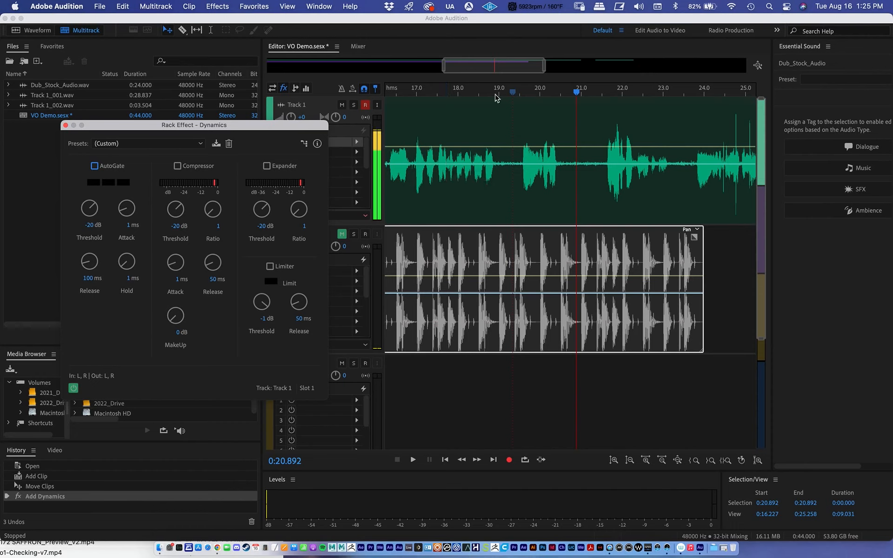
left_click(511, 92)
key("space")
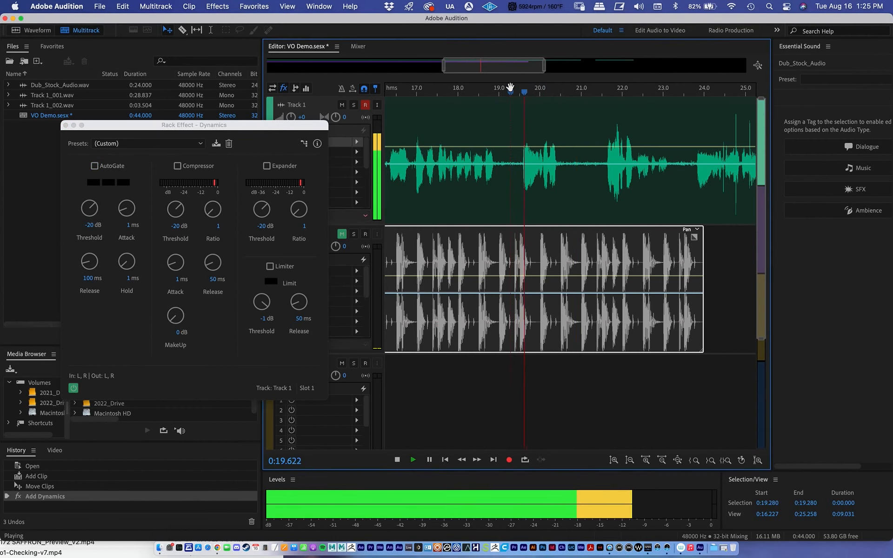
key("space")
left_click(511, 92)
left_click(503, 93)
key("space")
key("space")
Turn AutoGate back on and play the gated voice twice from about 0:19.1
left_click(94, 166)
left_click(503, 92)
key("space")
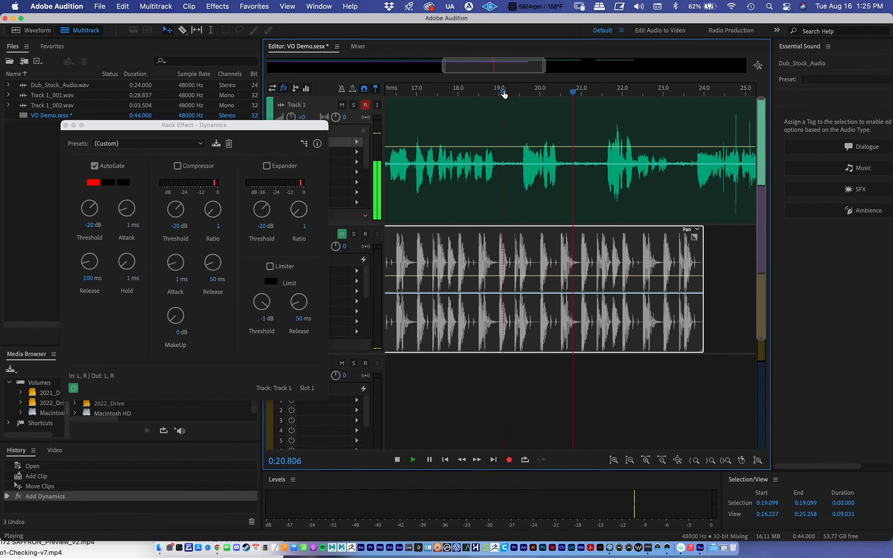
key("space")
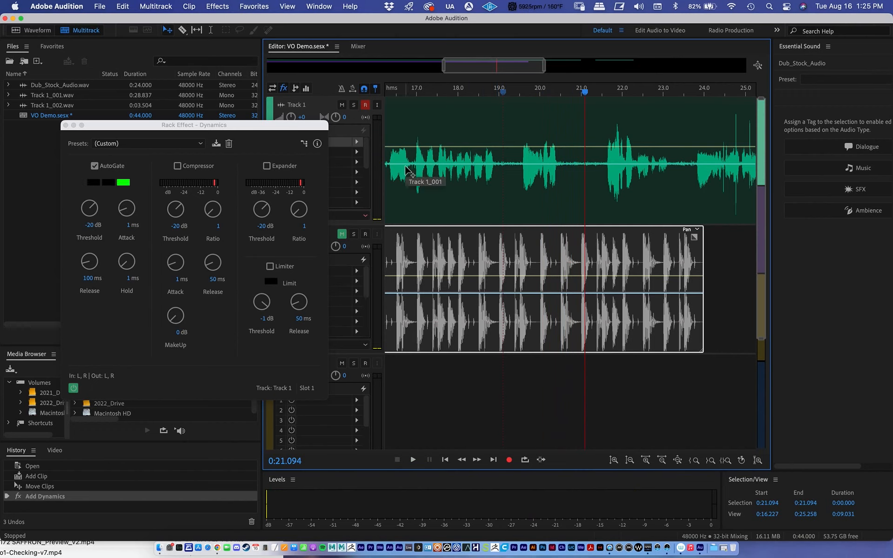
left_click(507, 92)
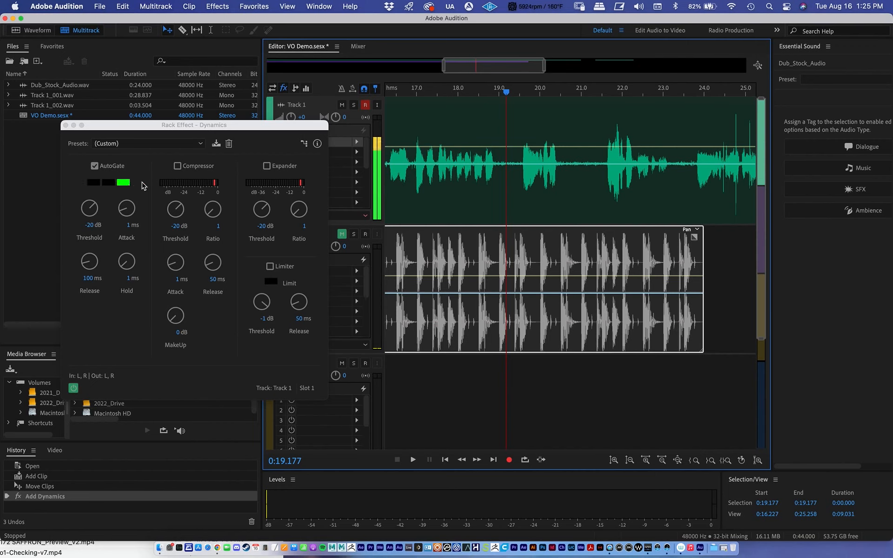
left_click(504, 93)
key("space")
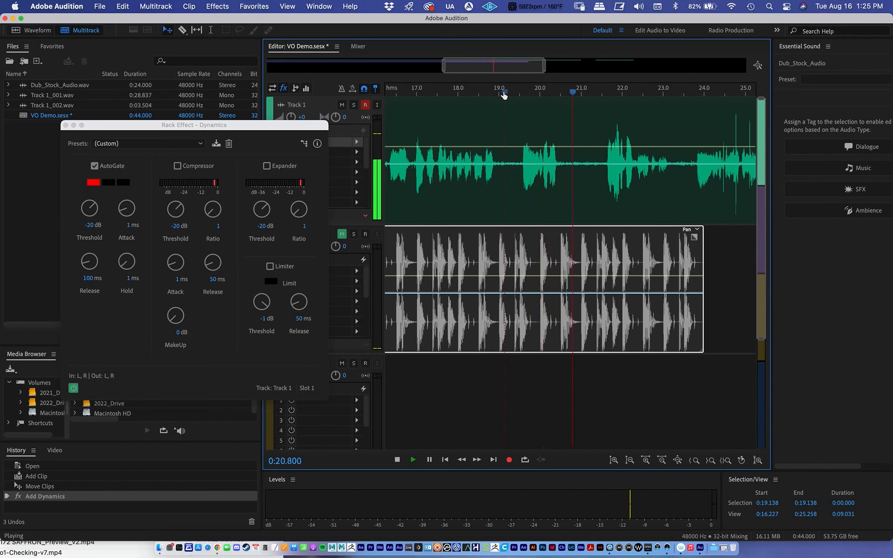
key("space")
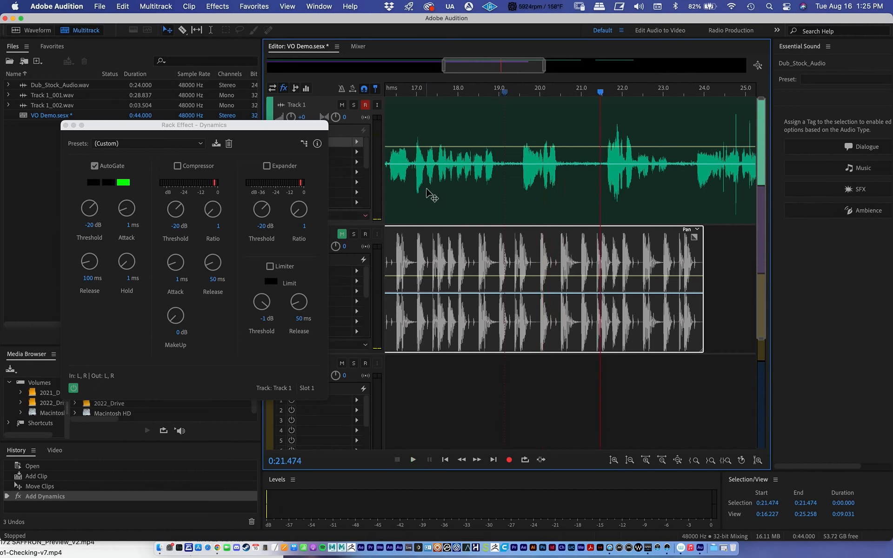
Return the playhead to about 0:19.1 and set the AutoGate threshold to -60 dB
left_click(504, 93)
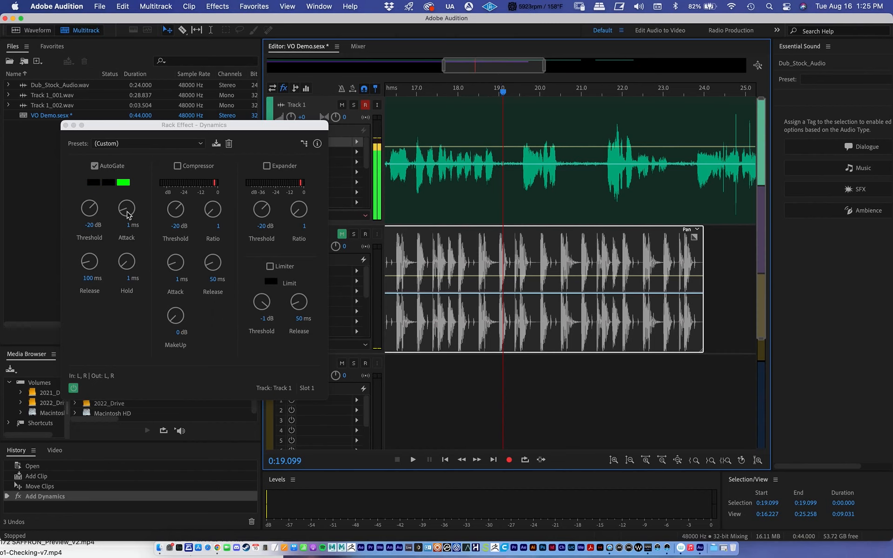
left_click_drag(92, 212, 144, 370)
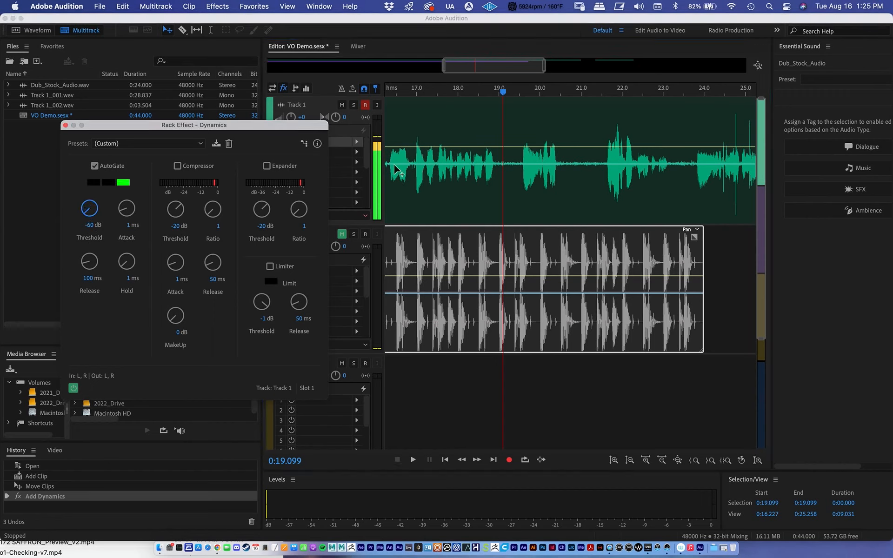
Play the voice from about 0:19.0 through the following pause to hear the gate at the -60 dB threshold
left_click(500, 93)
key("space")
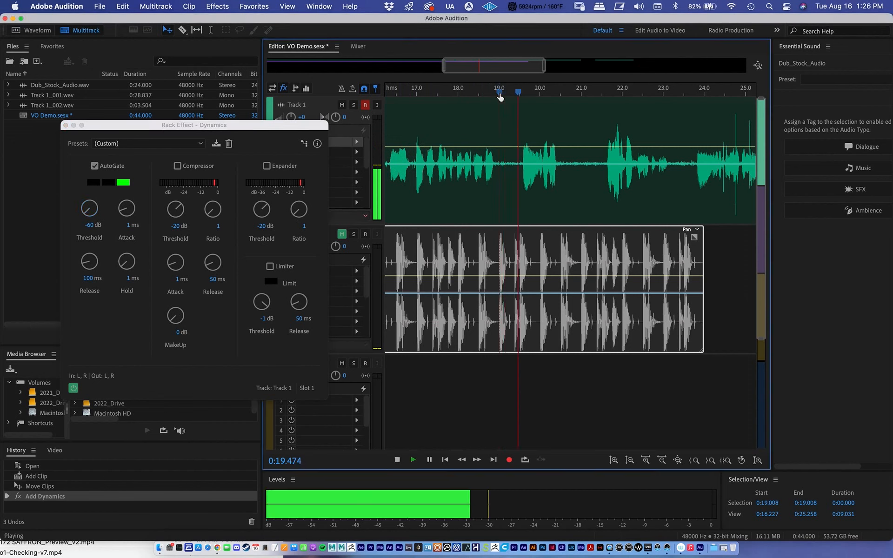
key("space")
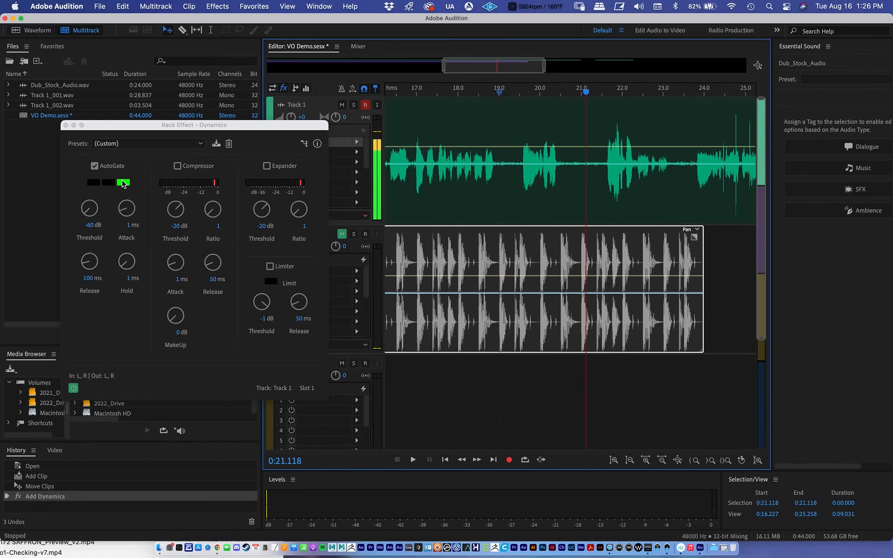
Raise the AutoGate threshold to about -36.5 dB and play the voice twice from about 0:19.0
left_click_drag(92, 212, 94, 158)
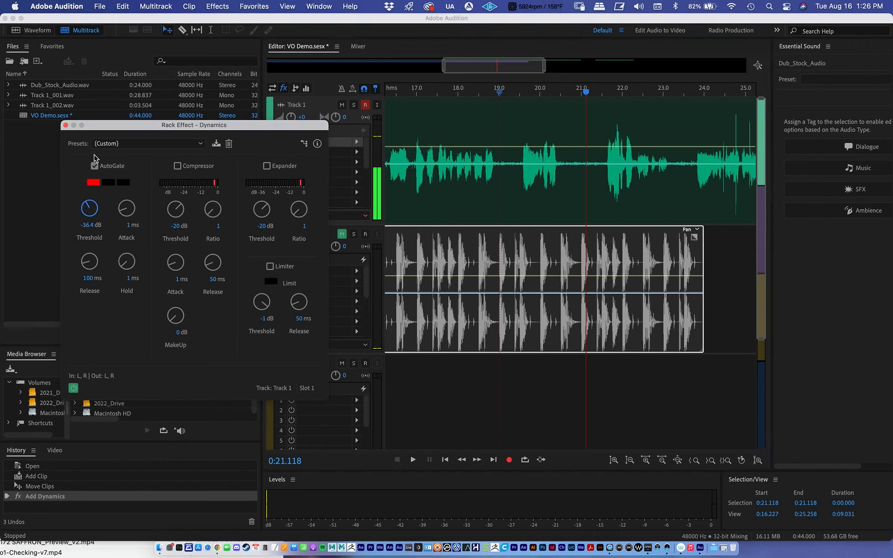
left_click(499, 93)
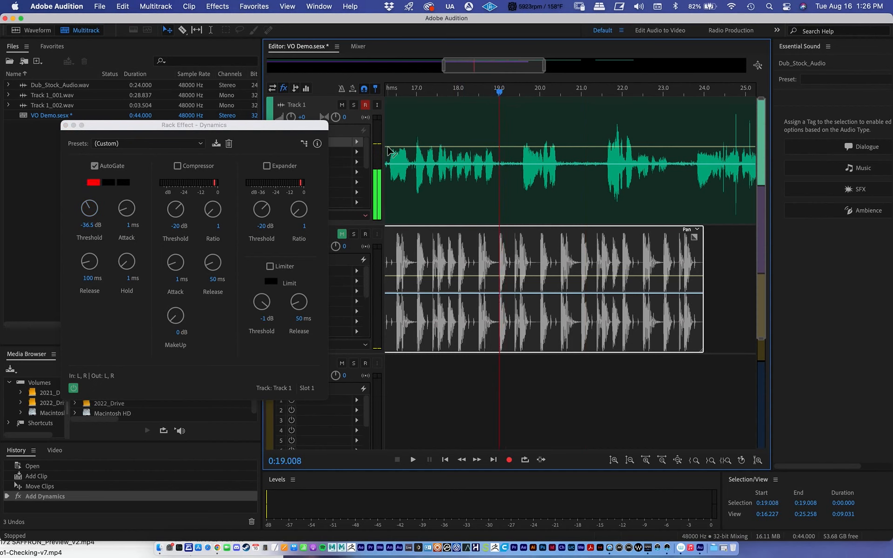
key("space")
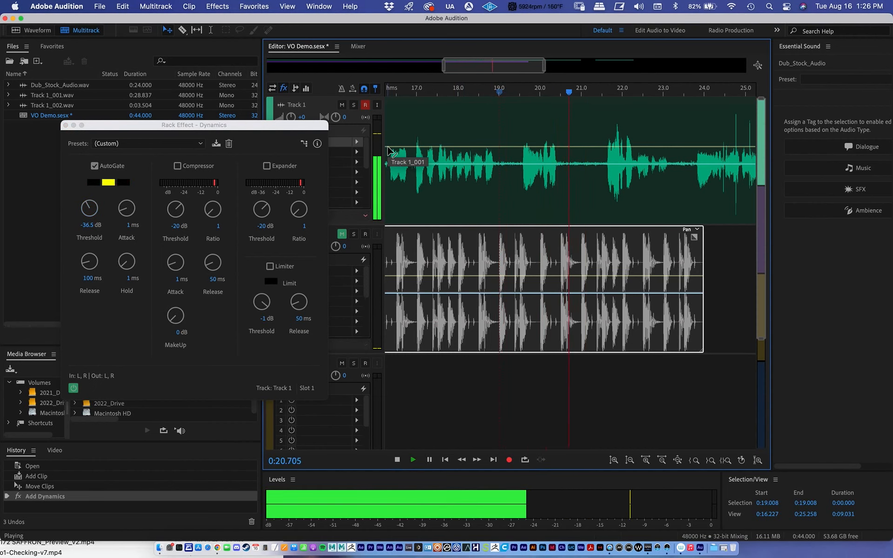
key("space")
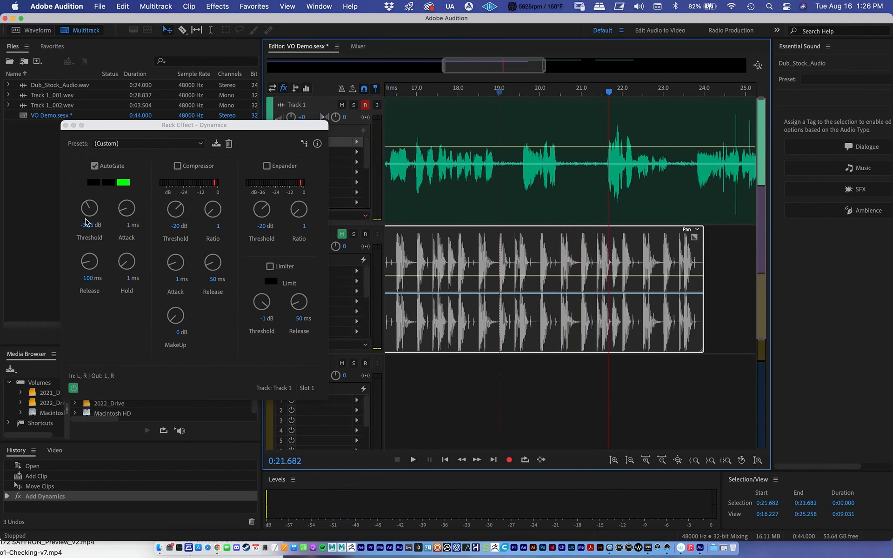
left_click_drag(499, 93, 495, 95)
key("space")
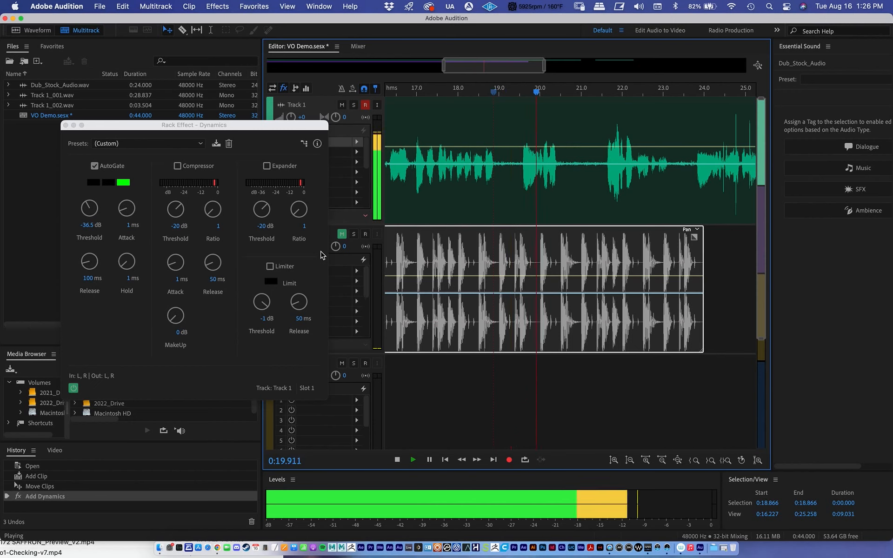
key("space")
Set the AutoGate threshold to -19 dB and play the voice from about 0:18.9
left_click_drag(90, 208, 82, 159)
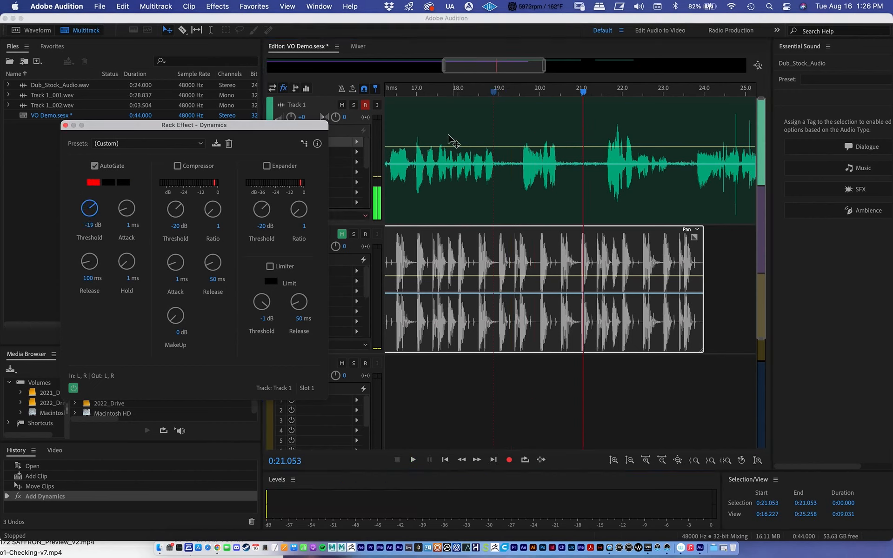
left_click(496, 93)
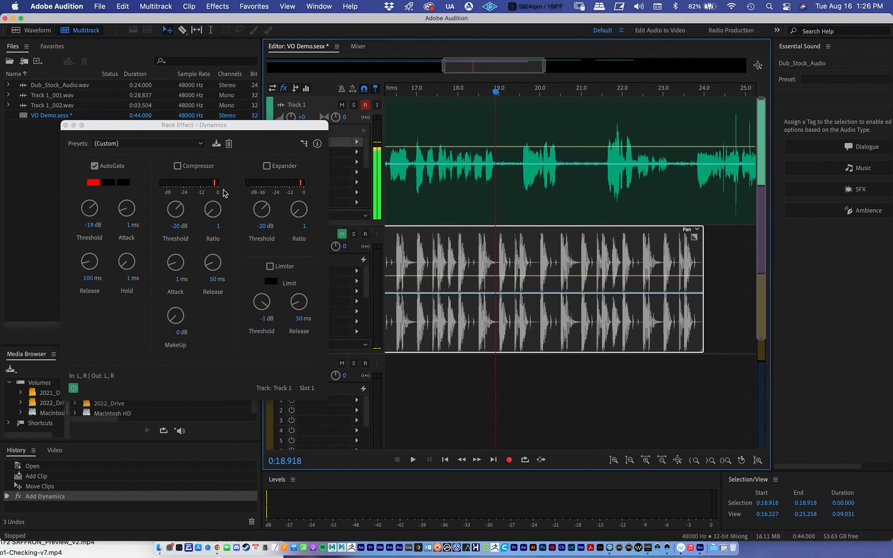
key("space")
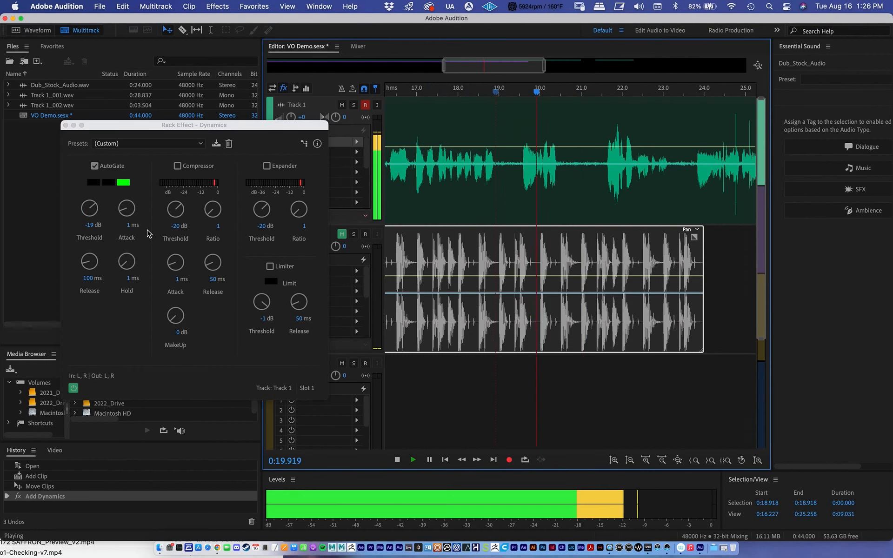
key("space")
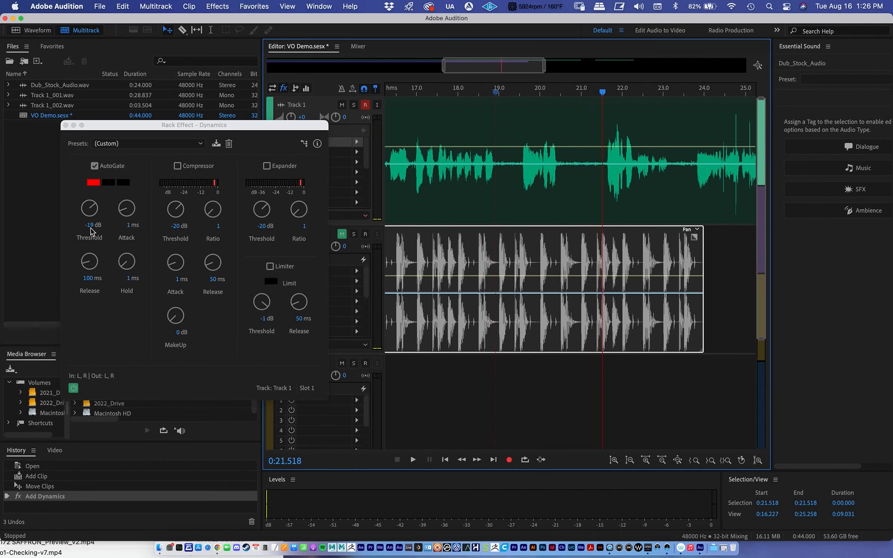
Try AutoGate attack times of 2.2 ms and 10 ms, playing the voice from about 0:19.0 with each
left_click(498, 95)
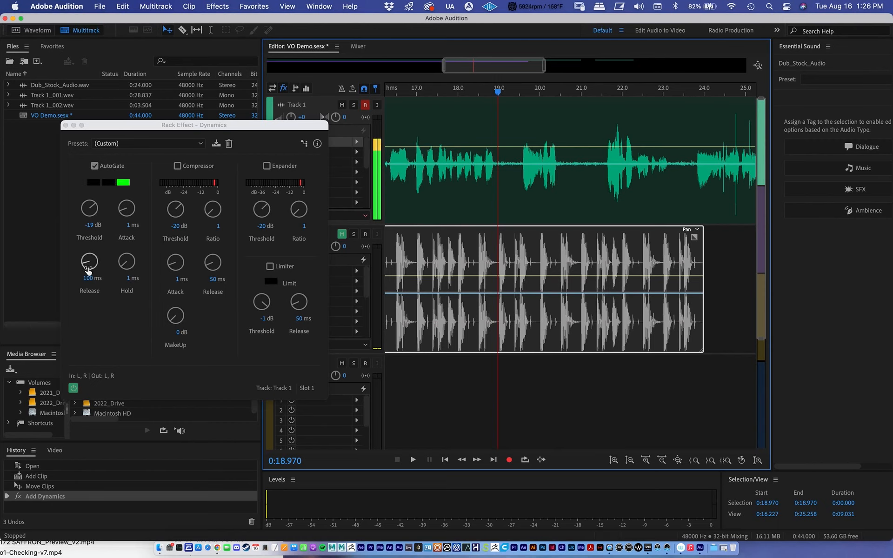
left_click_drag(131, 213, 124, 208)
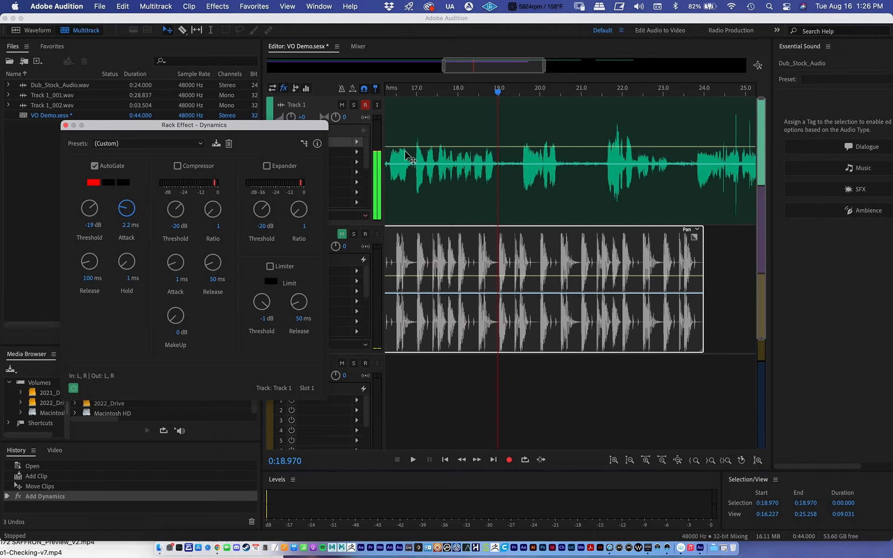
key("space")
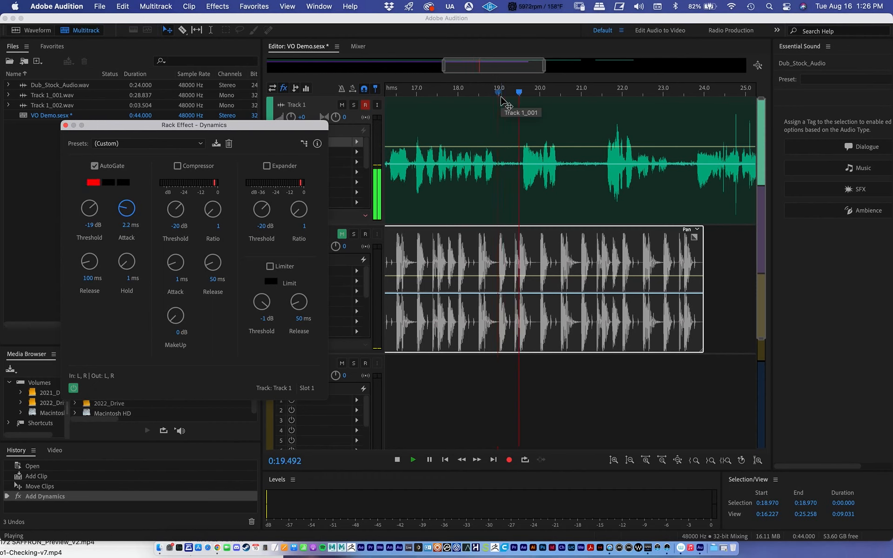
key("space")
left_click_drag(112, 228, 120, 180)
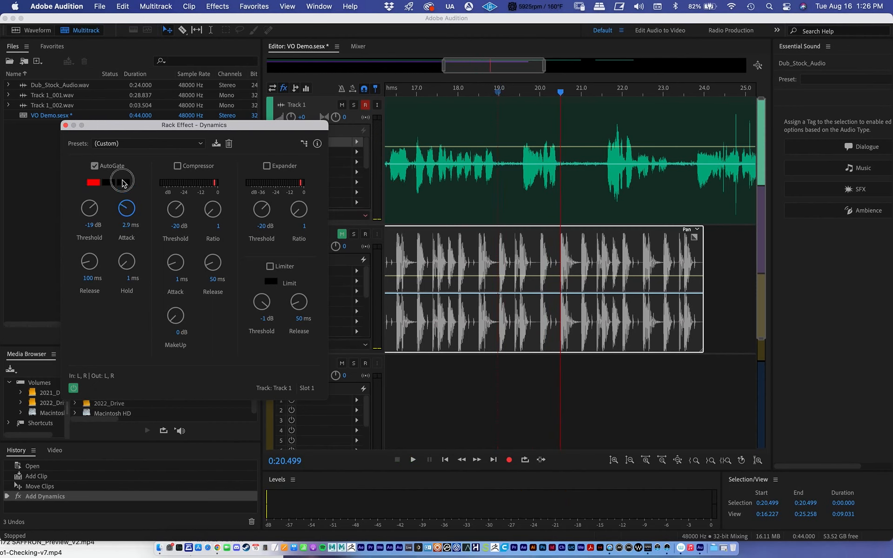
left_click(501, 91)
key("space")
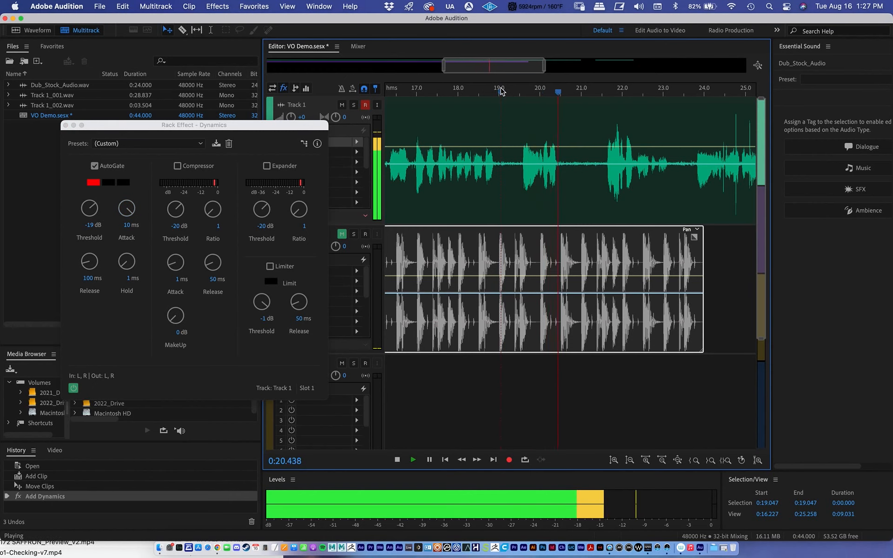
key("space")
Set the AutoGate release to 500 ms and play the voice from about 0:18.9
left_click_drag(89, 262, 88, 251)
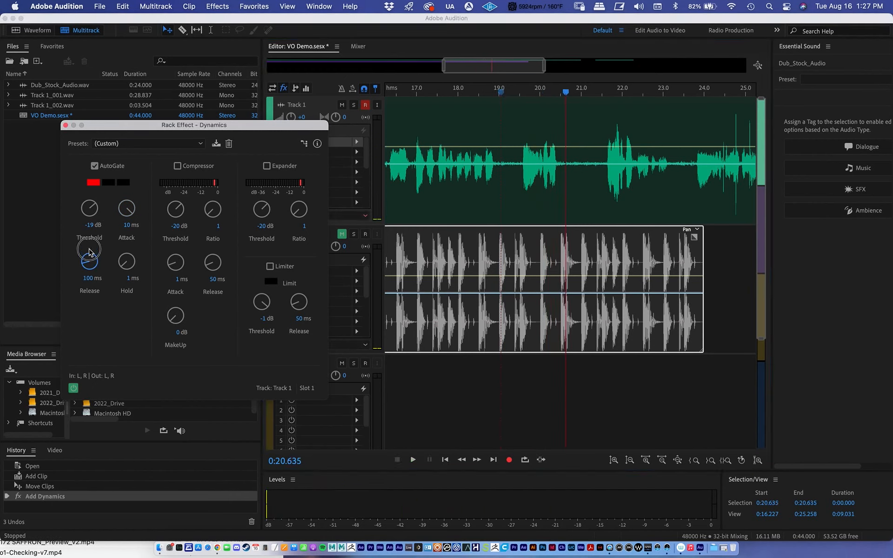
left_click(497, 91)
key("space")
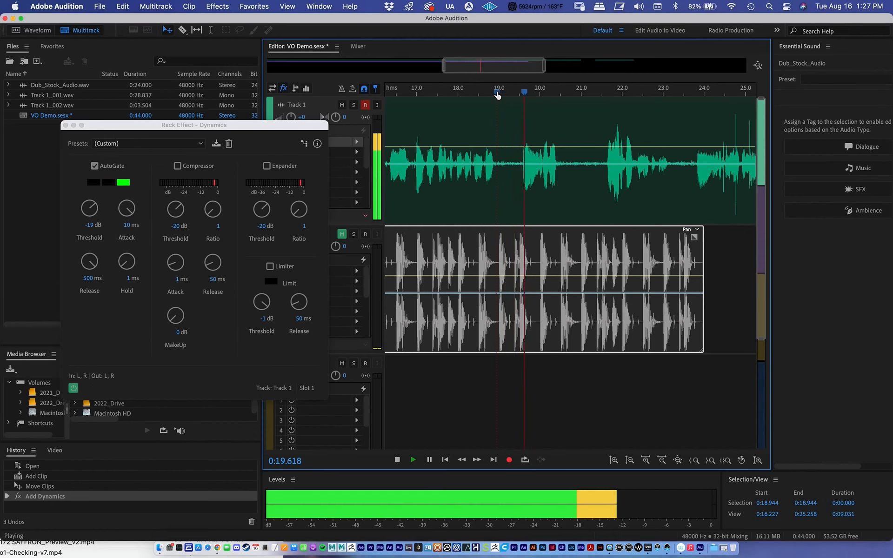
key("space")
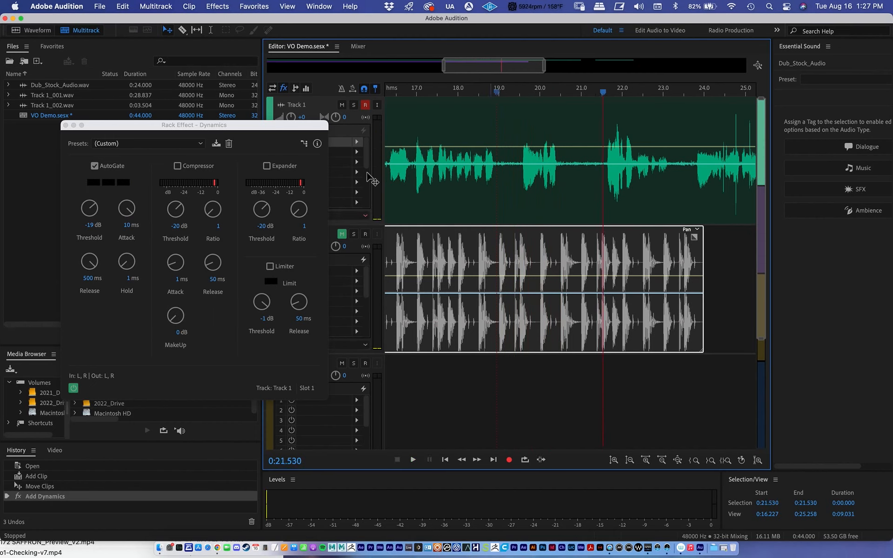
Set the AutoGate attack to 3 ms and play the voice from about 0:19.5
left_click_drag(135, 210, 136, 319)
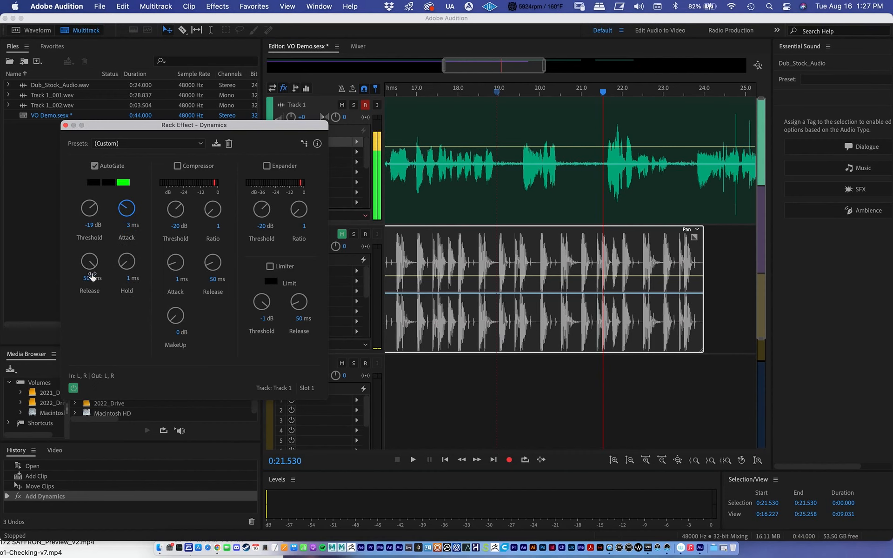
left_click(507, 92)
left_click_drag(508, 92, 519, 95)
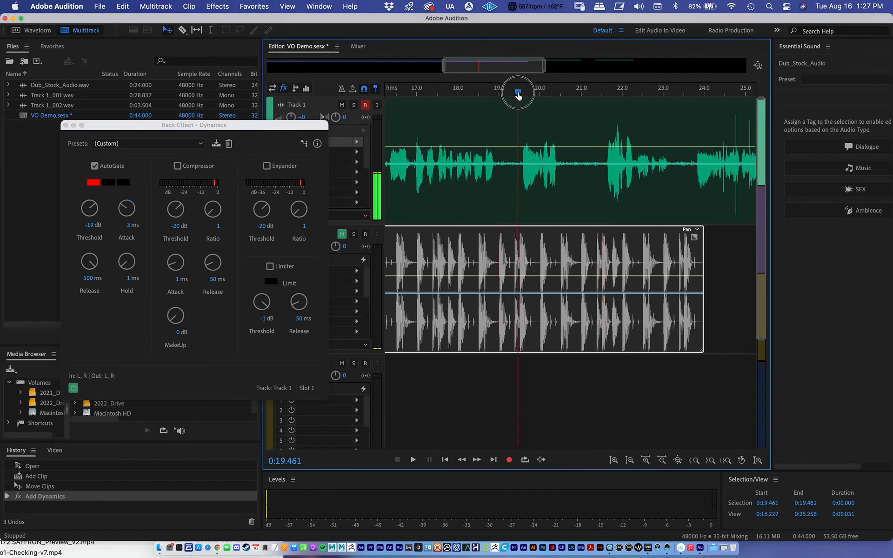
key("space")
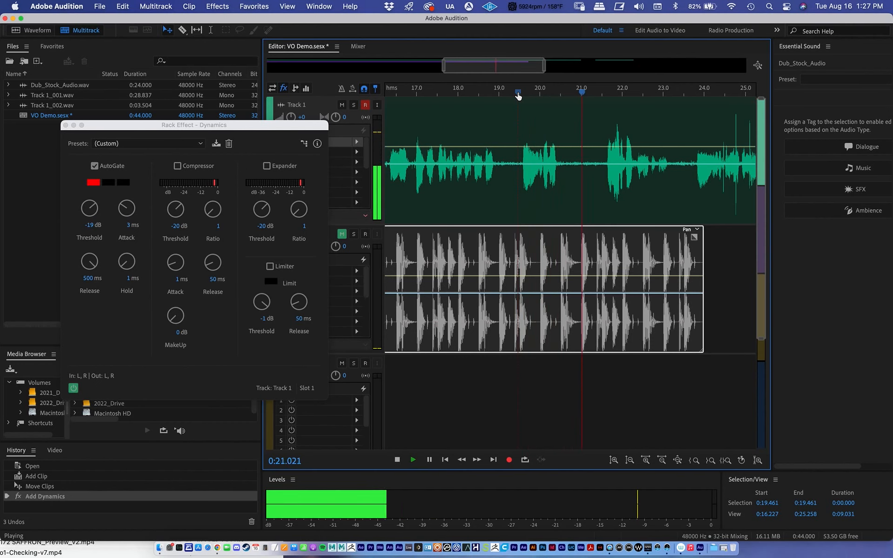
key("space")
Lower the AutoGate release to about 147.9 ms and play the voice from about 0:19.1
left_click_drag(89, 262, 148, 409)
left_click_drag(84, 268, 86, 287)
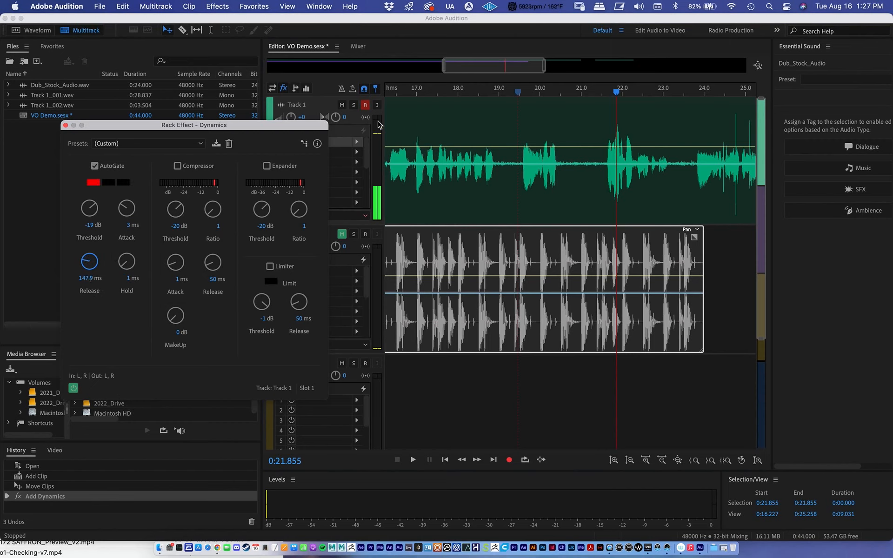
left_click_drag(516, 96, 503, 93)
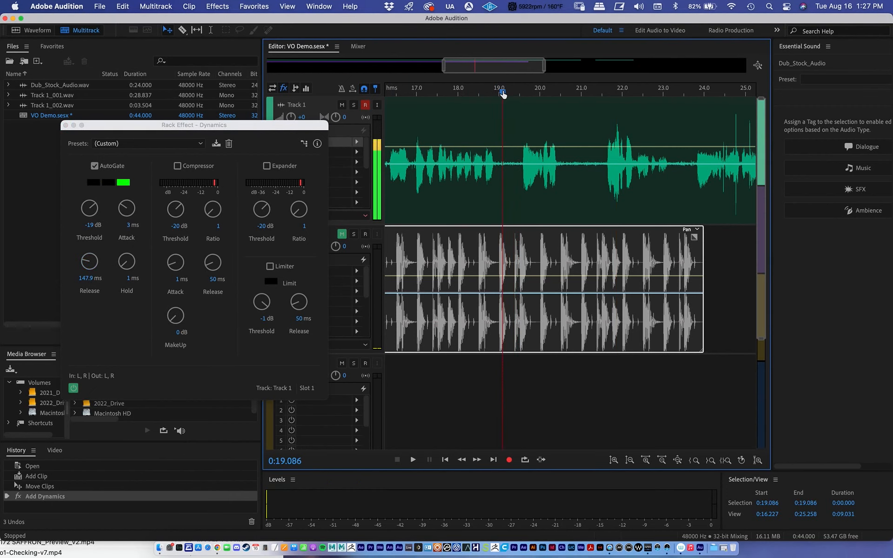
key("space")
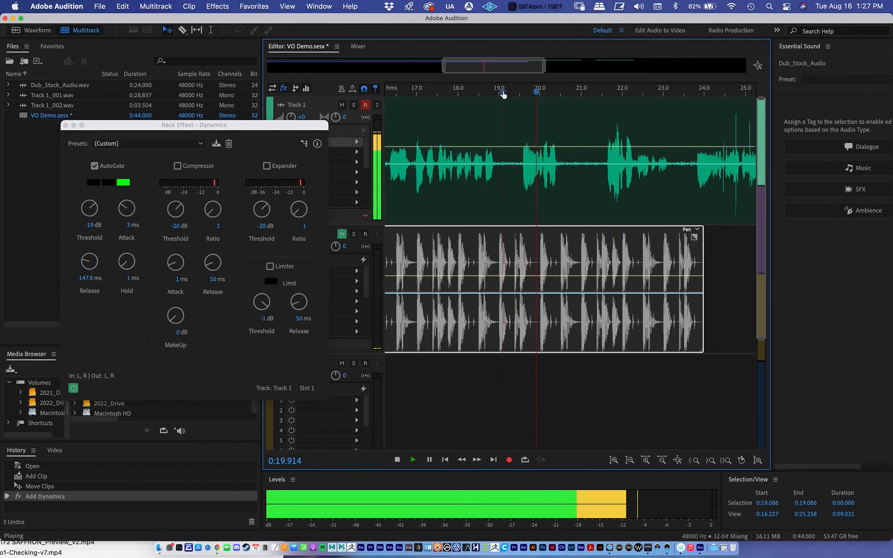
key("space")
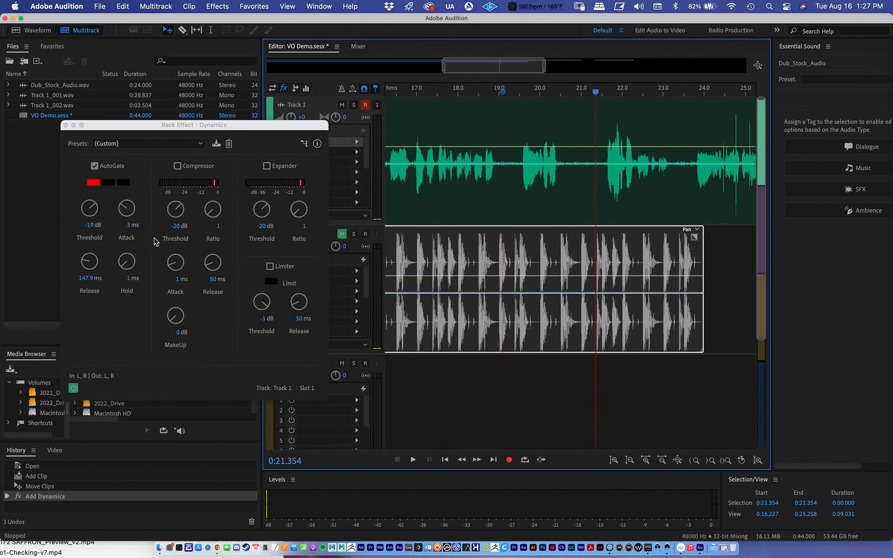
Set the AutoGate release to about 115.5 ms and play the voice from about 0:18.9
left_click_drag(88, 262, 89, 277)
key("space")
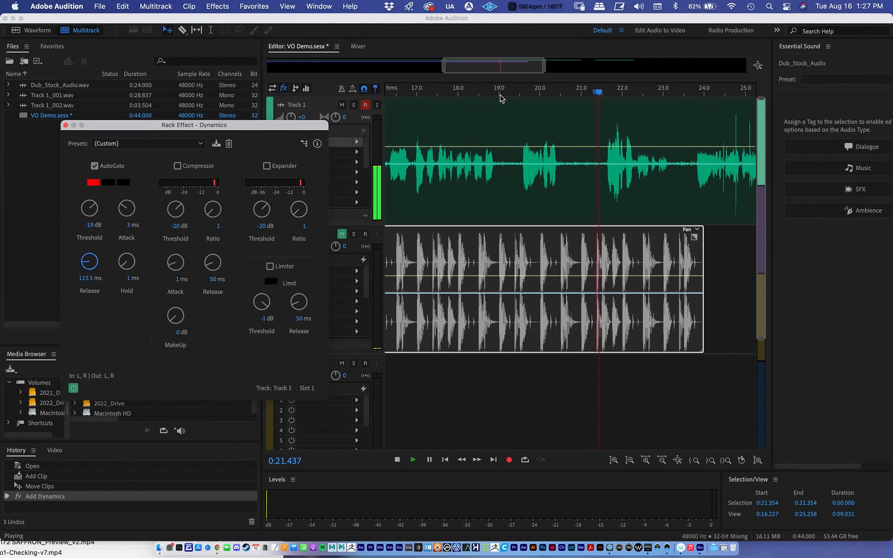
left_click(496, 95)
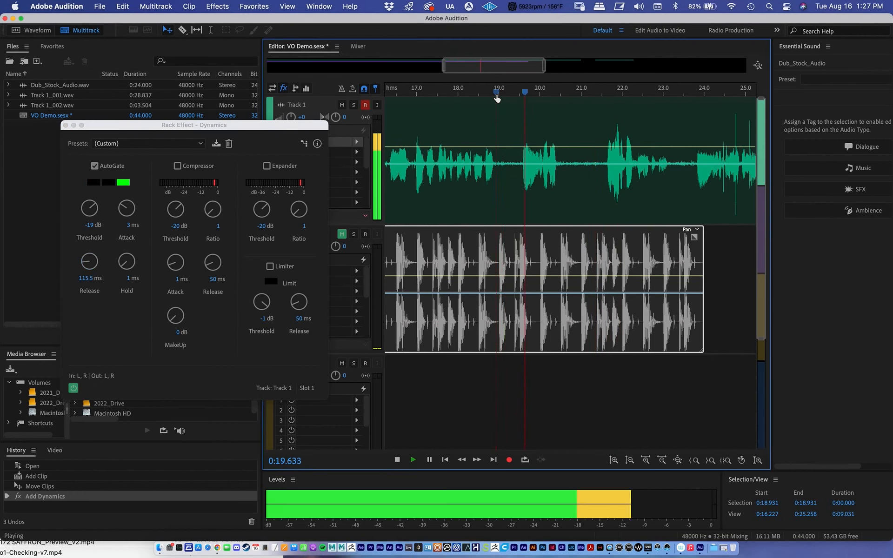
key("space")
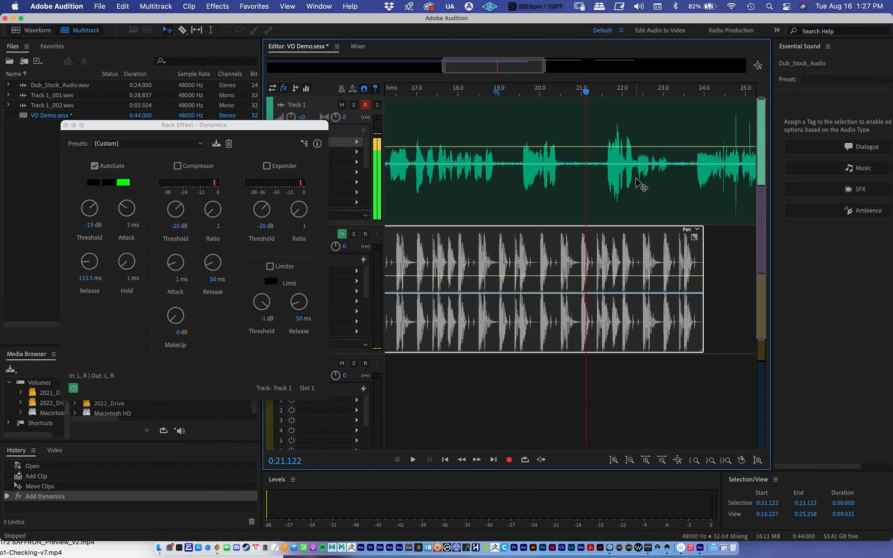
Play the sharp peaks after the phrase from about 0:25.9 with the gate on, and return the playhead there
scroll(731, 149, "right", 5)
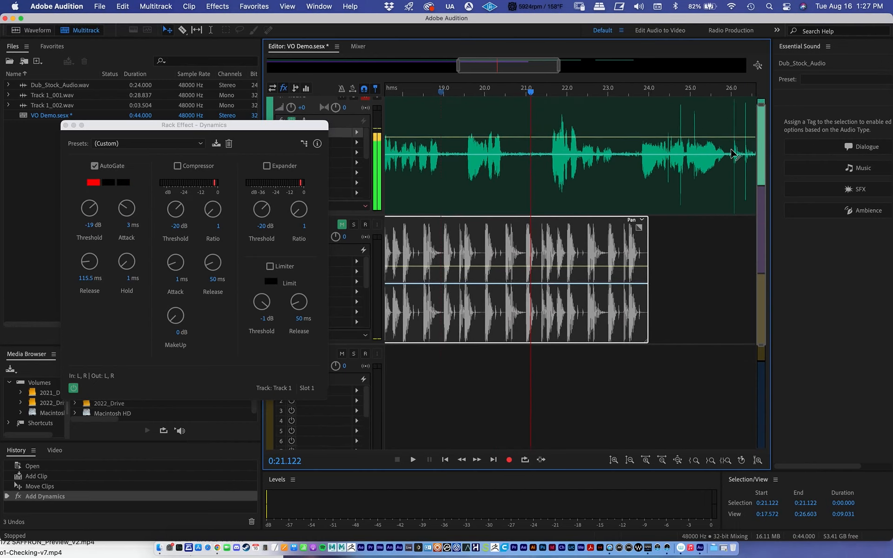
scroll(734, 154, "right", 2)
left_click_drag(602, 92, 670, 93)
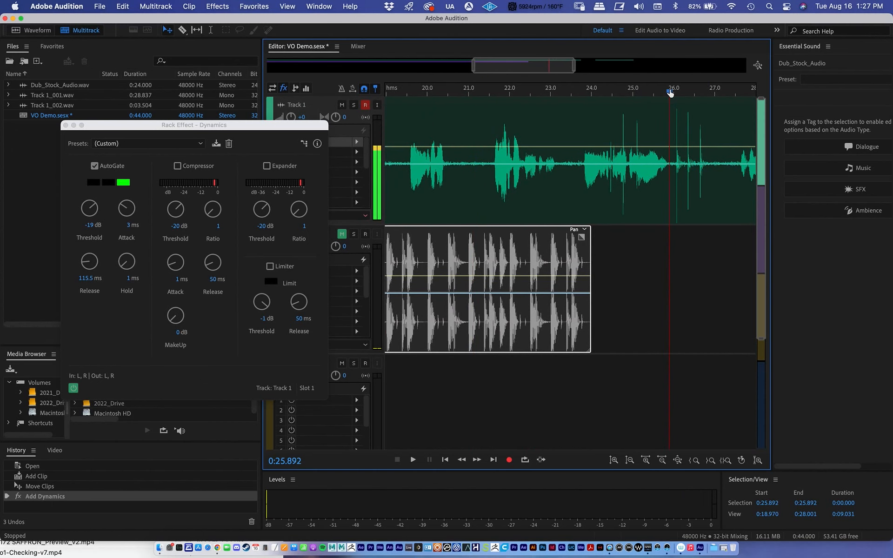
key("space")
key("space")
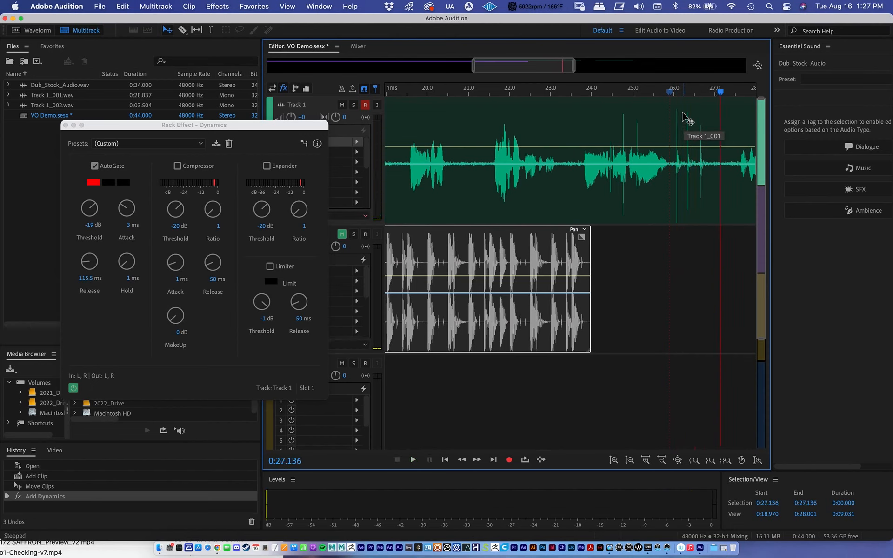
left_click(669, 93)
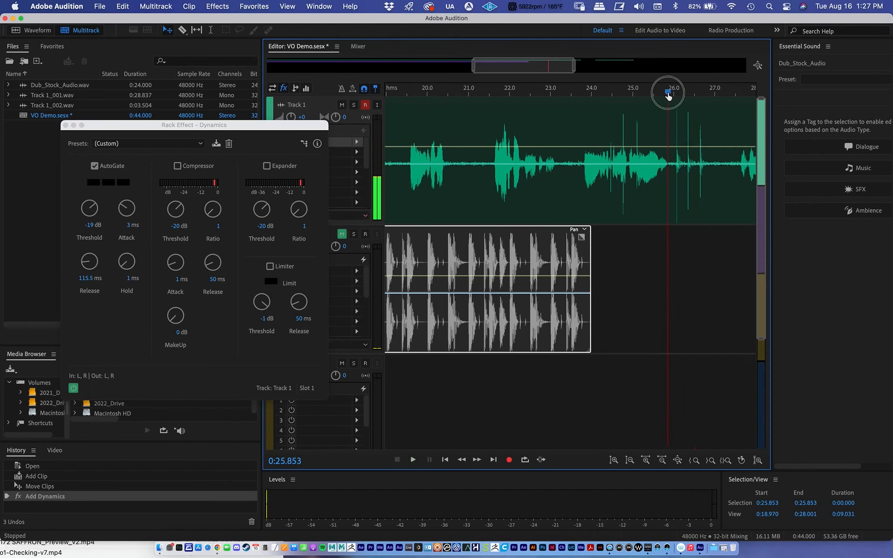
Turn on the Compressor in the Dynamics effect and place the playhead at about 0:23.7, before the phrase
left_click(178, 166)
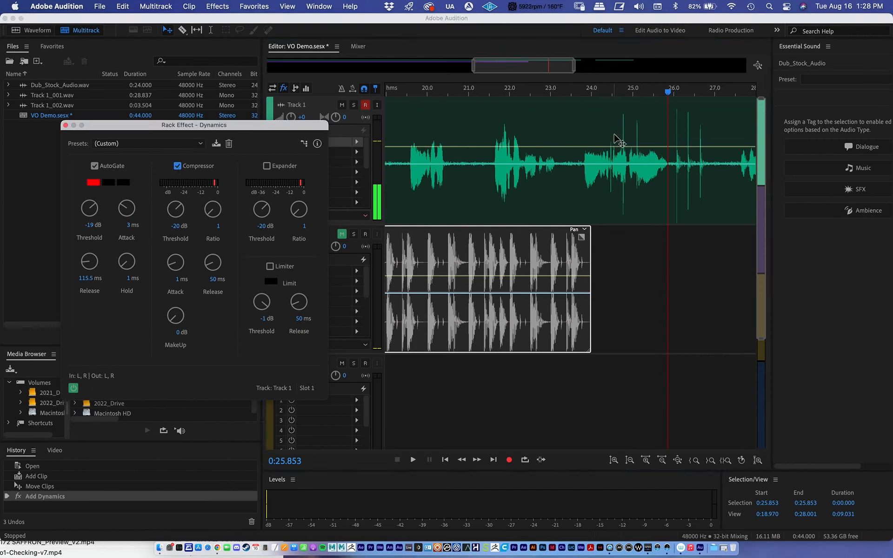
left_click_drag(600, 91, 581, 91)
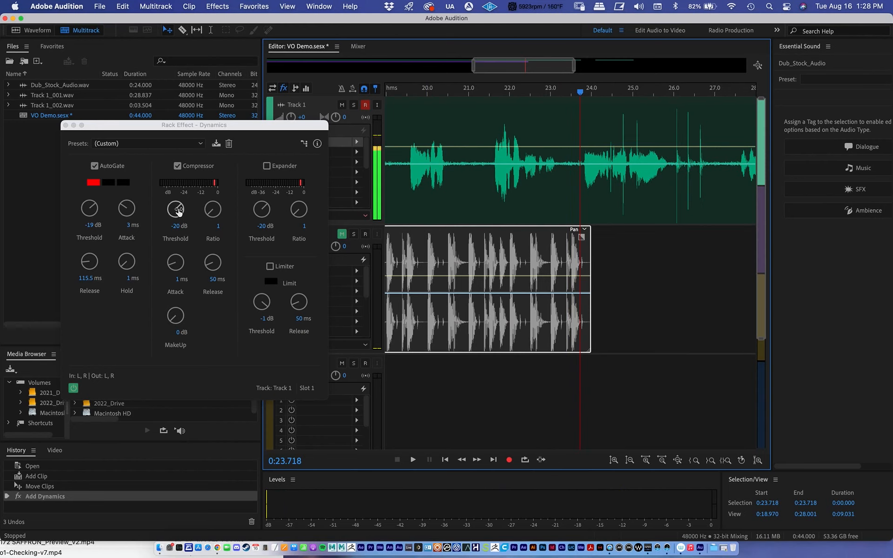
Play the phrase from about 0:23.5 with the Compressor at its current settings, and return the playhead to about 0:23.6
left_click_drag(580, 92, 569, 97)
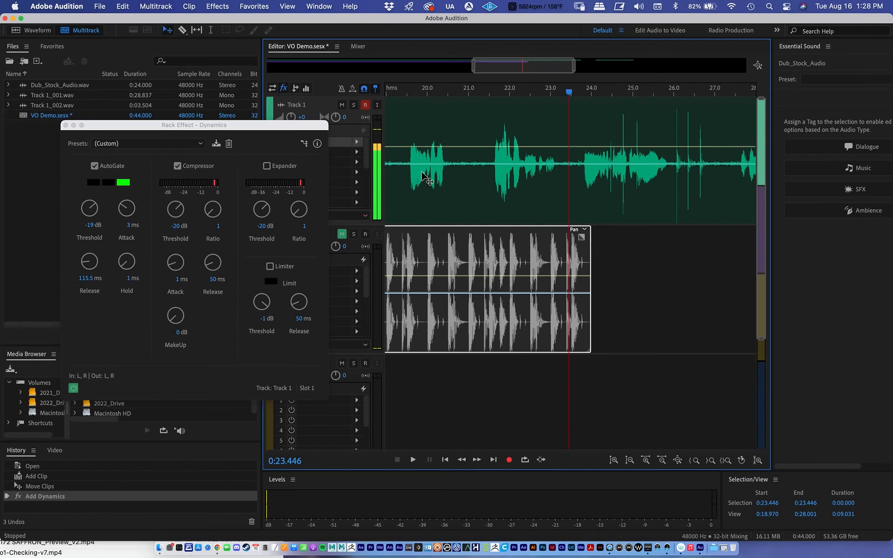
left_click(573, 94)
left_click_drag(572, 94, 575, 94)
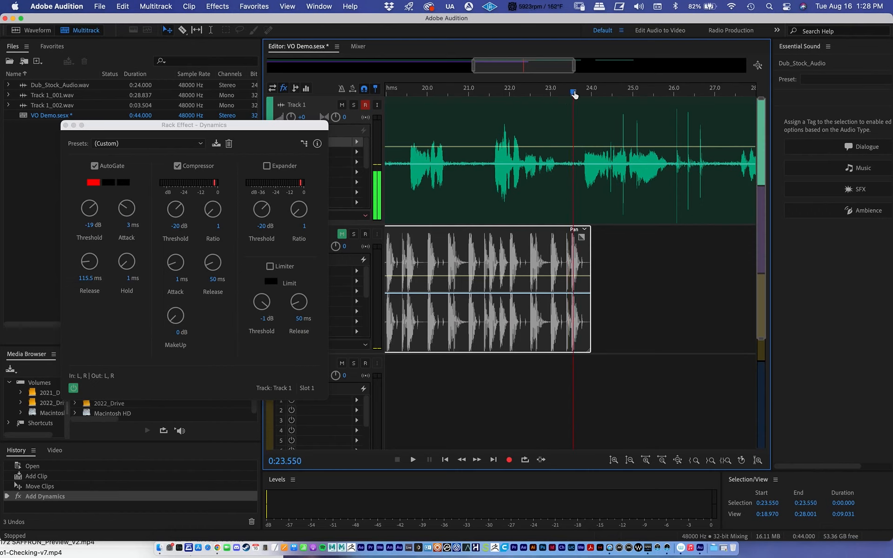
key("space")
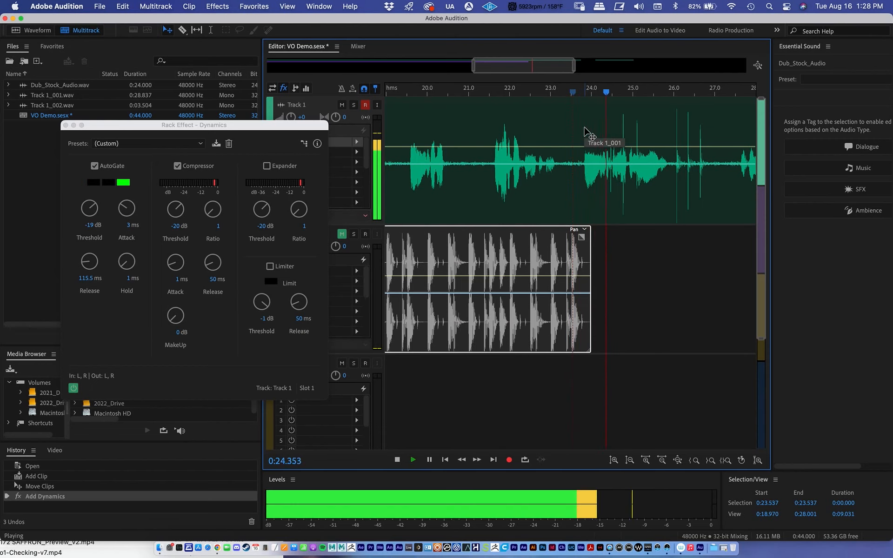
key("space")
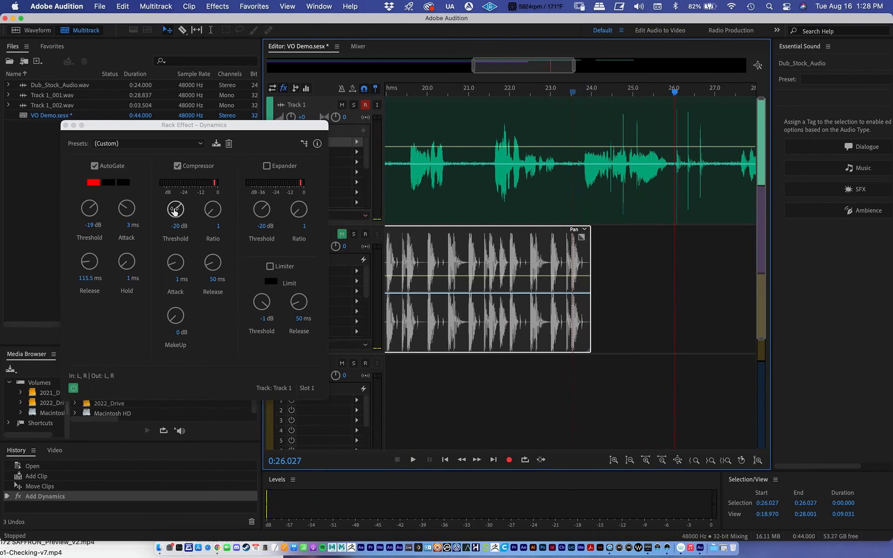
left_click(575, 96)
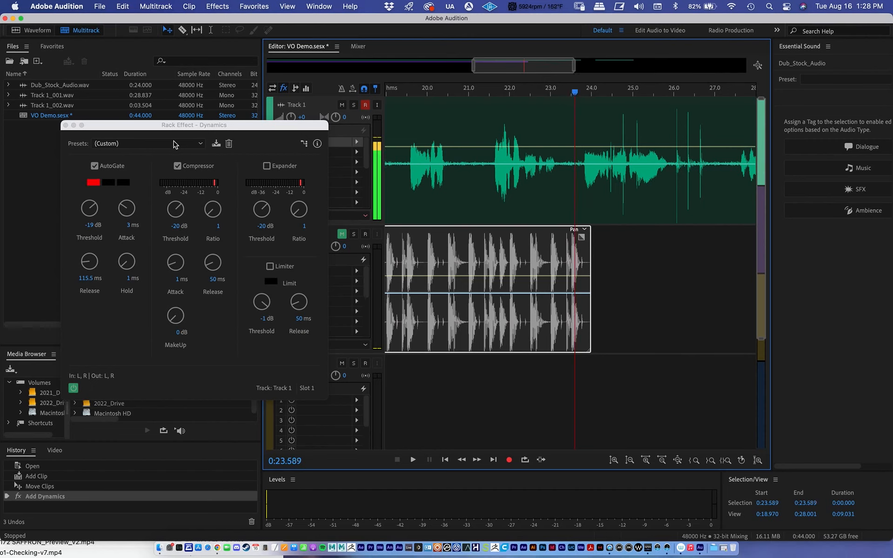
Lower the Compressor threshold to about -41.1 dB and play the phrase from about 0:23.6
left_click_drag(176, 211, 201, 282)
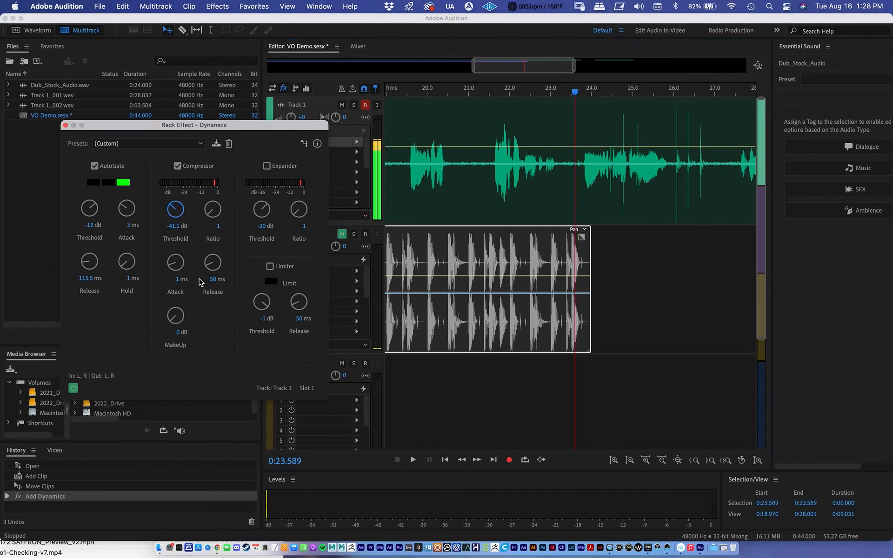
left_click(576, 96)
key("space")
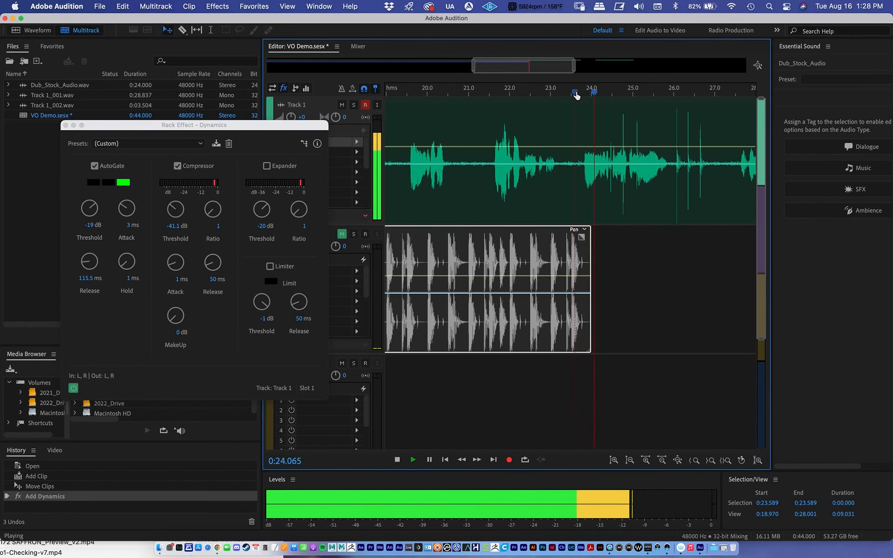
key("space")
Raise the Compressor threshold to 0 dB and play the phrase from about 0:23.5
left_click_drag(176, 208, 169, 303)
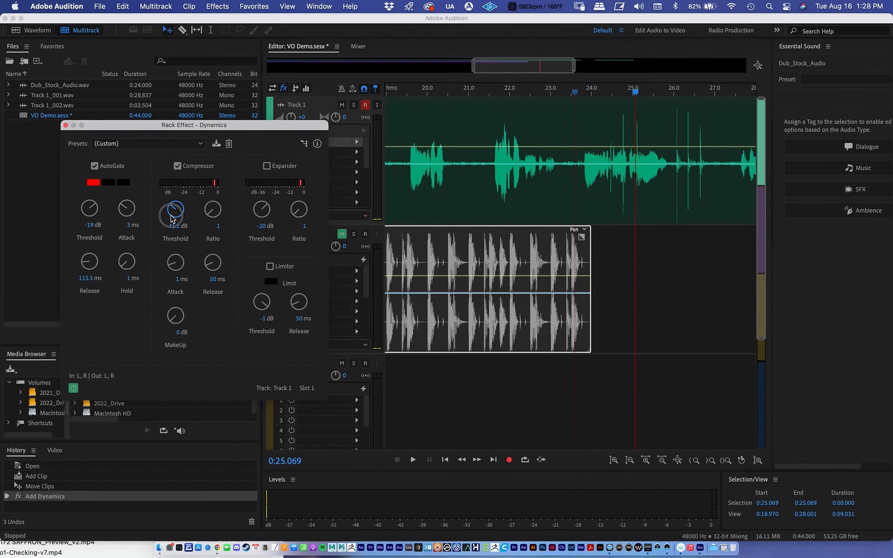
mouse_move(603, 88)
left_mouse_down()
mouse_move(576, 83)
mouse_move(568, 92)
mouse_move(593, 89)
left_mouse_up()
left_click_drag(175, 209, 183, 52)
mouse_move(554, 95)
left_mouse_down()
mouse_move(569, 88)
mouse_move(560, 94)
left_mouse_up()
key("space")
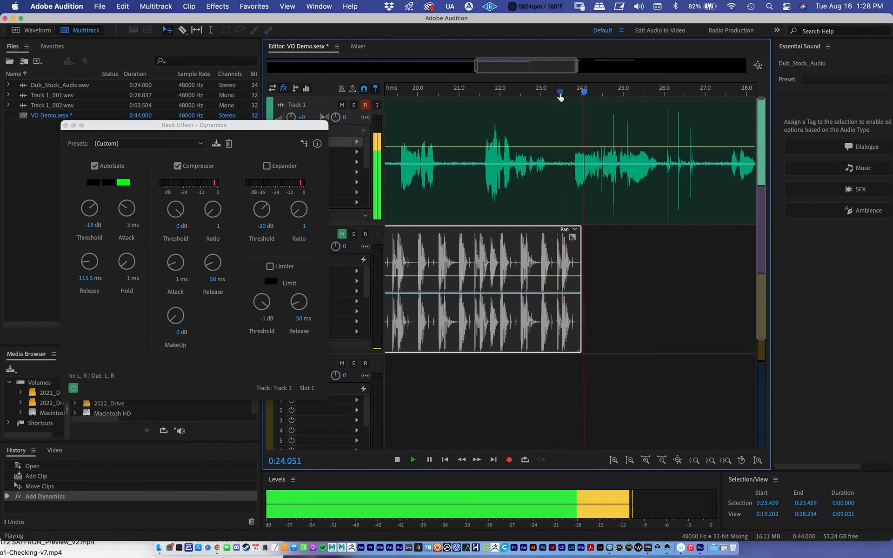
key("space")
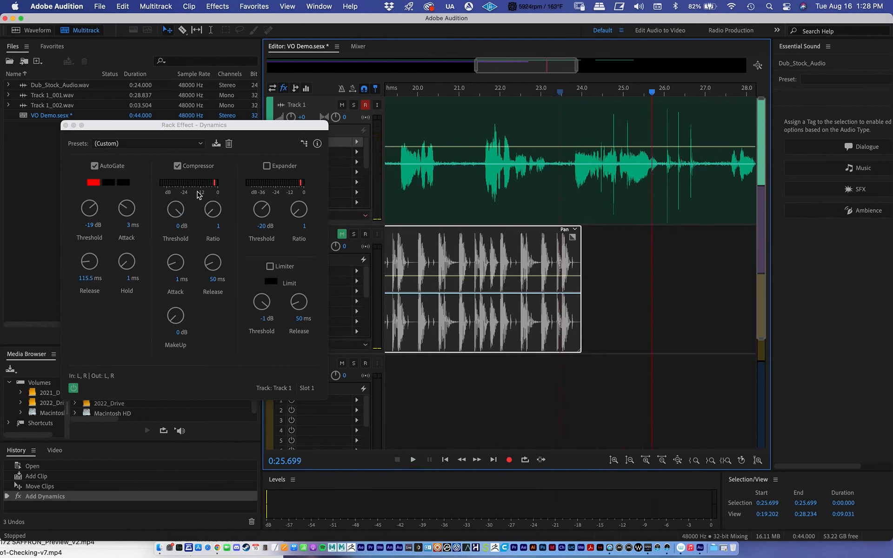
Set the Compressor threshold to about -18.5 dB with a ratio of about 3.7, and play the phrase from about 0:23.5
left_click_drag(177, 209, 178, 255)
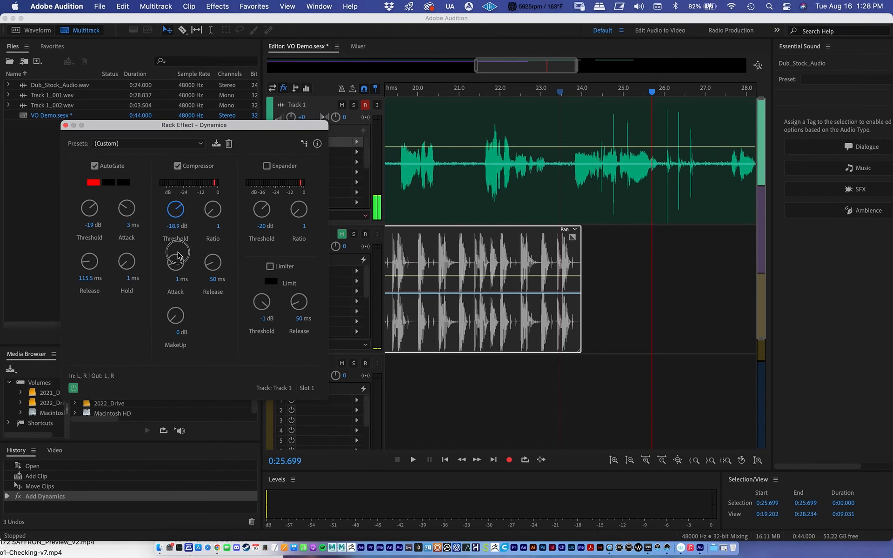
left_click_drag(213, 209, 213, 156)
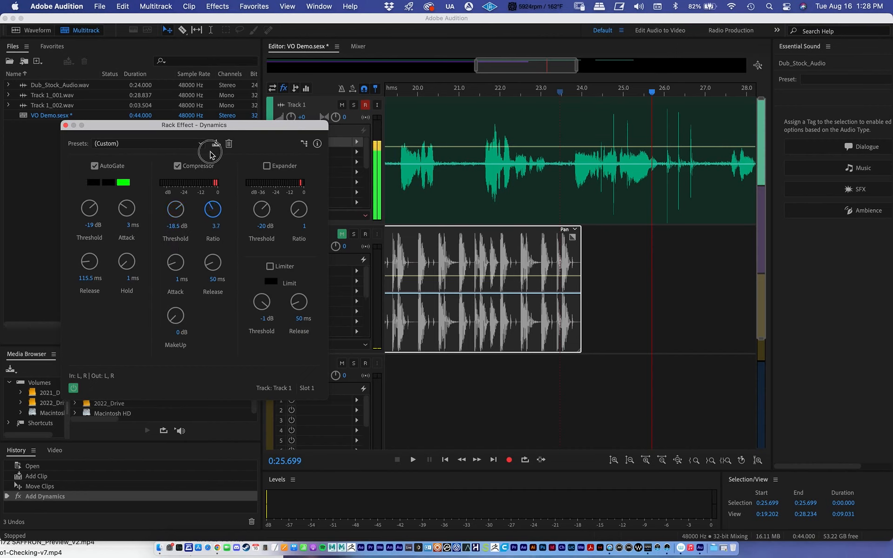
left_click(561, 93)
key("space")
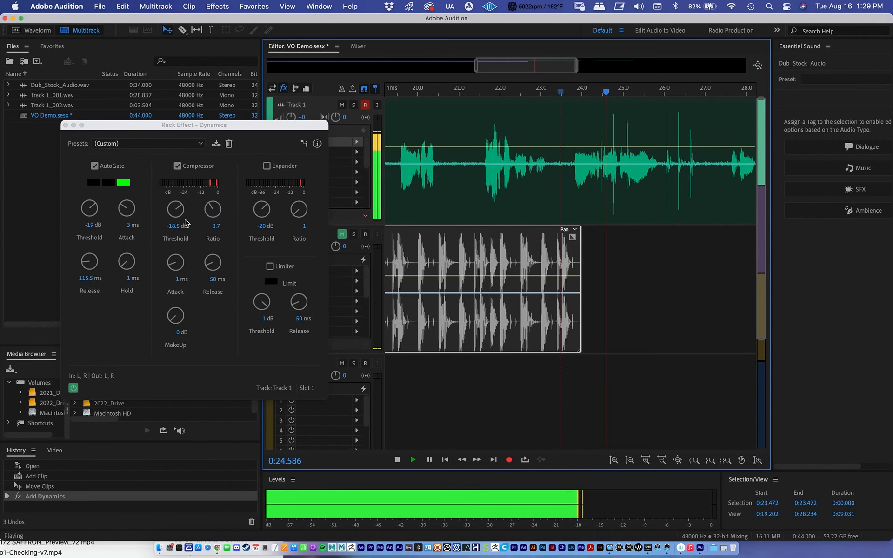
key("space")
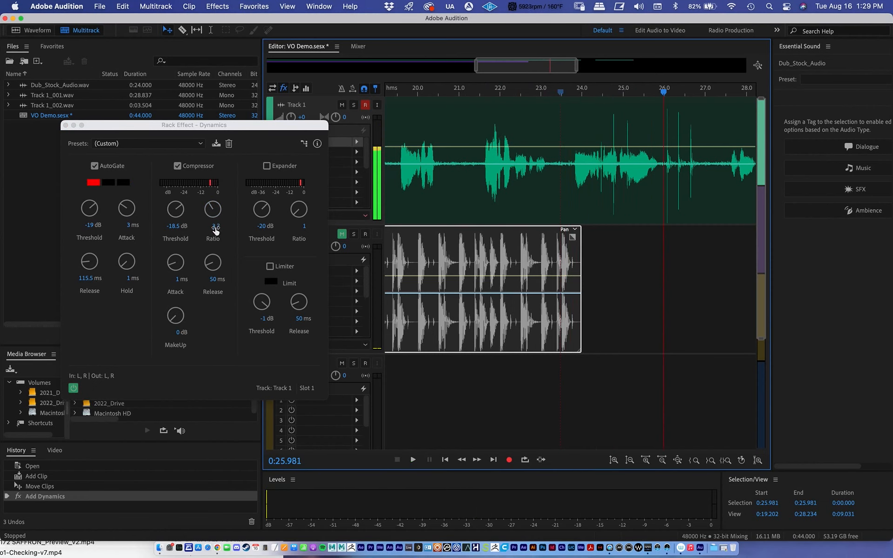
Set the Compressor ratio to 2
left_click(214, 226)
type("2")
key("Return")
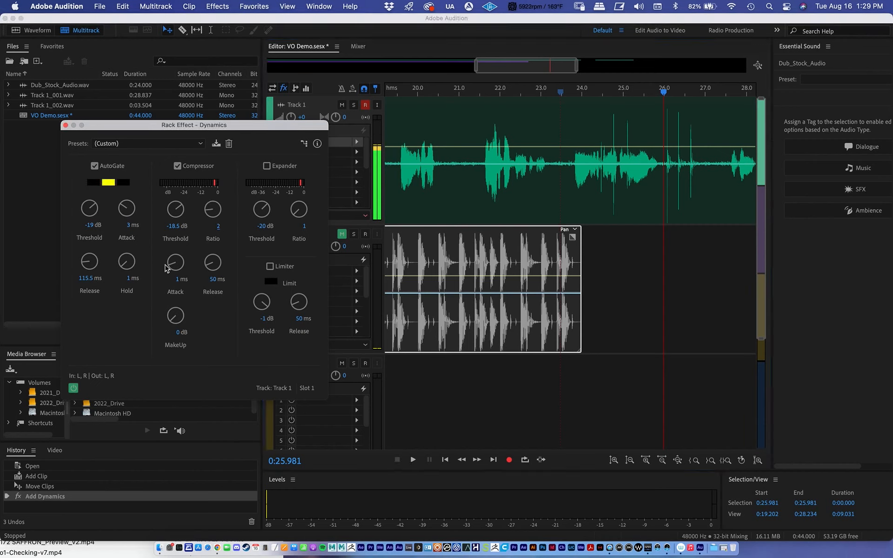
Set the Compressor ratio to 4 and play the start of the phrase from about 0:23.5
left_click(219, 228)
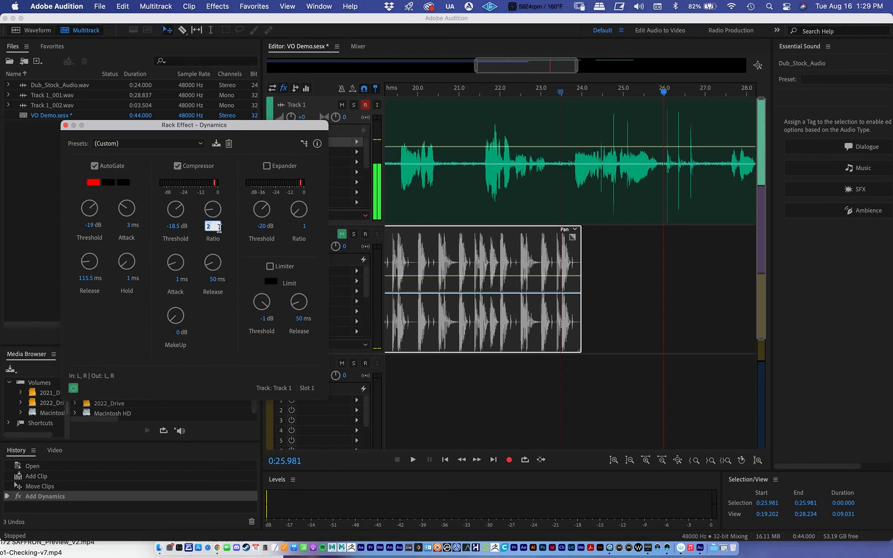
type("4")
key("Return")
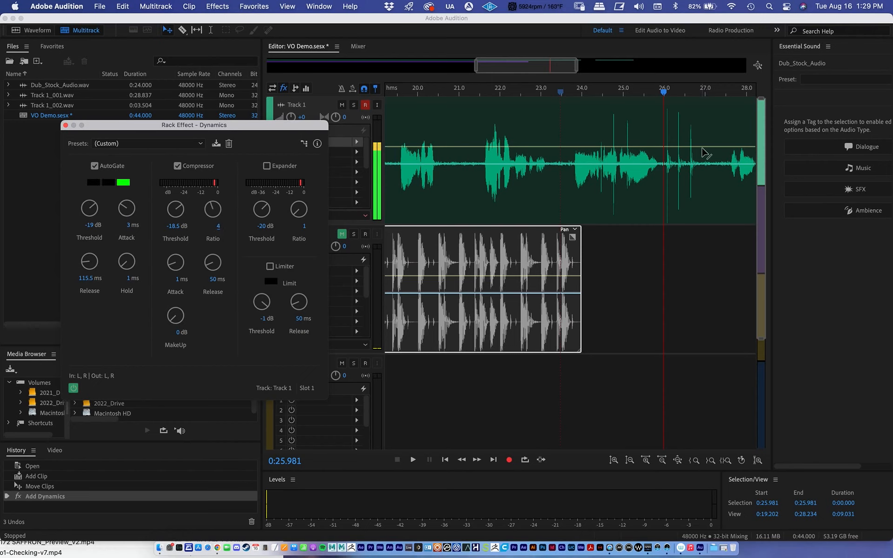
left_click(561, 90)
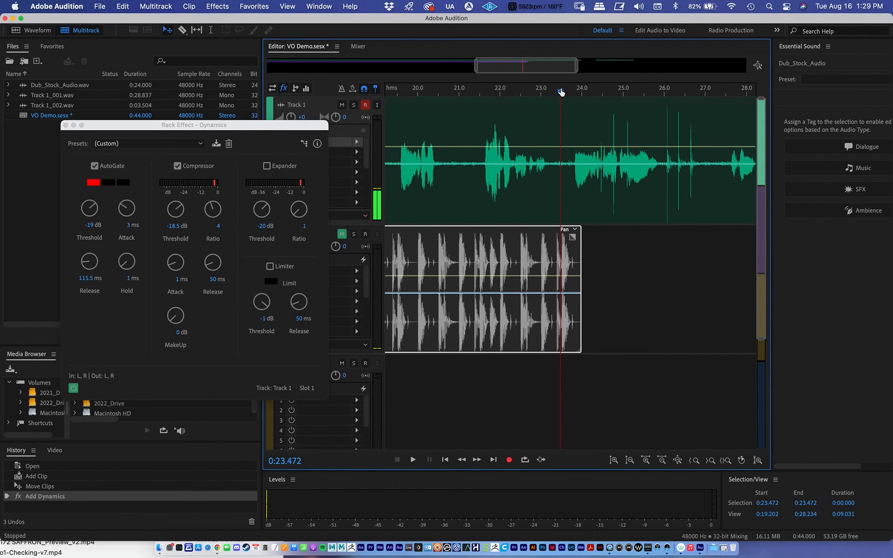
key("space")
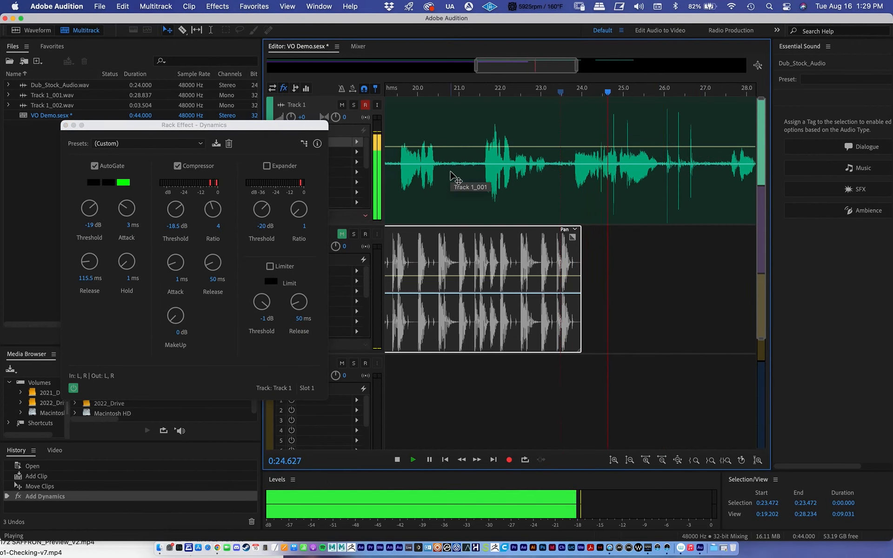
key("space")
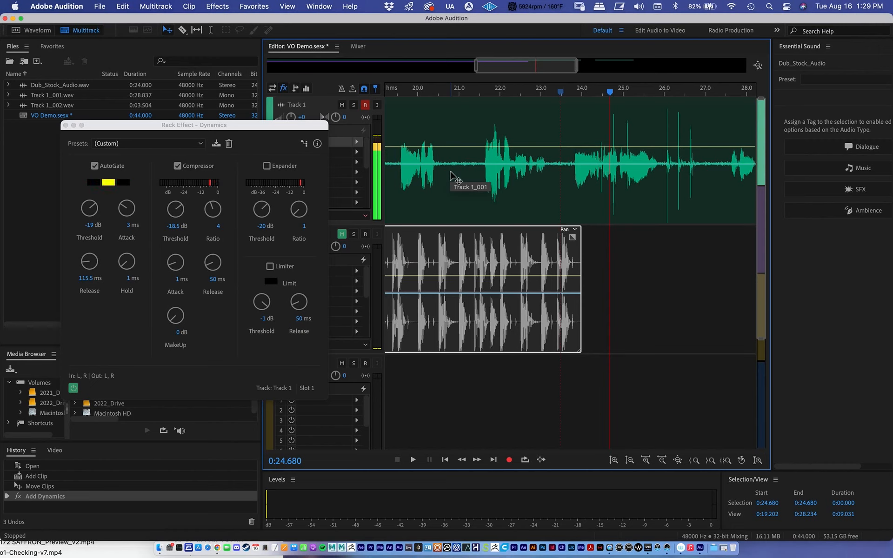
Play the whole phrase from about 0:23.6 with the 4:1 compression, and return the playhead to its start
left_click(567, 92)
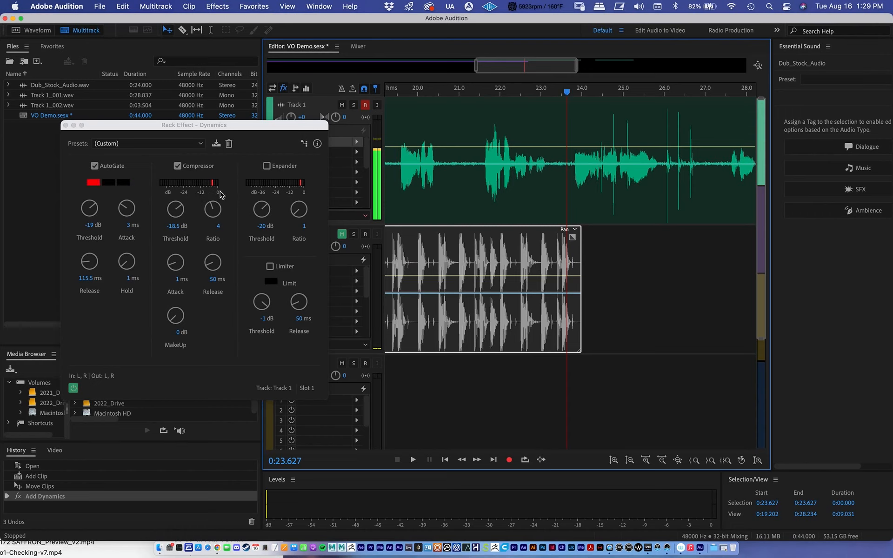
key("space")
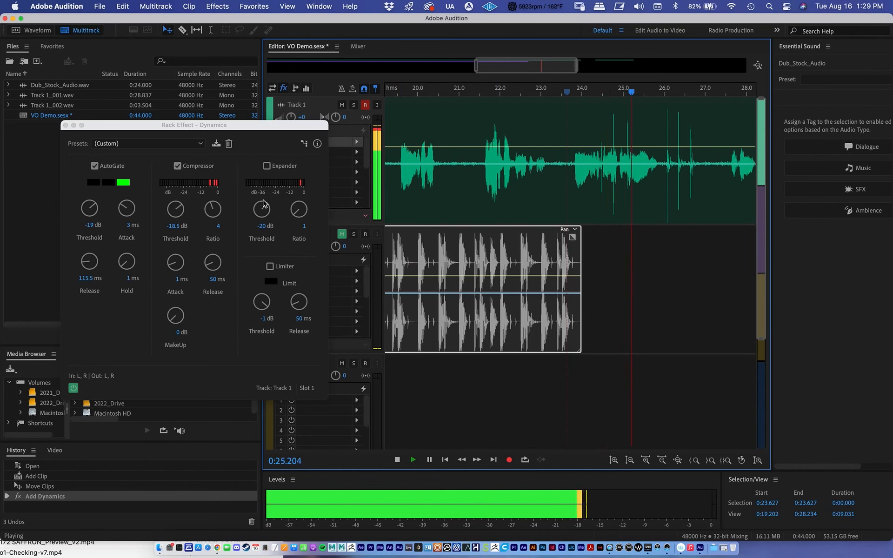
key("space")
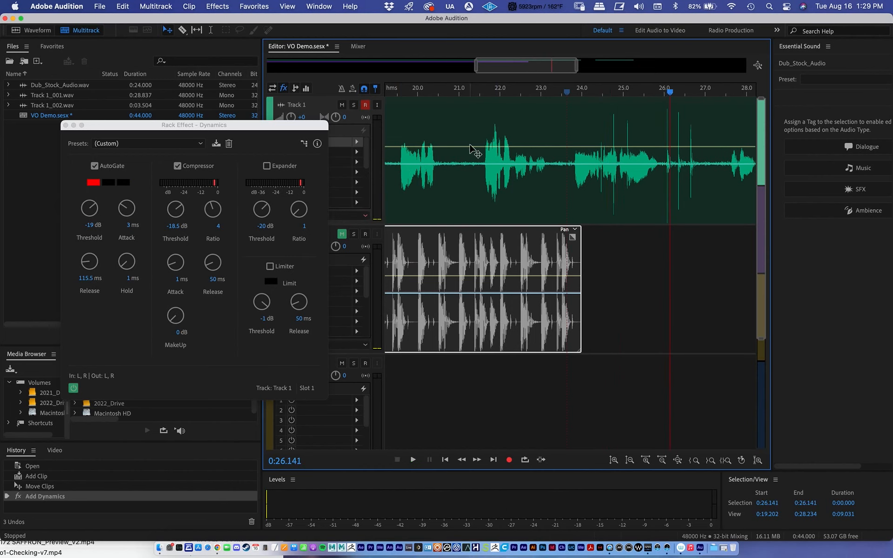
left_click(567, 93)
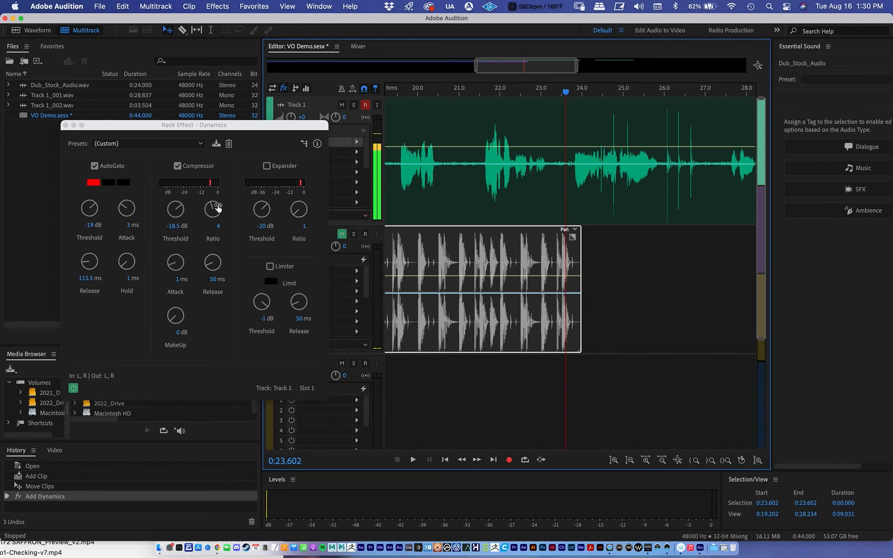
Reduce the Compressor ratio to 2 and play the phrase twice, from about 0:23.6 and from slightly earlier
left_click(175, 319)
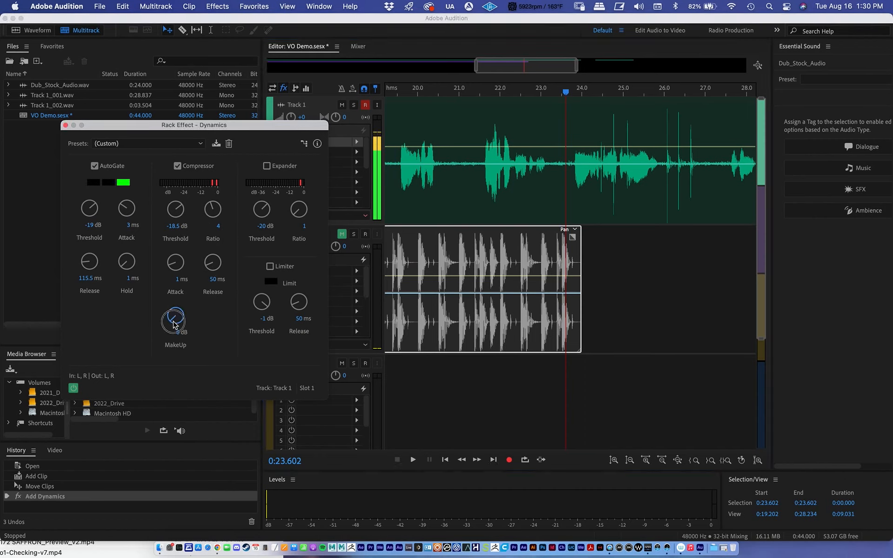
left_click(216, 228)
type("2")
key("Return")
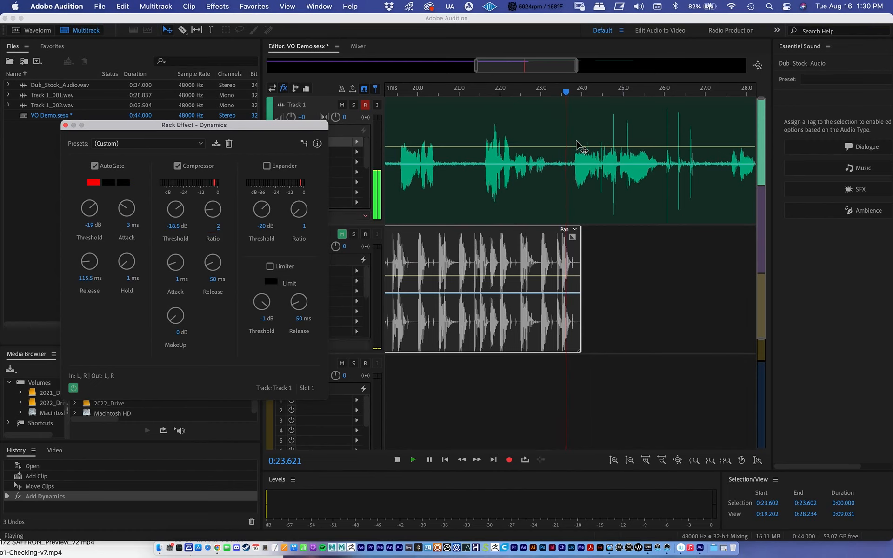
key("space")
key("space")
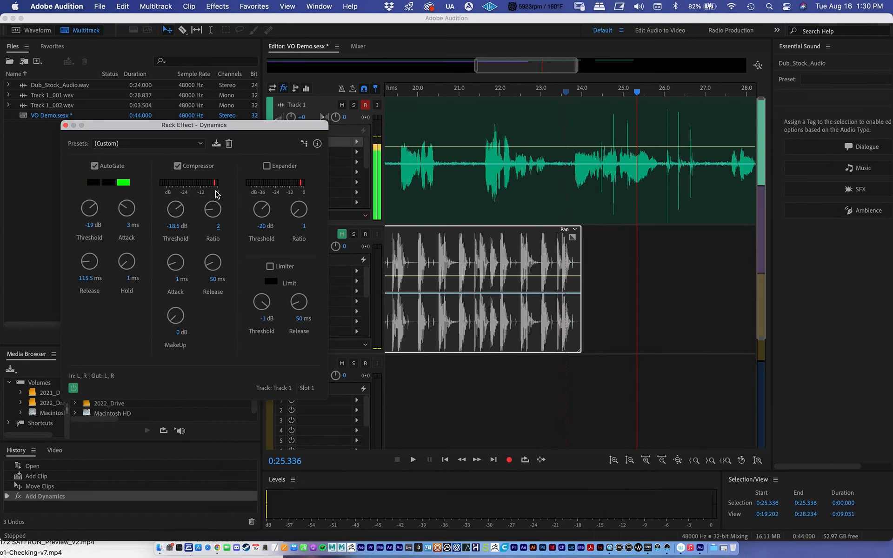
left_click(560, 93)
key("space")
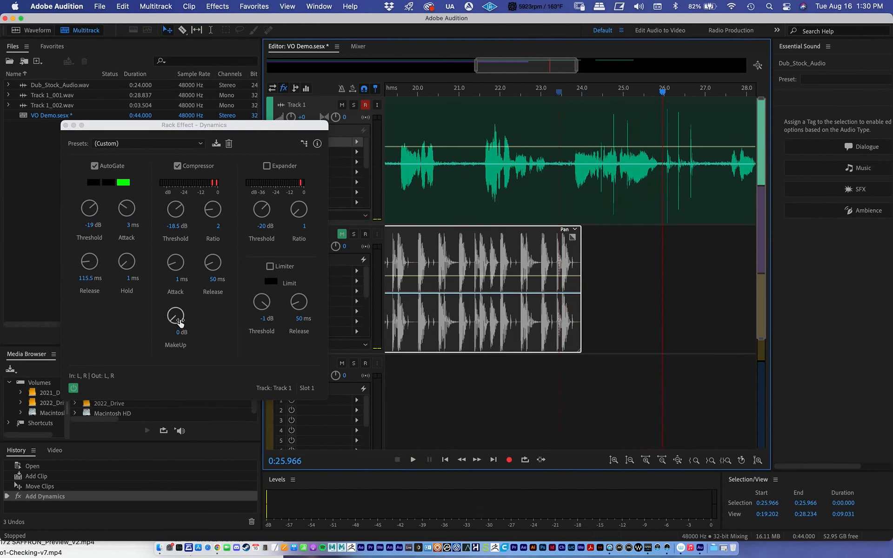
Set the Compressor MakeUp gain to 3 dB
left_click_drag(175, 321, 172, 302)
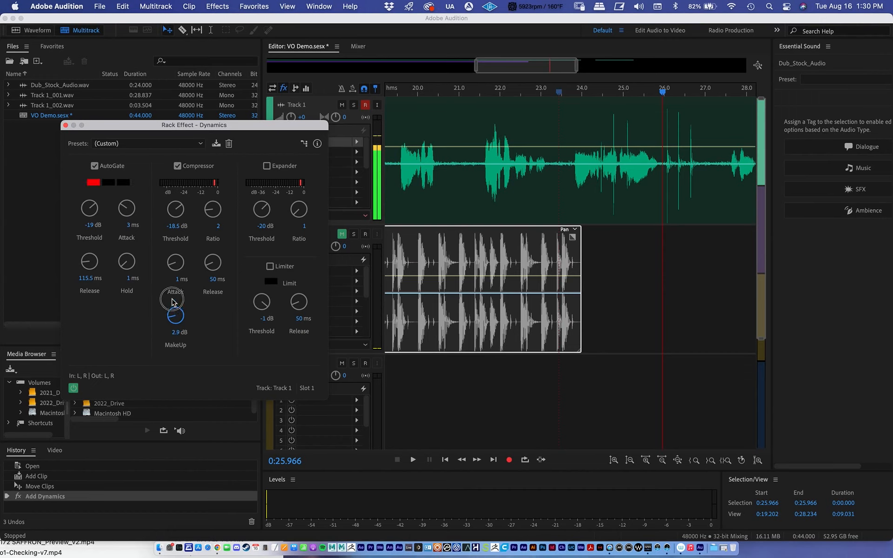
left_click(175, 332)
type("3")
key("Return")
Play the compressed voice from about 0:21.4 through the sharp peaks after the phrase
left_click(561, 88)
left_click_drag(497, 88, 477, 93)
key("space")
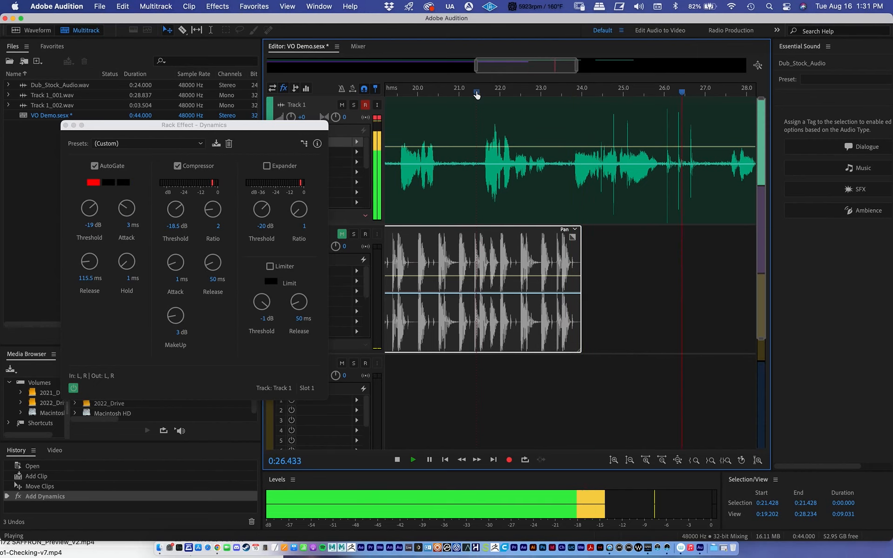
key("space")
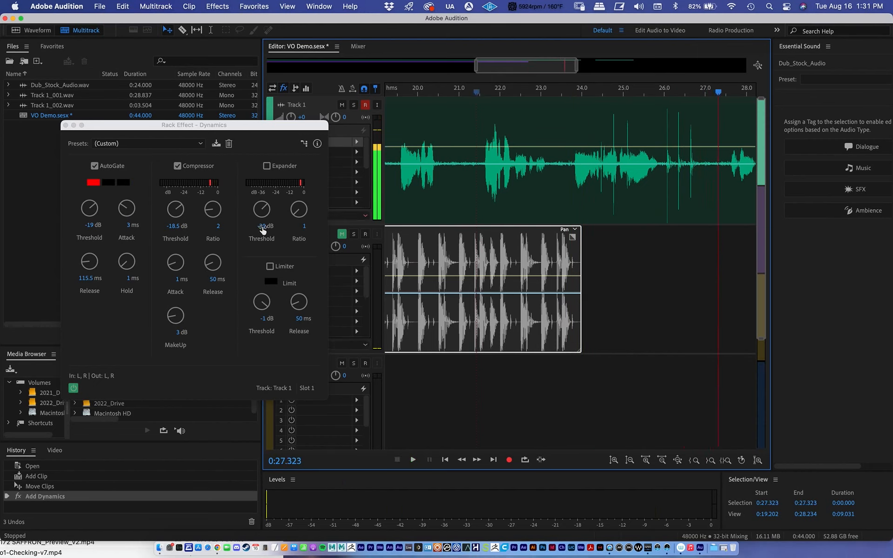
Compare the sharp peaks from about 0:25.9 by playing them with the Compressor turned off and with it back on
left_click(177, 166)
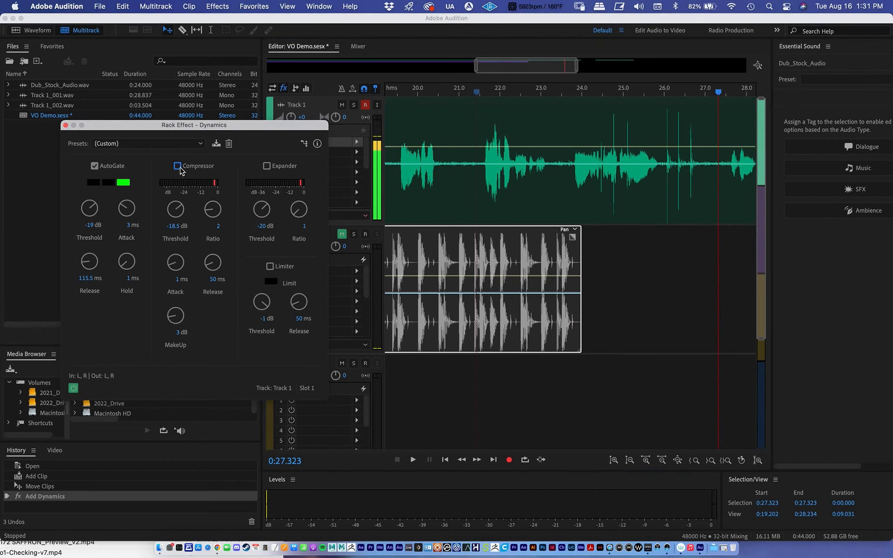
left_click(660, 93)
key("space")
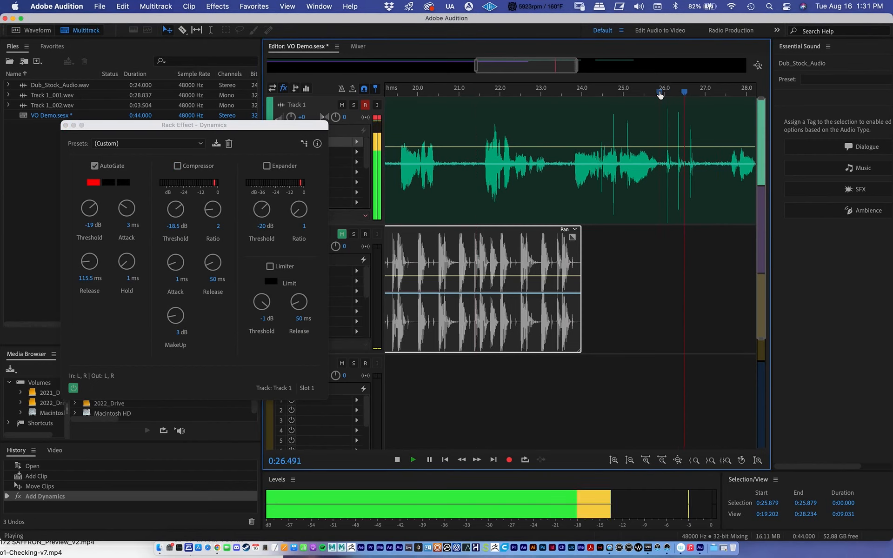
key("space")
left_click(178, 165)
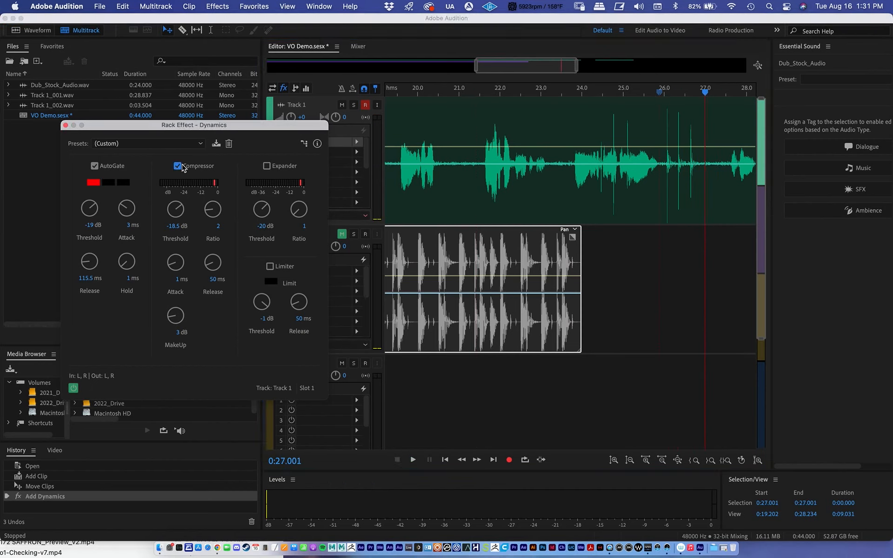
left_click(662, 92)
key("space")
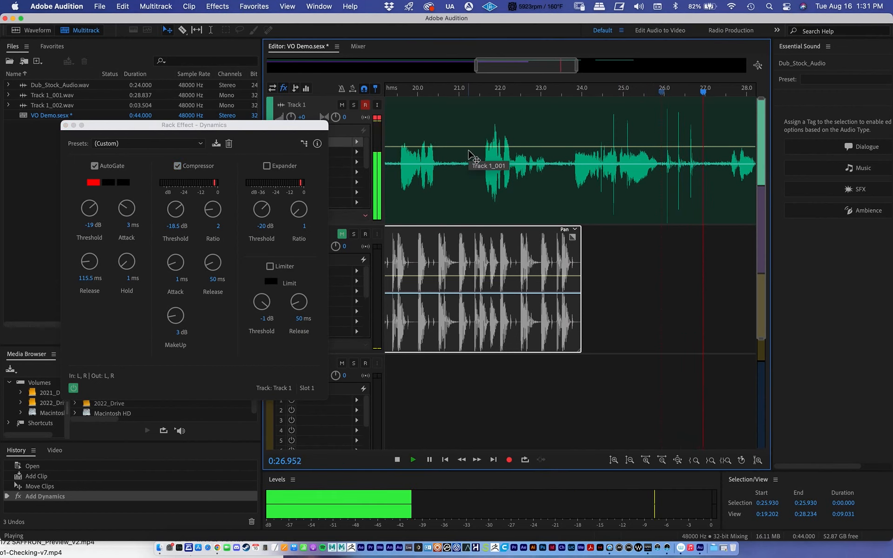
Stop playback, place the playhead at about 0:23.4, and turn off the Compressor and AutoGate in Track 1's Dynamics effect
key("space")
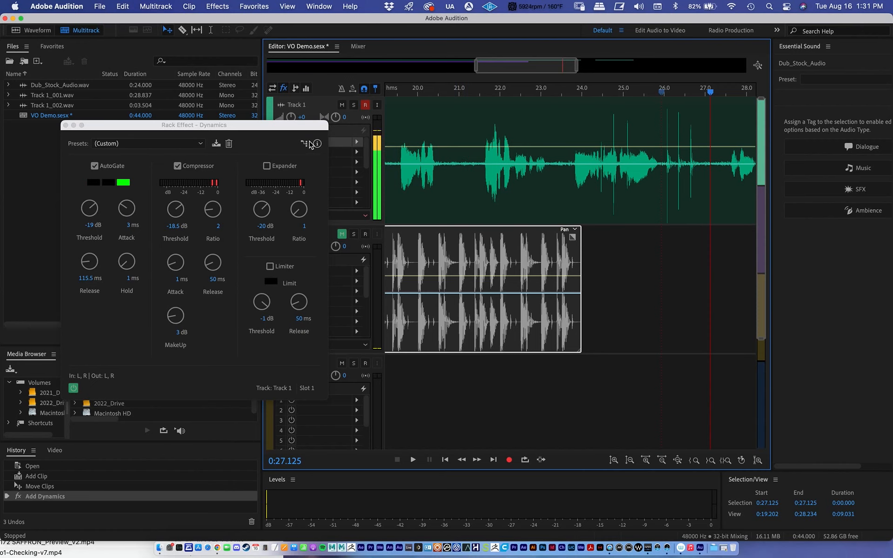
left_click(616, 93)
left_click(559, 93)
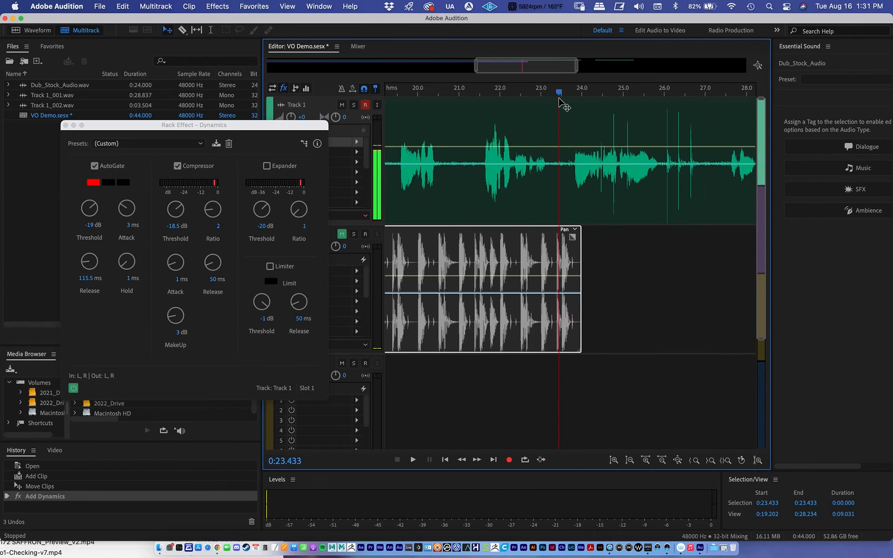
left_click(180, 166)
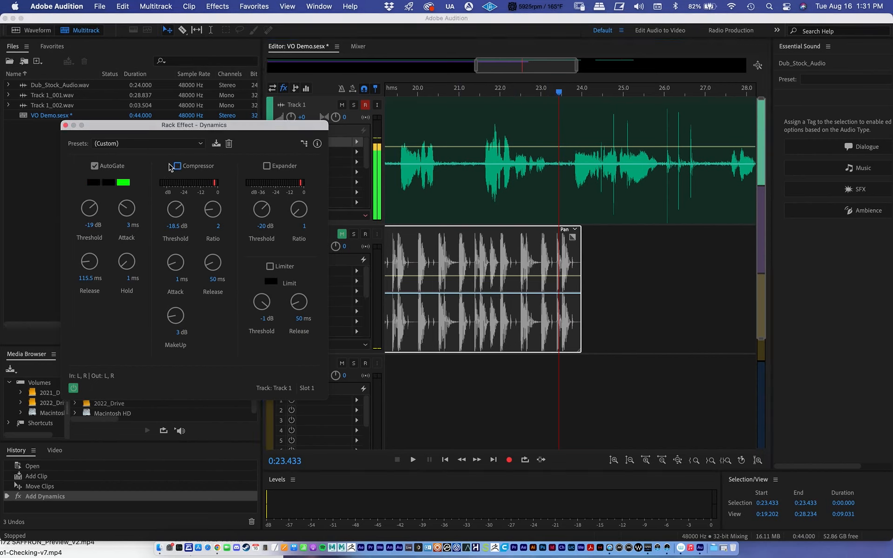
left_click(95, 167)
left_click_drag(159, 125, 110, 234)
Toggle the Dynamics effect off and on, re-enable its Compressor and AutoGate, and close its window
left_click(292, 142)
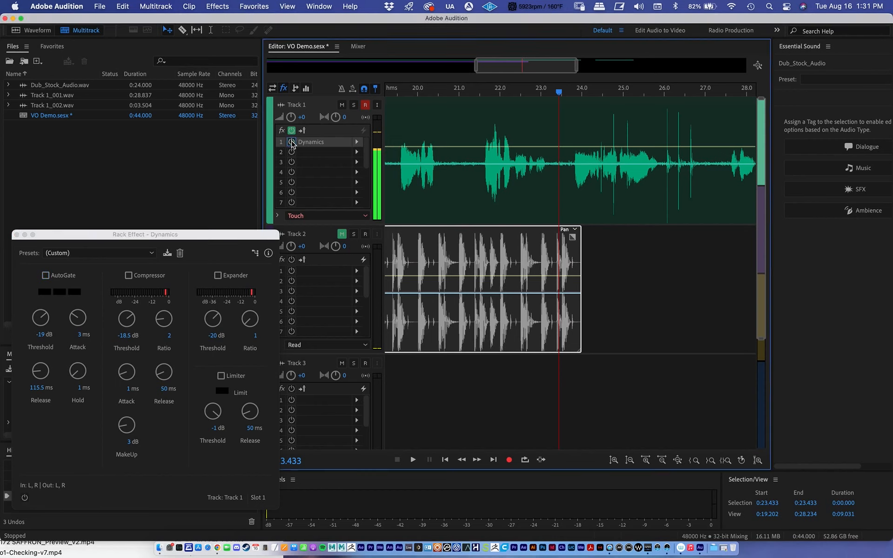
left_click(292, 142)
left_click(129, 275)
left_click(46, 275)
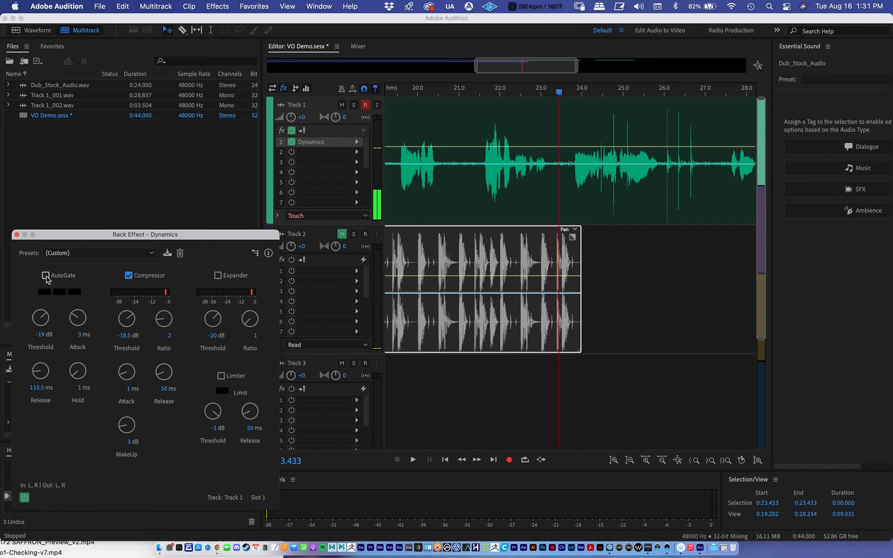
left_click(17, 234)
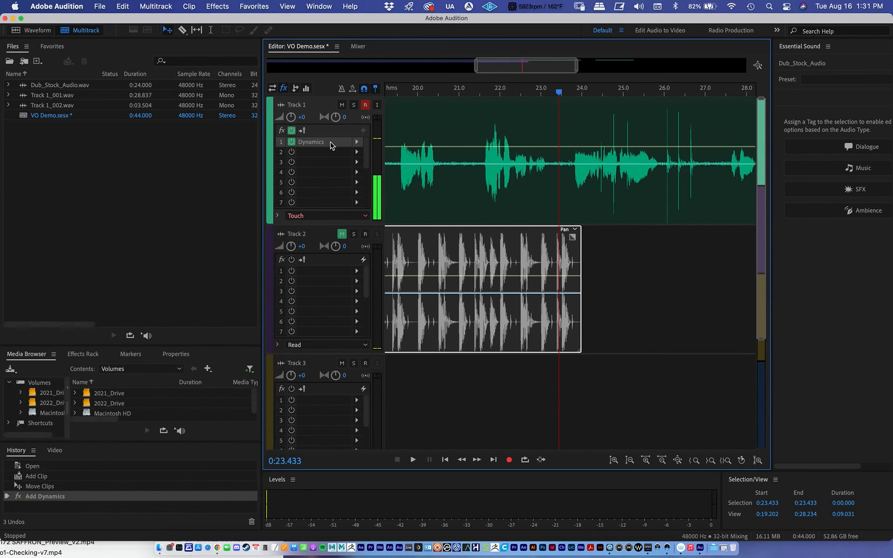
Compare the Track 1 voice by playing from about 0:21.0 with Dynamics bypassed and from about 0:20.8 with it on
left_click(292, 142)
left_click_drag(554, 96, 461, 93)
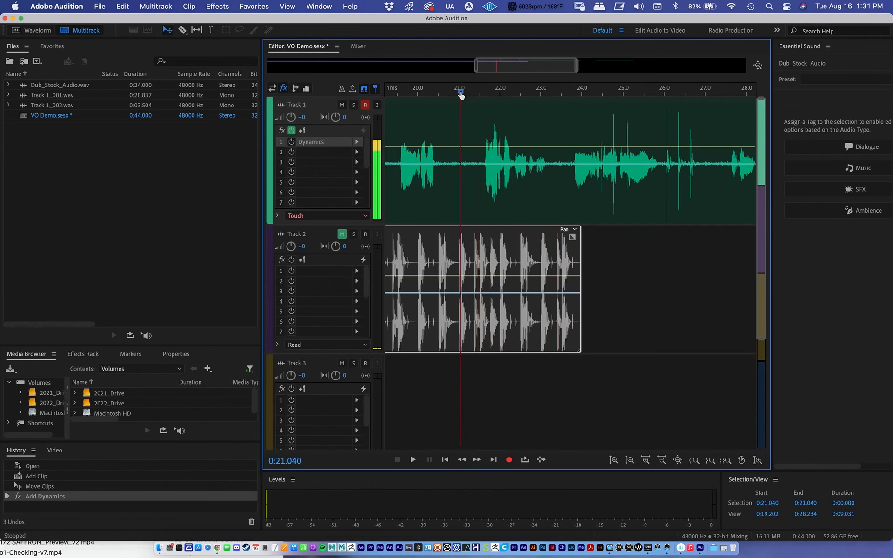
key("space")
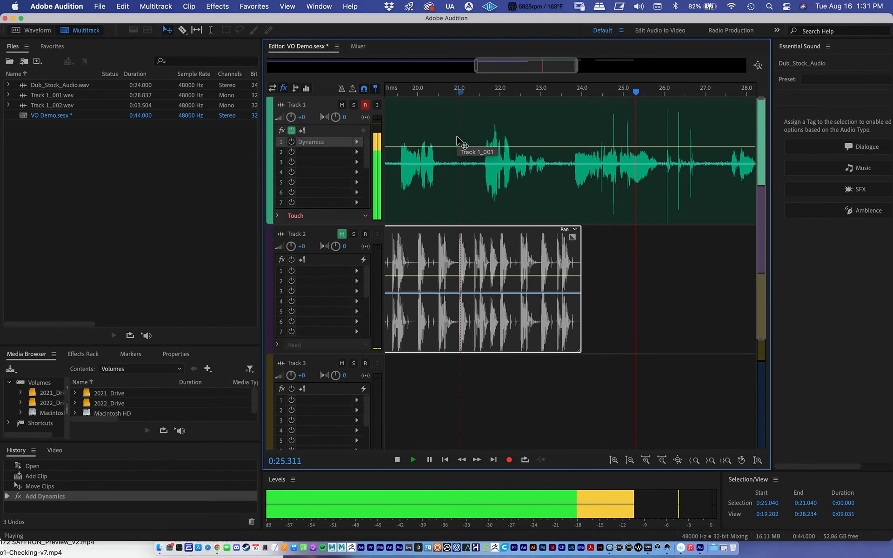
key("space")
left_click(453, 93)
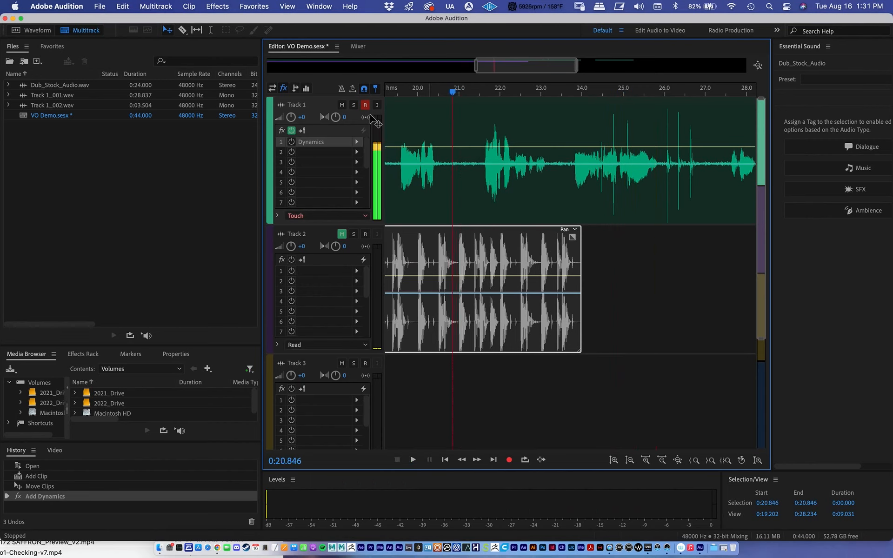
left_click(292, 142)
key("space")
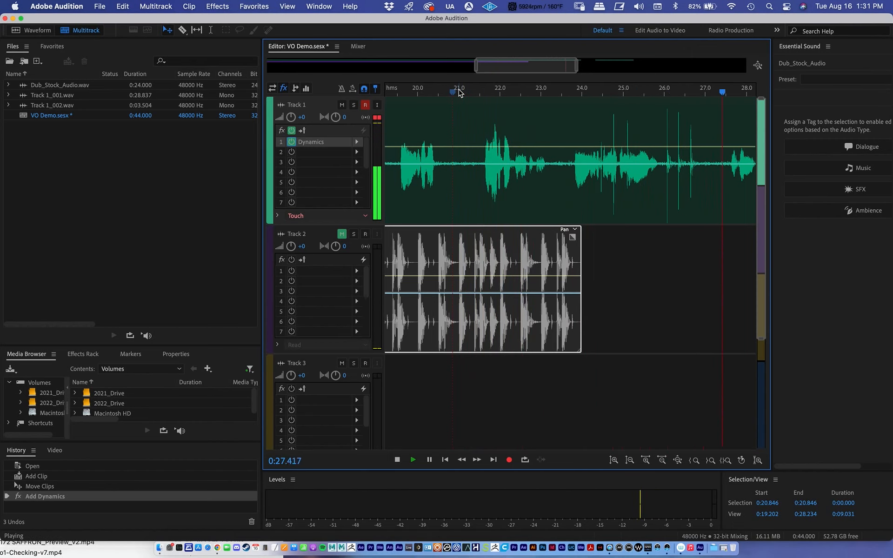
key("space")
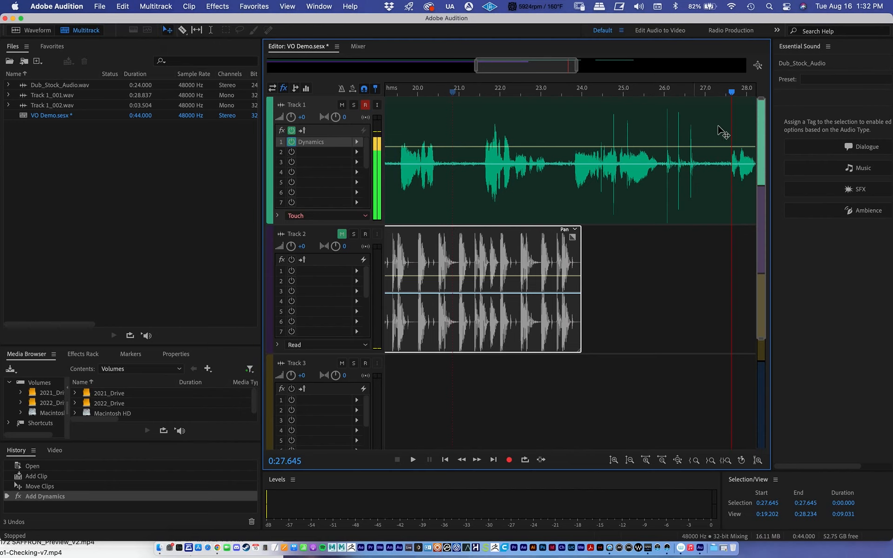
Cut the Track 1 voice clip at about 0:25.9 and 0:27.3 with the Razor and delete the section containing the sharp peaks
left_click(182, 30)
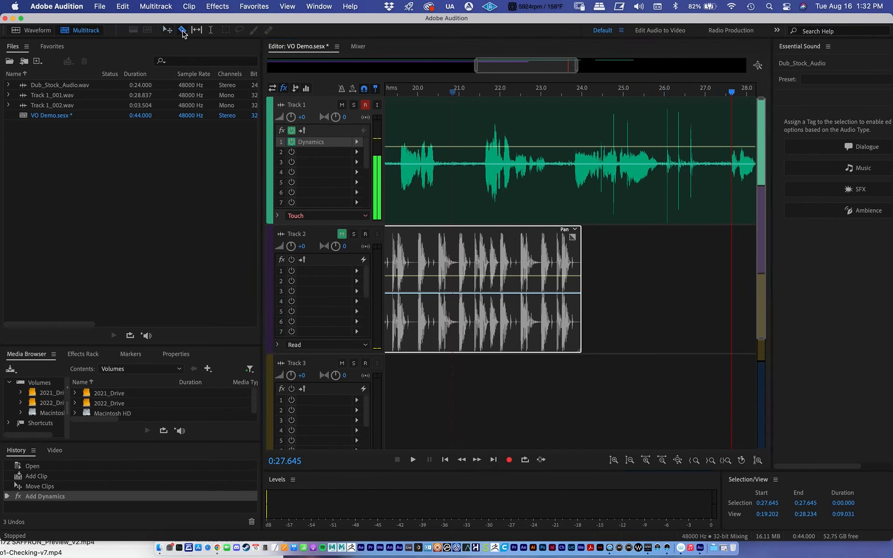
left_click(661, 124)
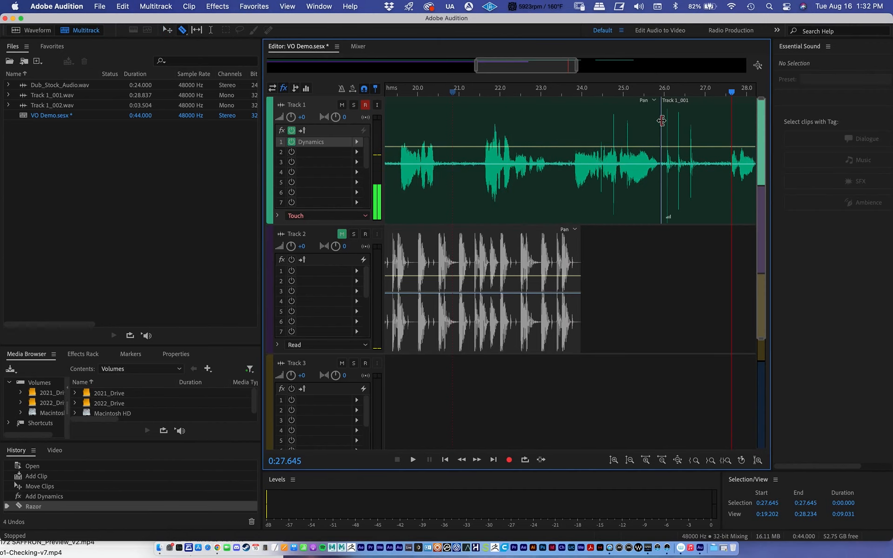
left_click(718, 121)
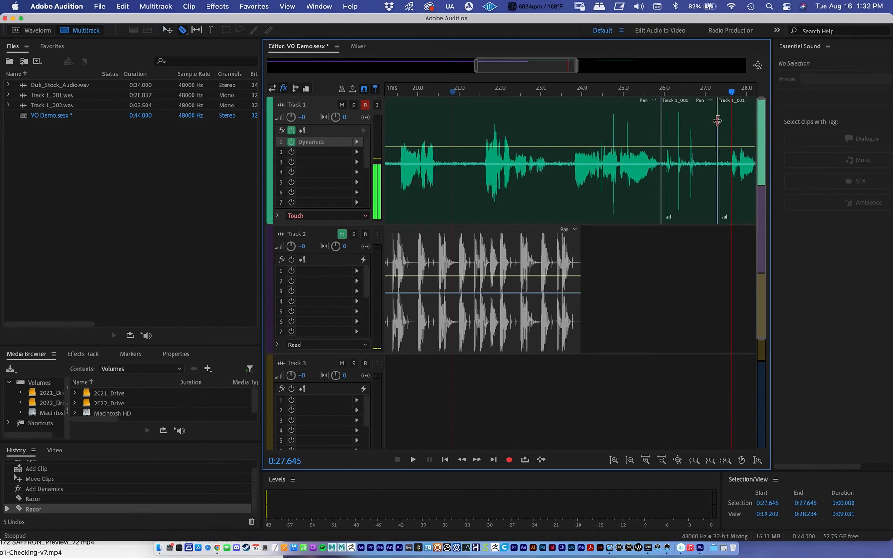
left_click(168, 32)
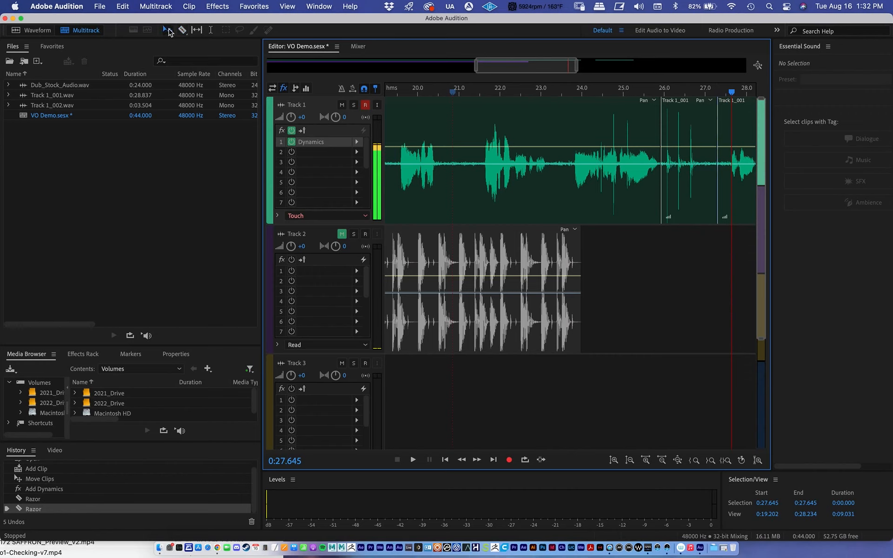
left_click(696, 127)
key("Delete")
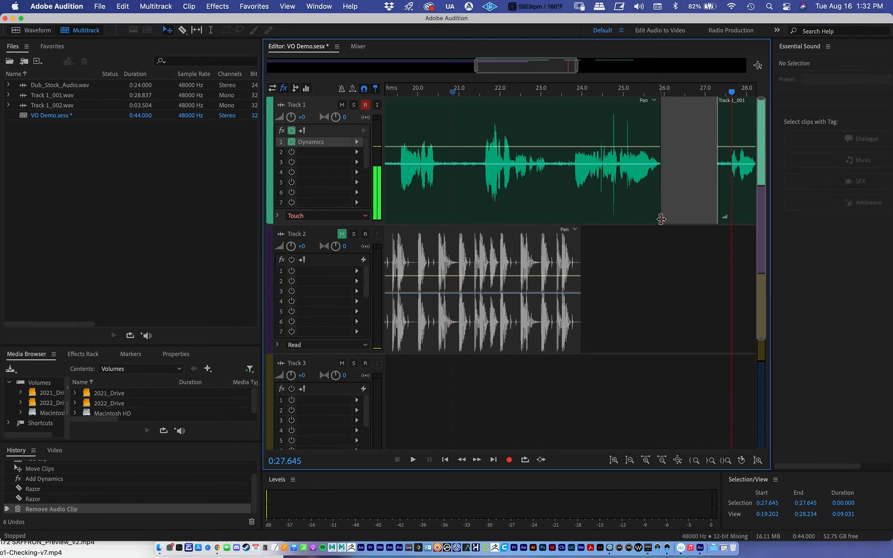
Try trimming the end of the first Track 1 clip back to about 0:23.8, and undo the trim
left_click_drag(661, 219, 576, 212)
key("super+z")
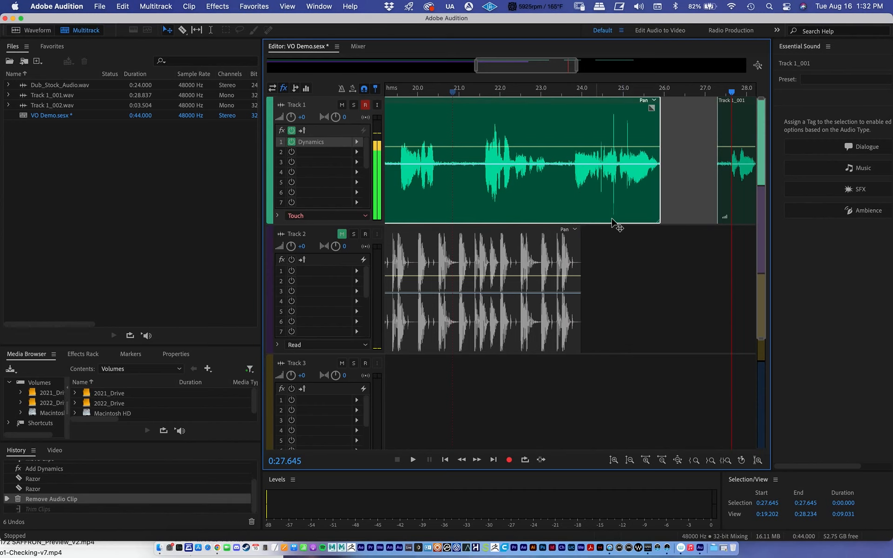
left_click(662, 208)
left_click(661, 208)
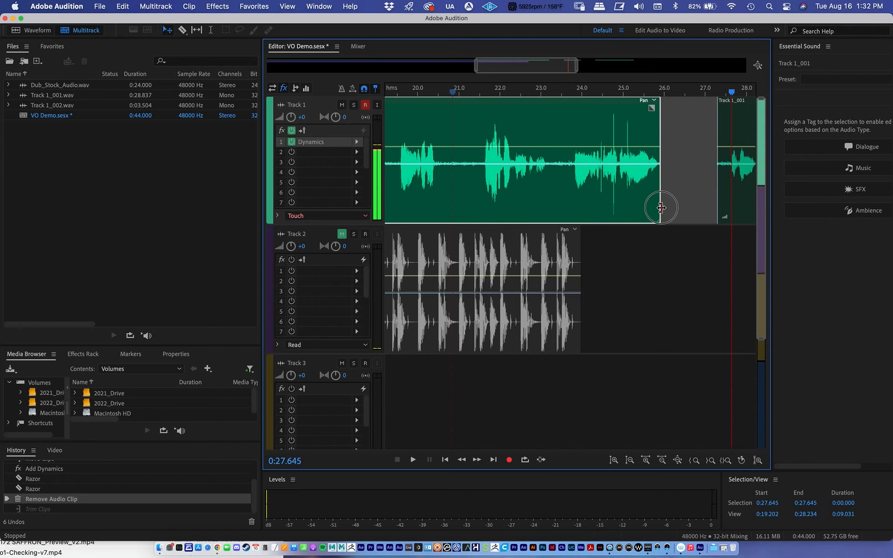
Trim the start of the short Track 1 clip after the gap to about 0:27.4 and add a fade-in and fade-out
left_click(718, 215)
left_click_drag(719, 215, 724, 214)
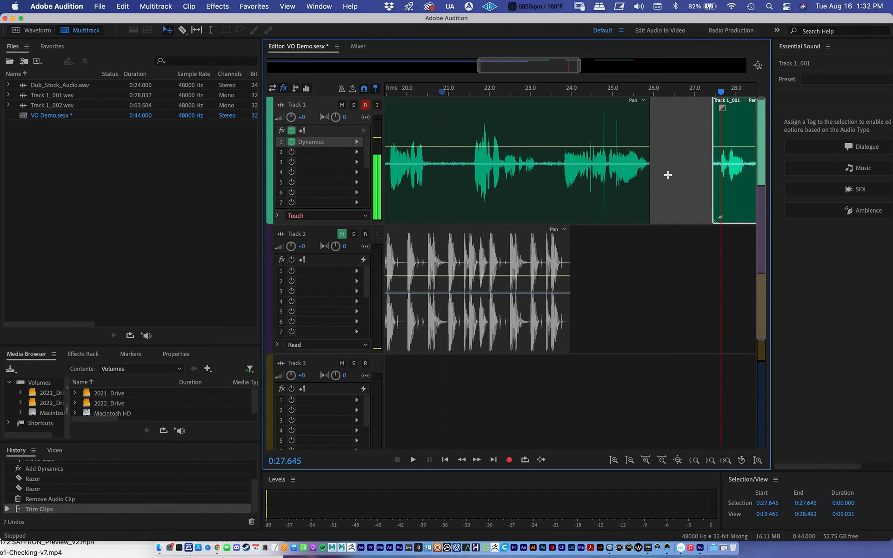
scroll(669, 175, "right", 2)
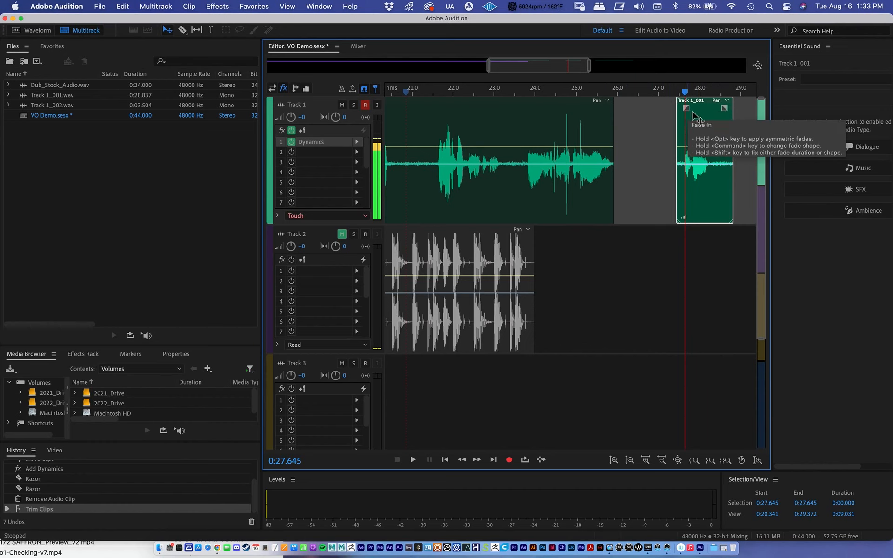
left_click_drag(687, 108, 698, 109)
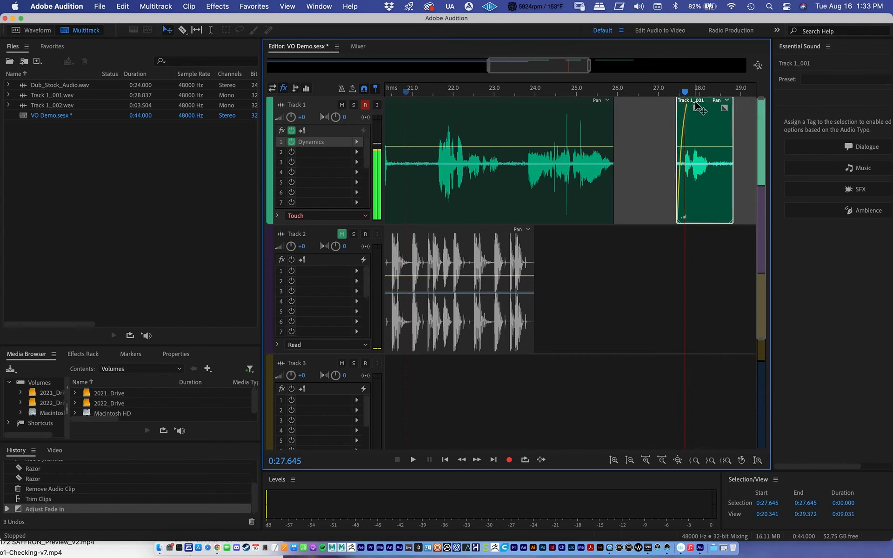
left_click(697, 107)
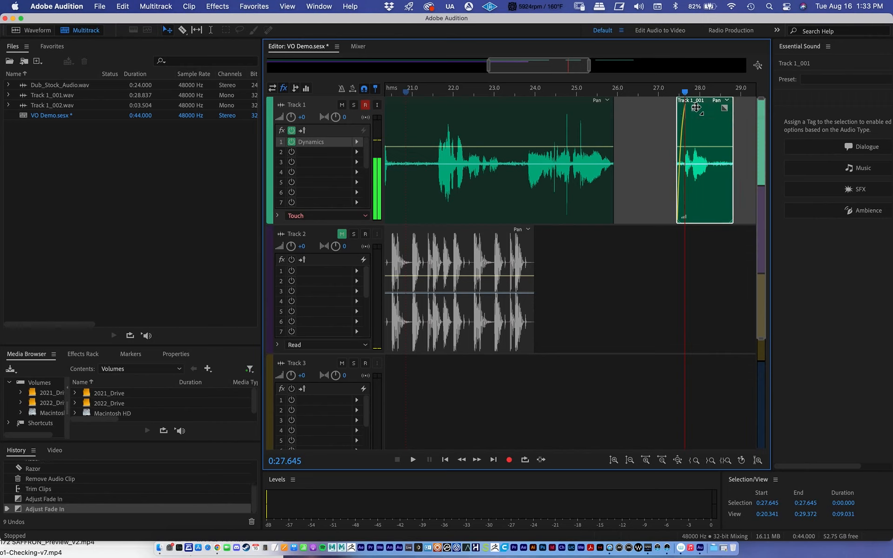
left_click_drag(724, 108, 672, 92)
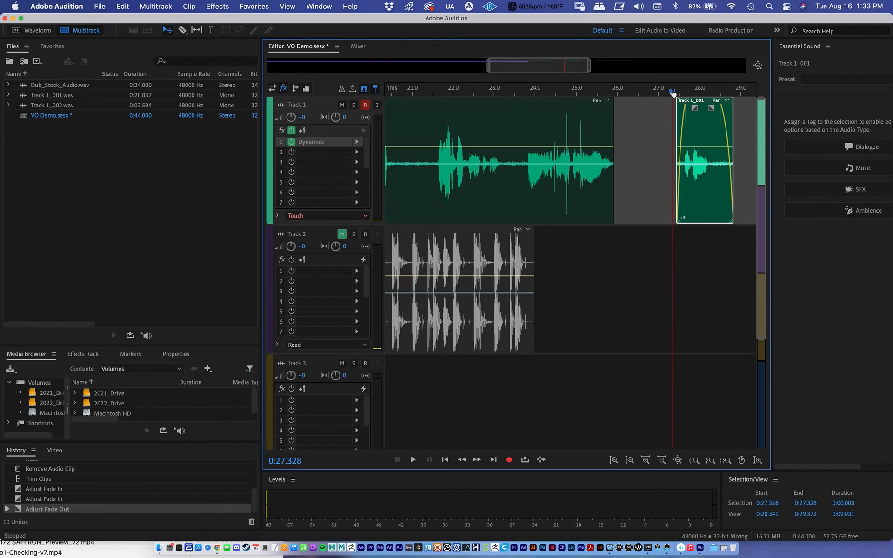
Extend the first Track 1 clip to about 0:26 with a fade-out from about 0:24, and play it with Dynamics bypassed
mouse_move(613, 213)
left_mouse_down()
mouse_move(623, 212)
mouse_move(617, 216)
left_mouse_up()
left_click_drag(609, 108, 523, 114)
left_click(292, 142)
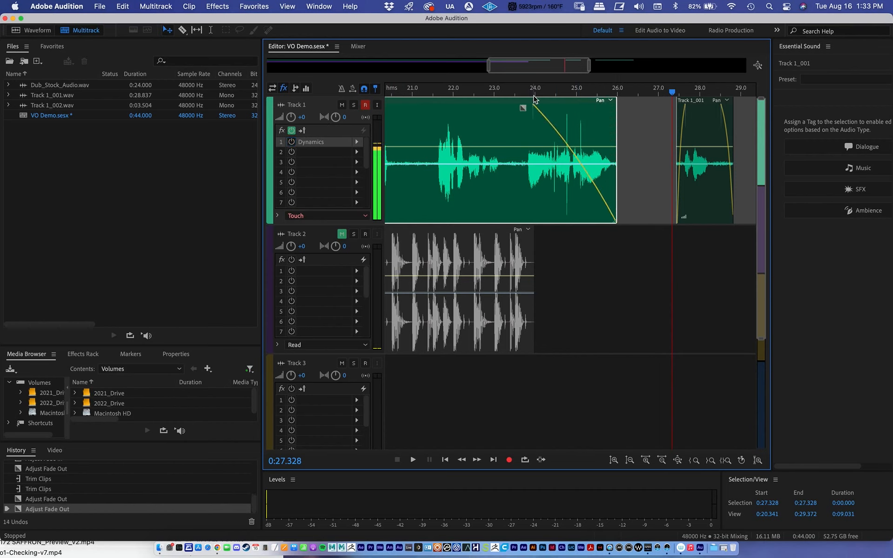
left_click(513, 92)
key("space")
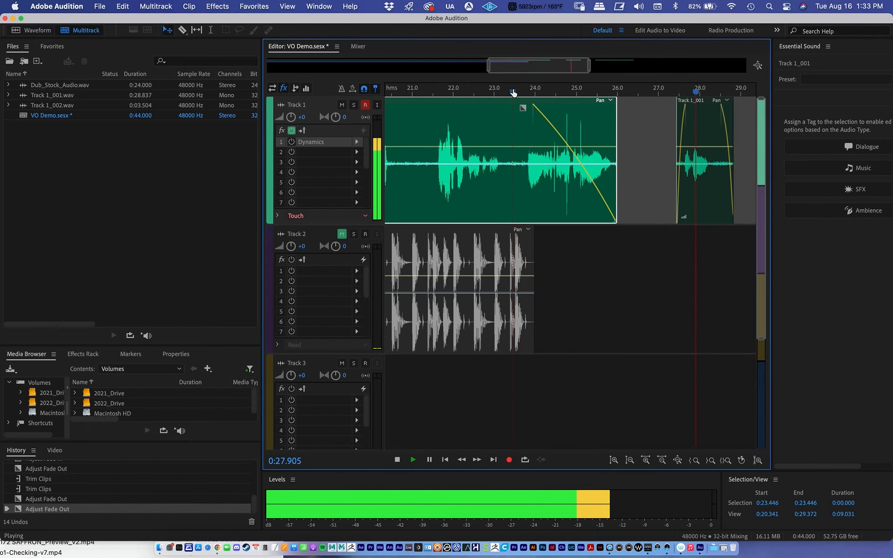
key("space")
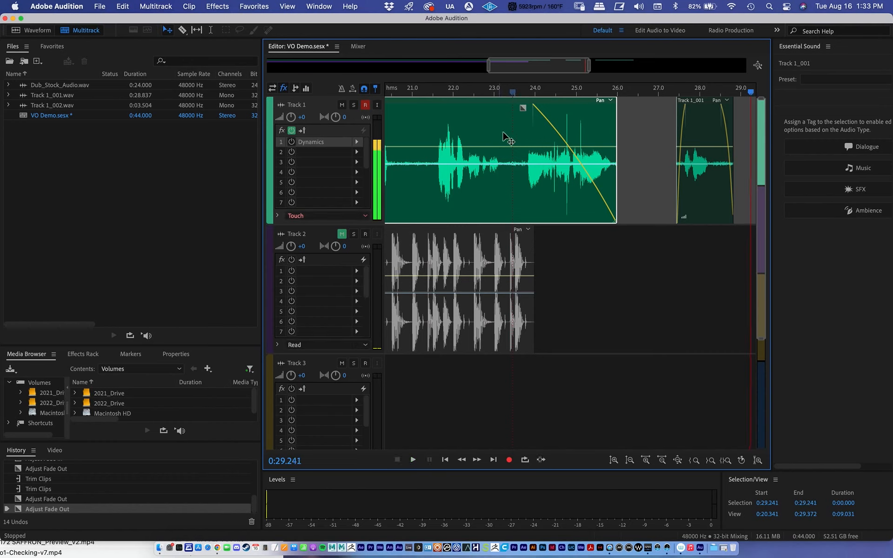
Shorten the first clip's fade-out to start at about 0:24.6 with a steeper curve, and turn Dynamics back on
left_click_drag(523, 108, 552, 135)
left_click(291, 141)
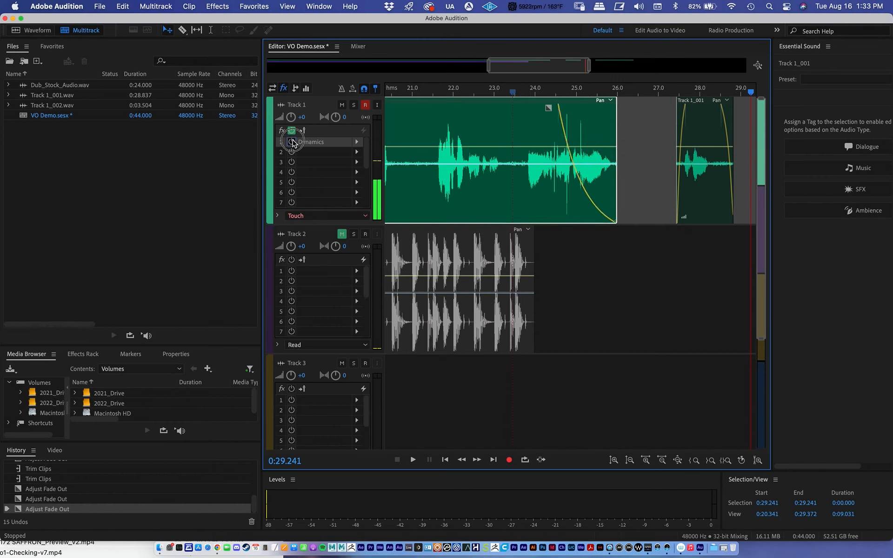
Unmute the music on Track 2
scroll(471, 298, "left", 3)
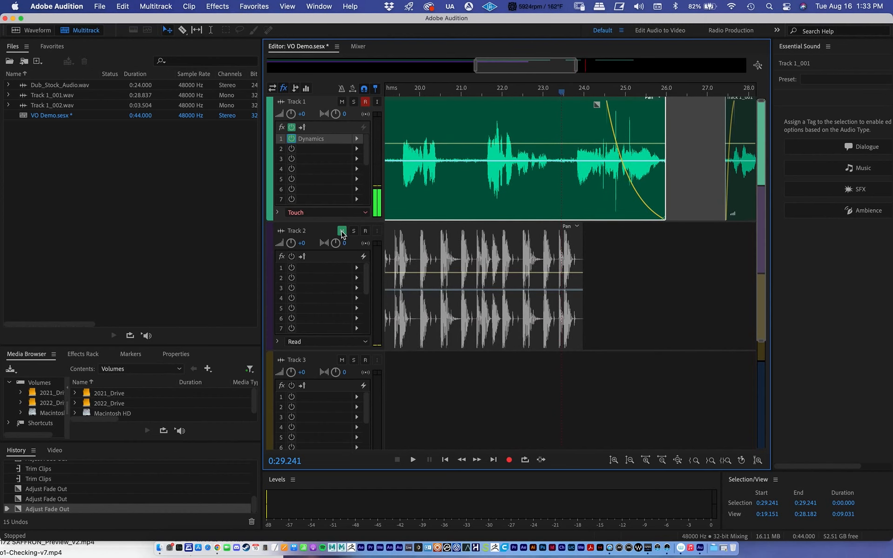
left_click(268, 284)
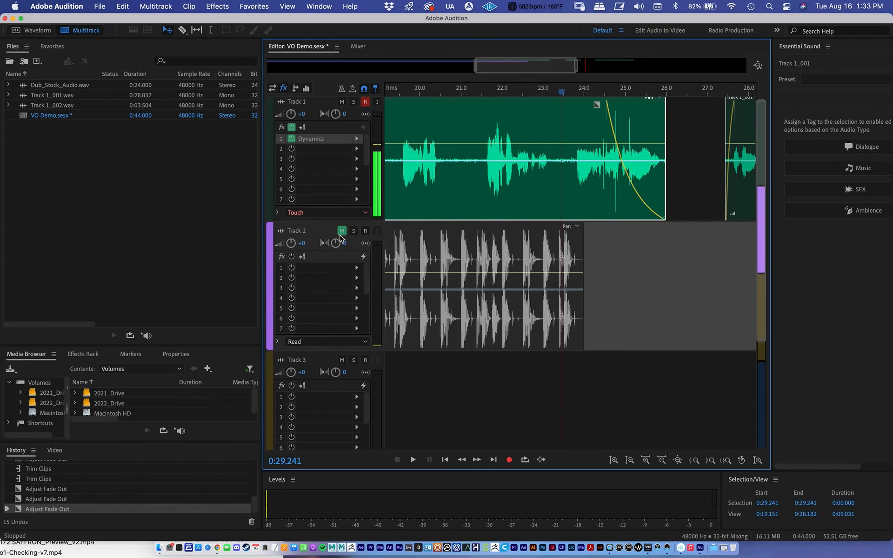
left_click(342, 231)
Add a curved fade-out to the Dub_Stock_Audio clip on Track 2, from about 0:22 to the clip's end
scroll(512, 310, "left", 1)
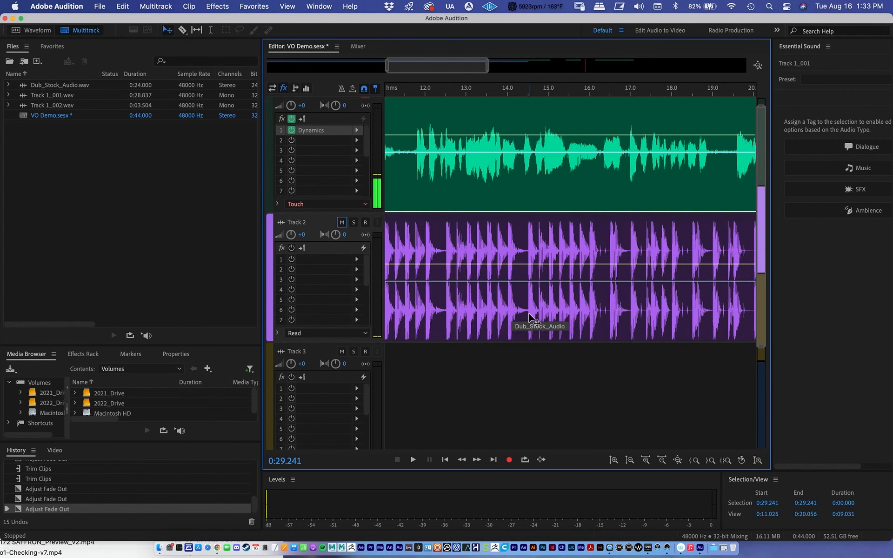
scroll(511, 305, "down", 3)
scroll(512, 303, "down", 4)
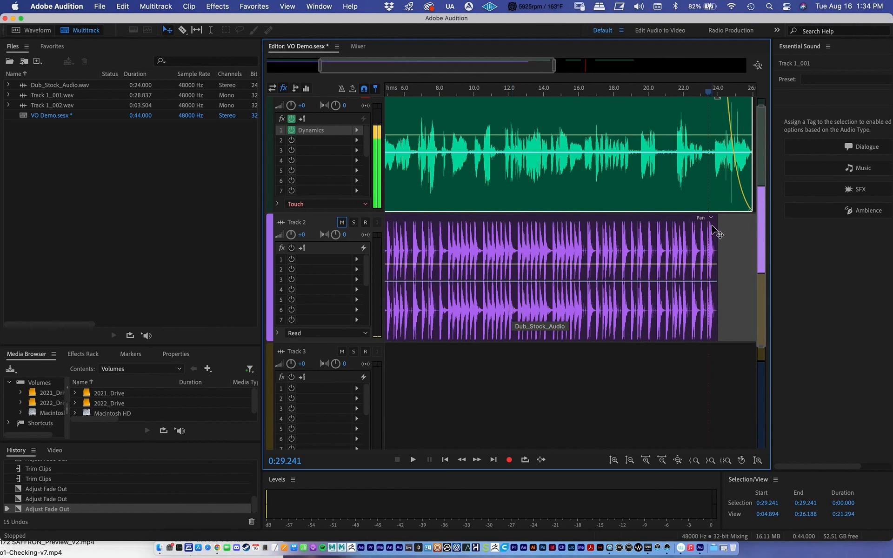
left_click(663, 236)
left_click(643, 204)
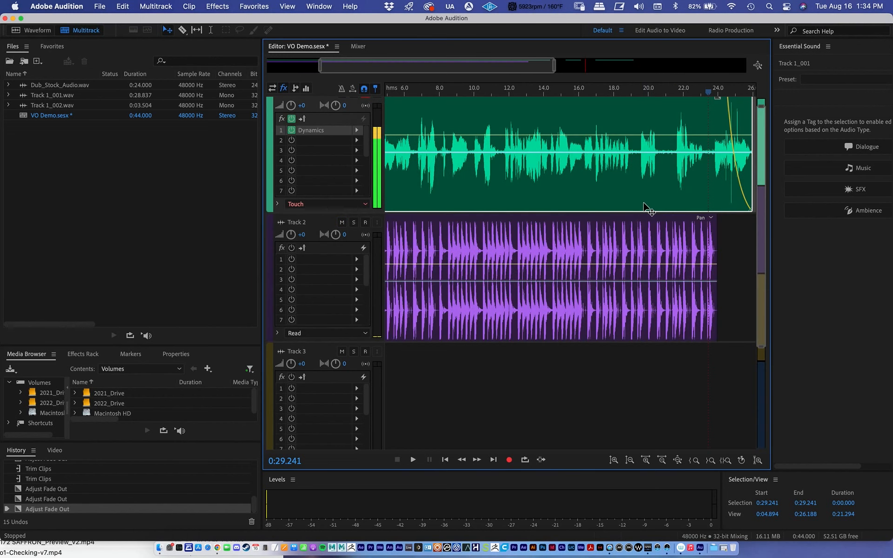
scroll(674, 173, "up", 1)
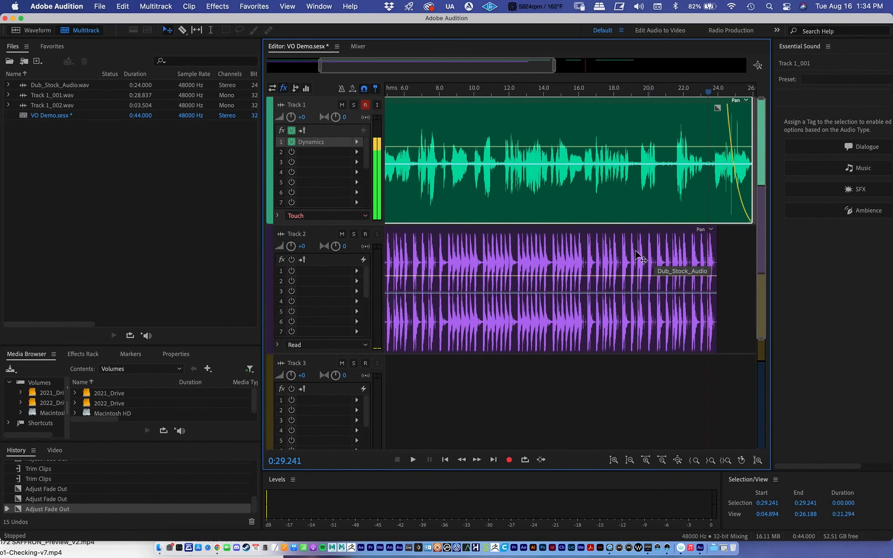
left_click(618, 252)
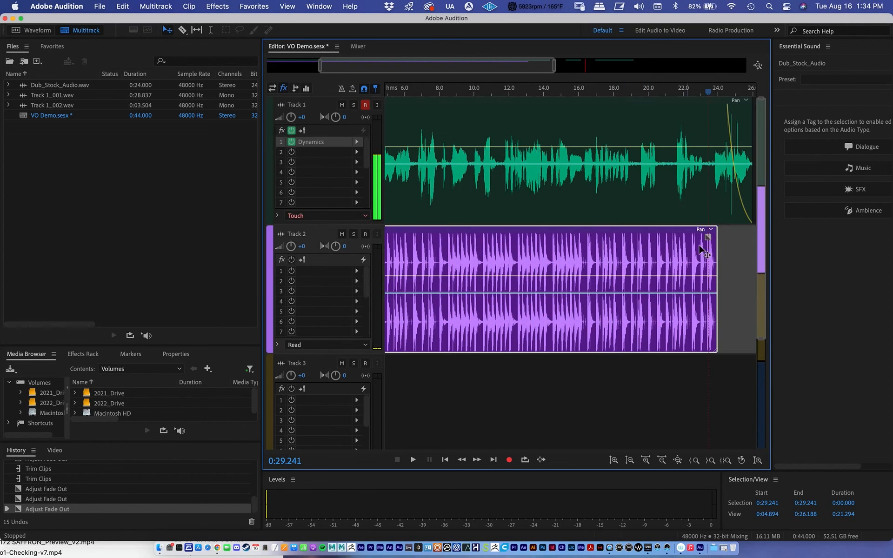
left_click_drag(710, 238, 676, 246)
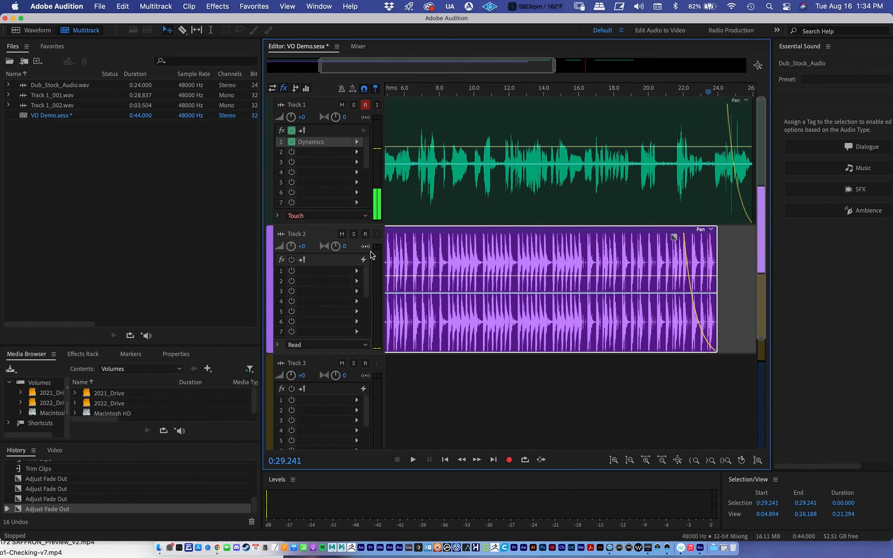
Add a curved fade-in of about 1.2 seconds to the start of the Dub_Stock_Audio clip on Track 2 and play the opening
scroll(404, 280, "left", 10)
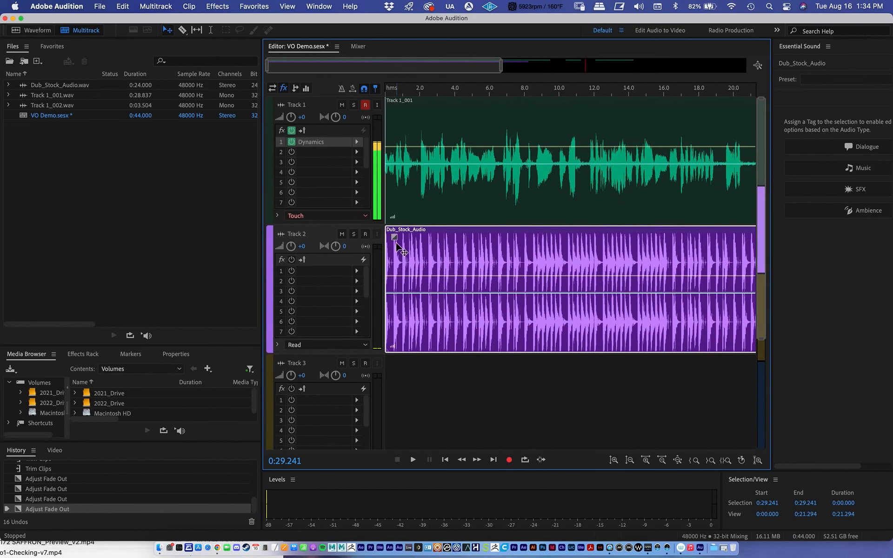
left_click_drag(395, 237, 415, 236)
left_click(403, 90)
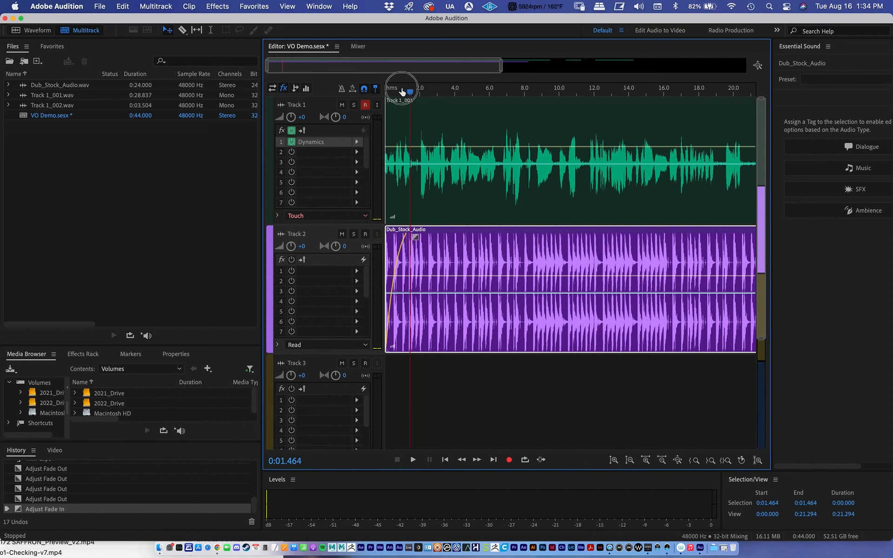
key("space")
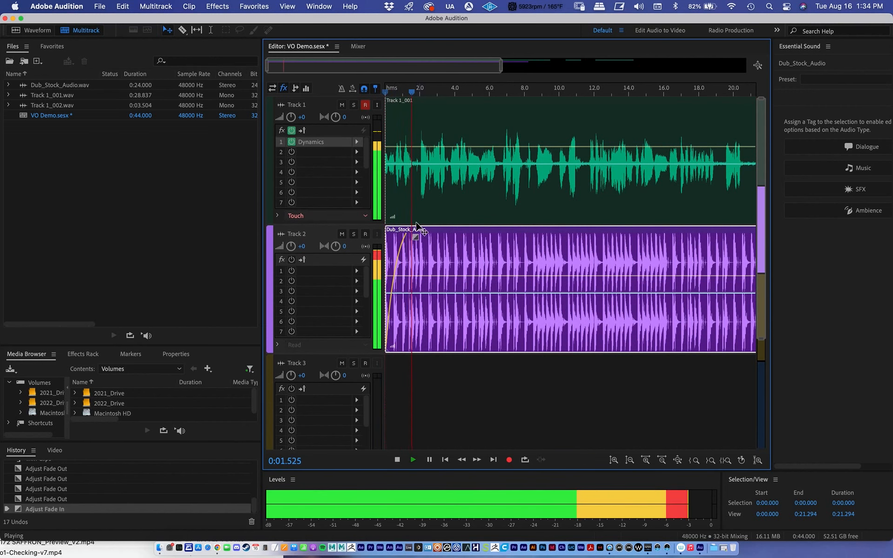
key("space")
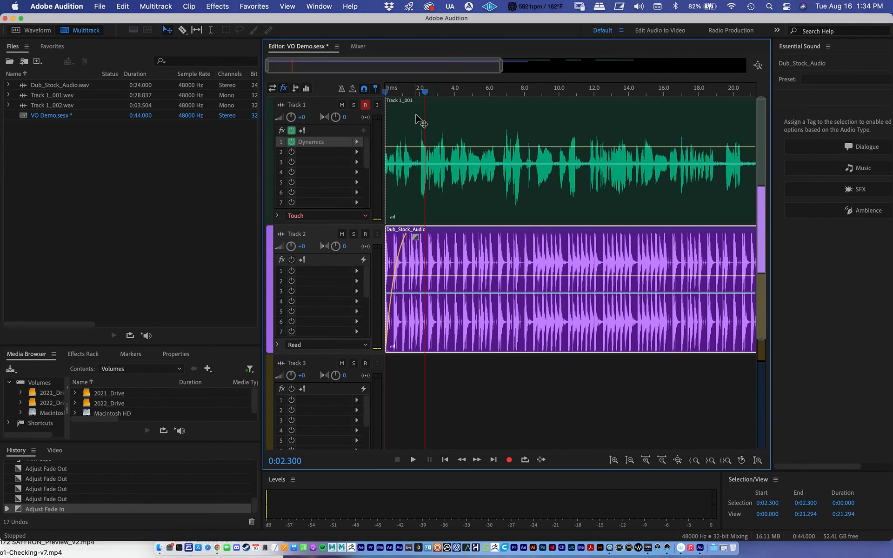
Disarm Track 1 for recording
left_click_drag(425, 92, 447, 93)
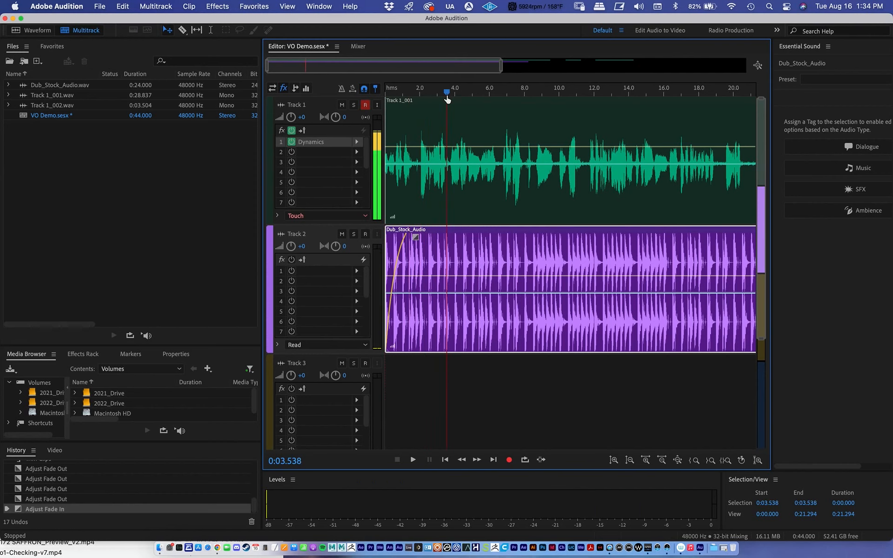
left_click(366, 105)
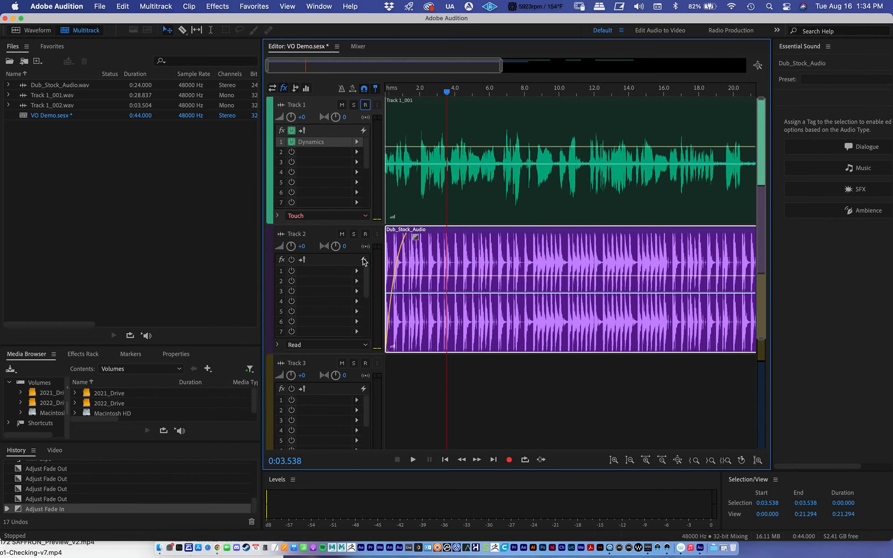
Lower Track 2's volume to -26.4 dB and play the mix from about 0:00.8
left_click_drag(289, 247, 270, 264)
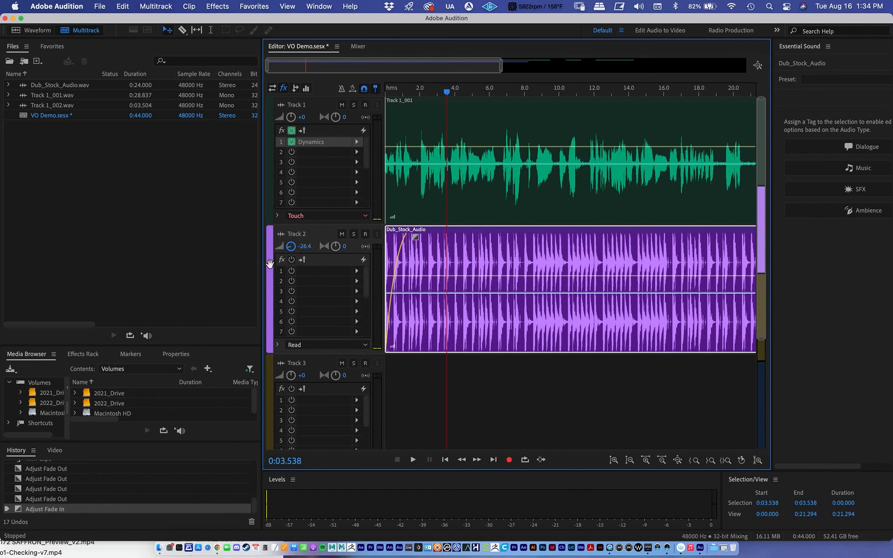
left_click_drag(446, 92, 399, 93)
key("space")
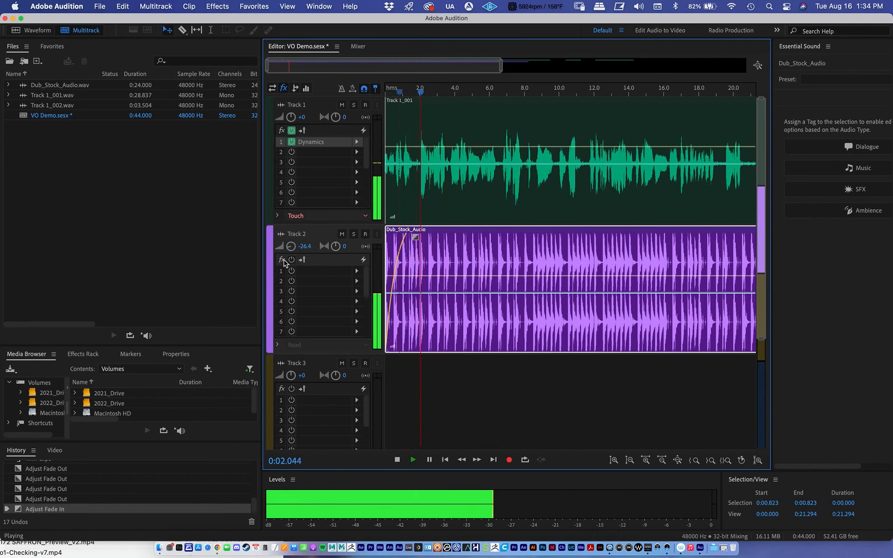
mouse_move(290, 250)
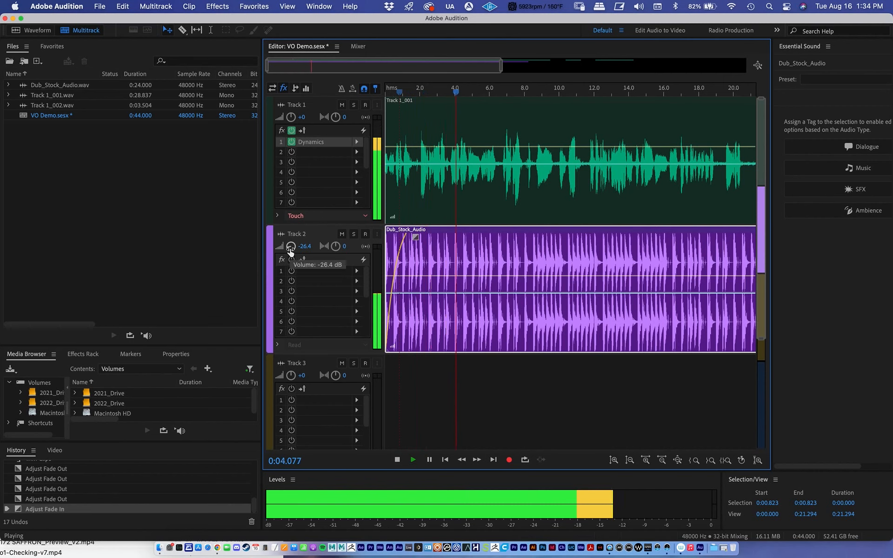
key("space")
Set Track 2's volume to -9.3 dB and play the mix to check the music level against the voice
left_click_drag(291, 250, 288, 236)
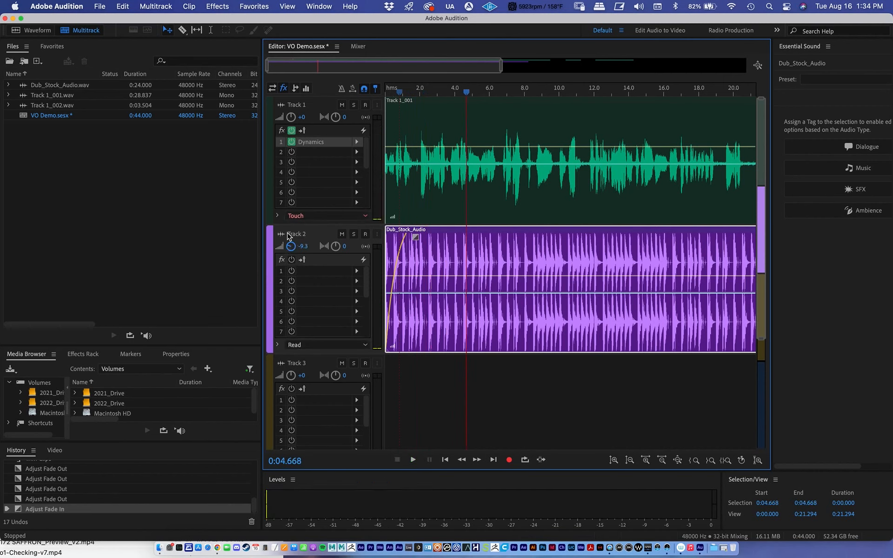
key("space")
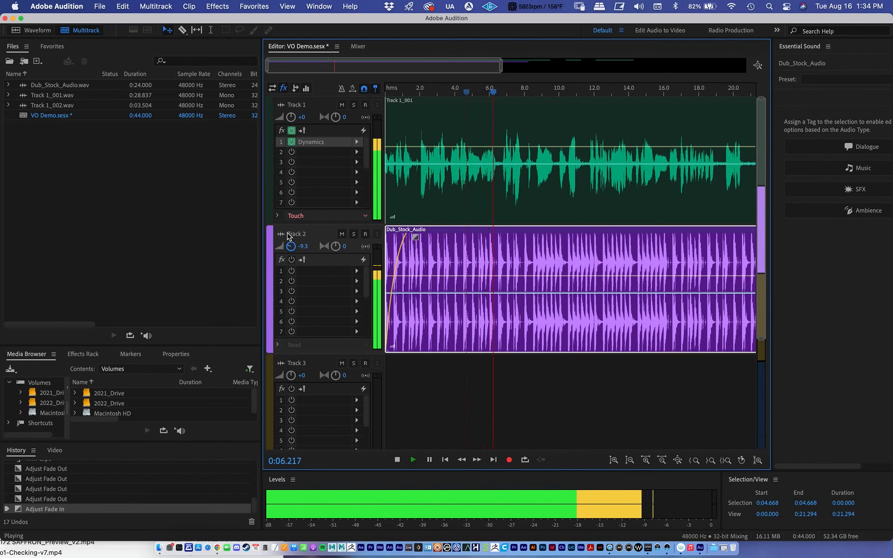
key("space")
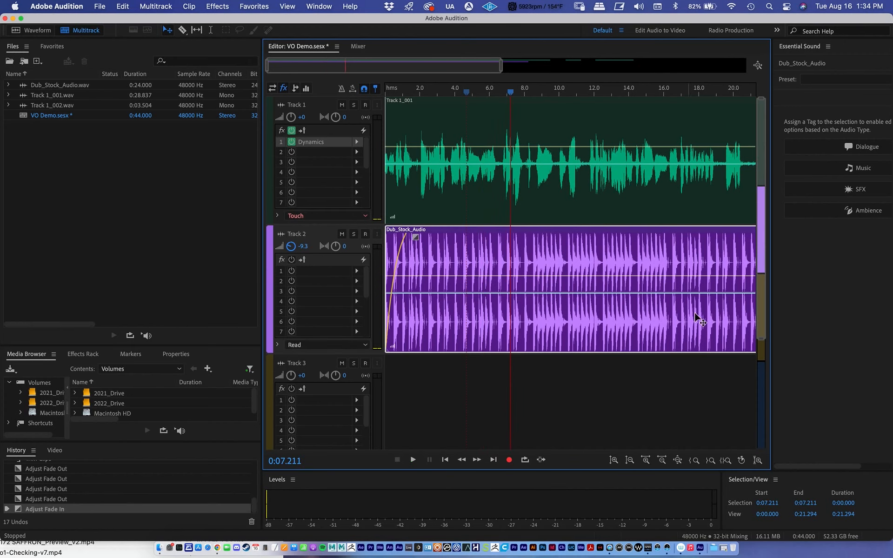
View the tracks' input and output routing, and return the track controls to the effects view
scroll(650, 295, "down", 2)
scroll(648, 291, "down", 1)
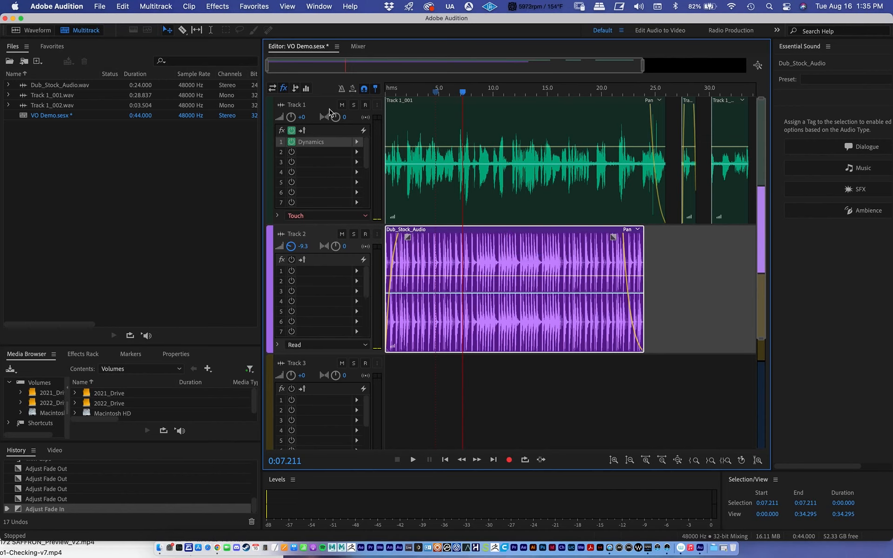
left_click(273, 91)
left_click(274, 90)
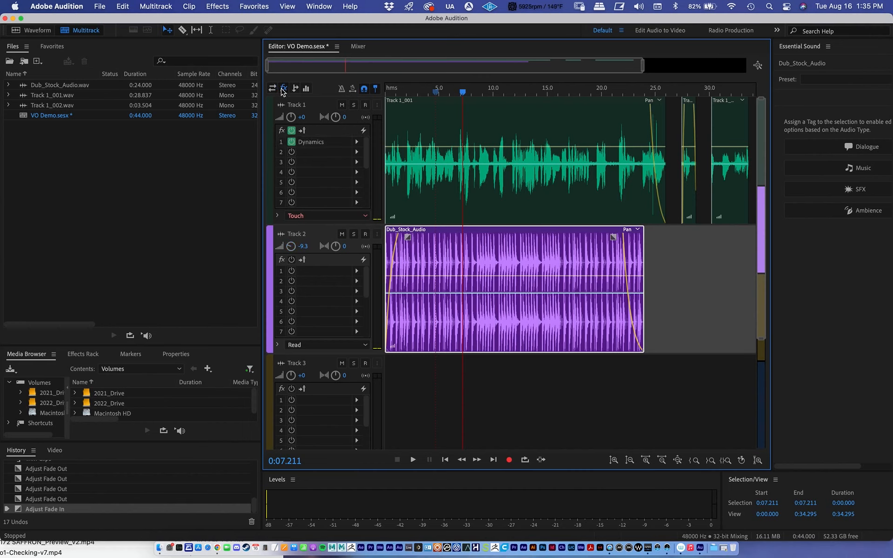
left_click(273, 90)
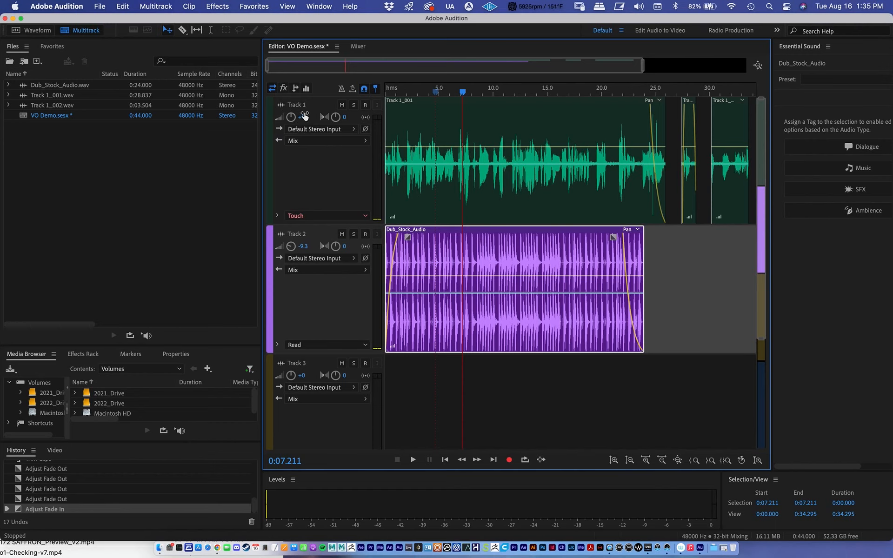
left_click(283, 89)
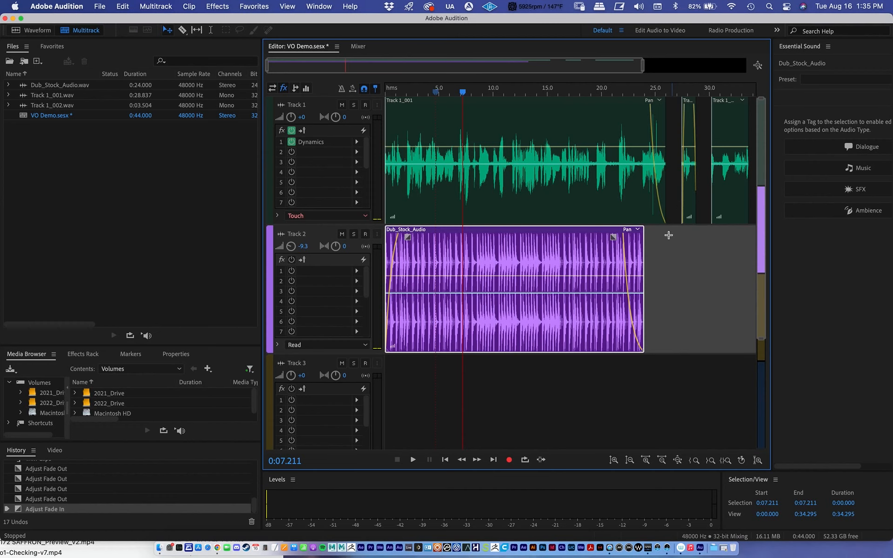
Save the VO Demo multitrack session
key("backslash")
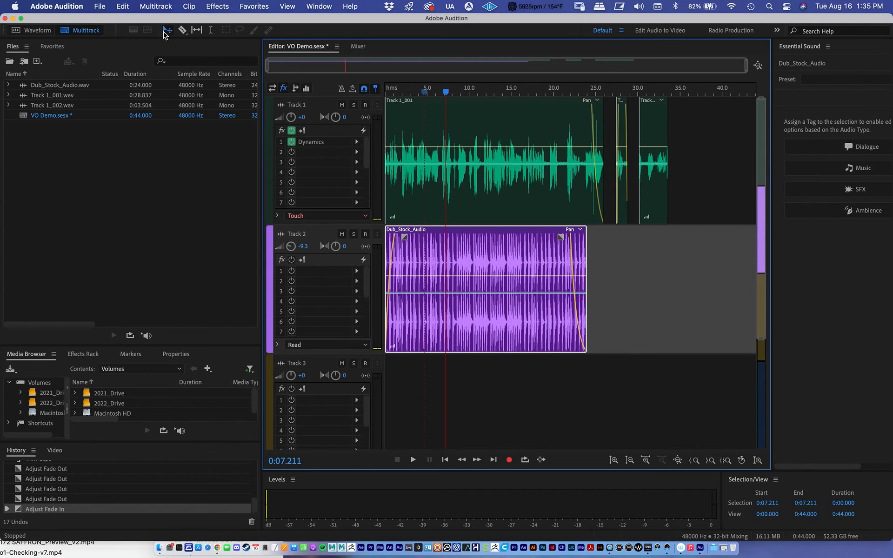
left_click(100, 7)
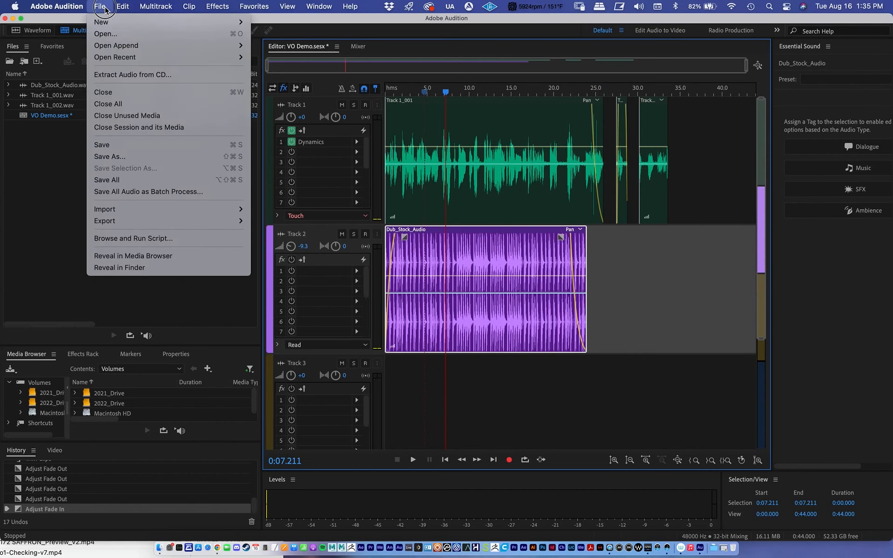
left_click(130, 148)
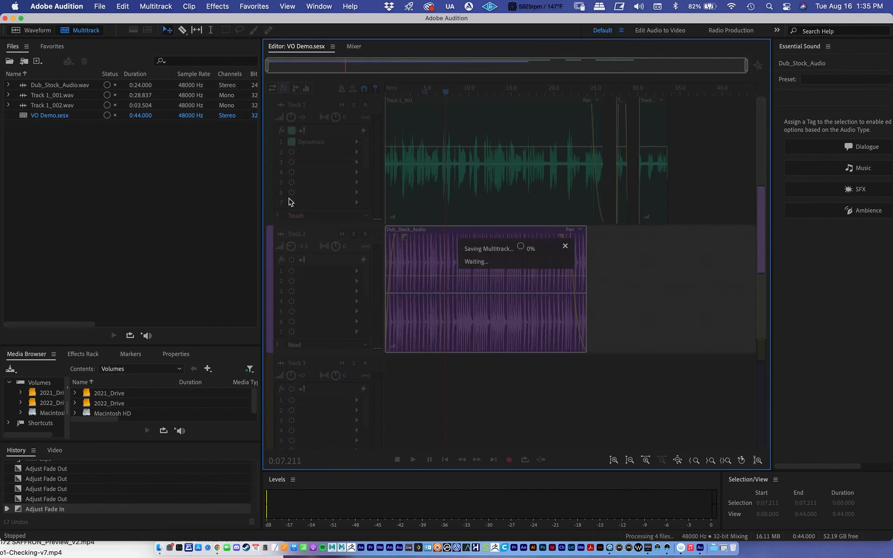
Select all clips on Tracks 1 and 2 and look over the Multitrack Mixdown export choices without exporting
left_click_drag(704, 428, 388, 123)
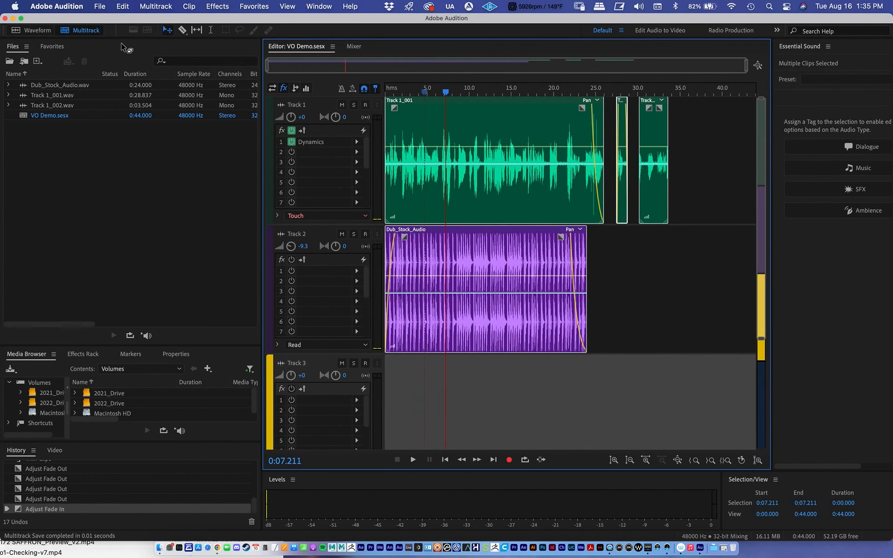
left_click(689, 416)
left_click_drag(725, 412, 389, 113)
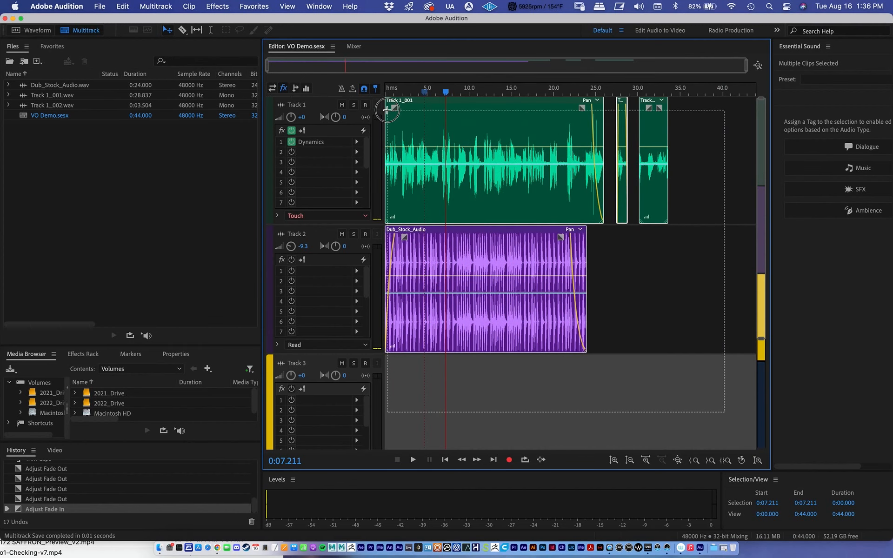
left_click(96, 10)
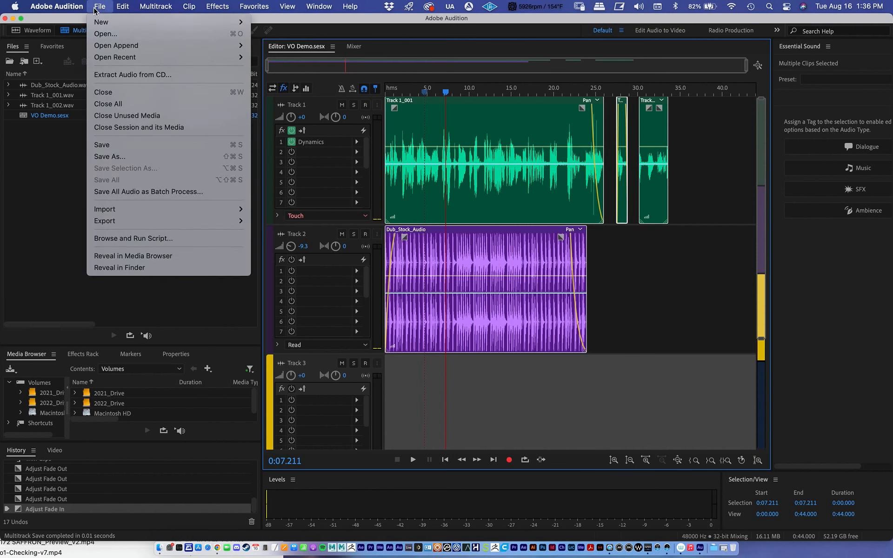
mouse_move(135, 222)
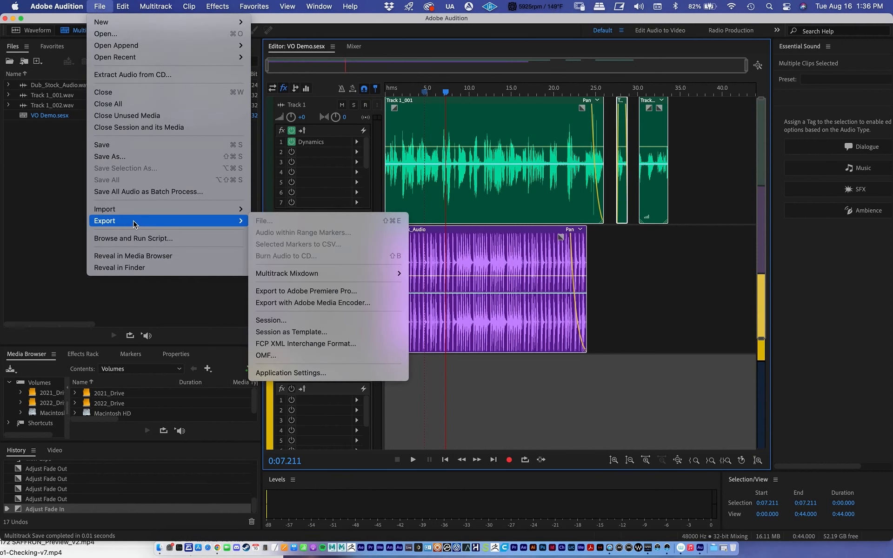
mouse_move(326, 280)
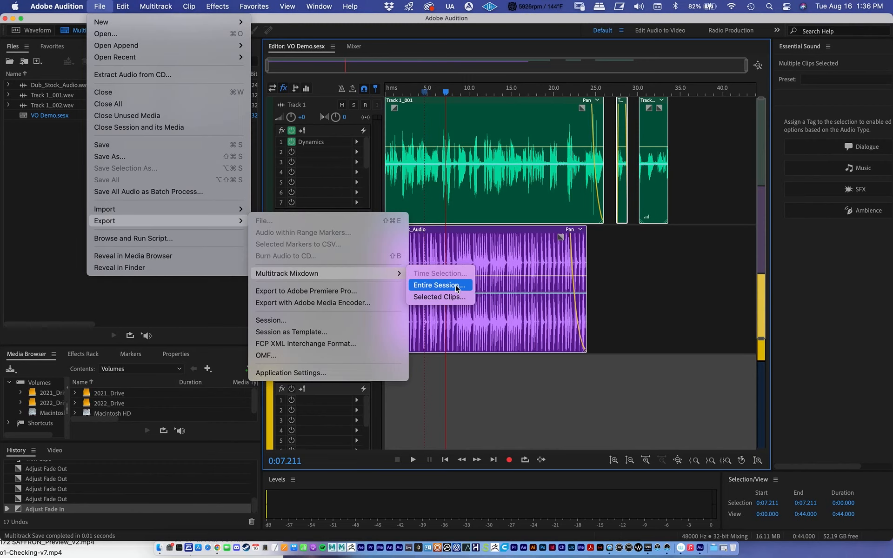
left_click(528, 422)
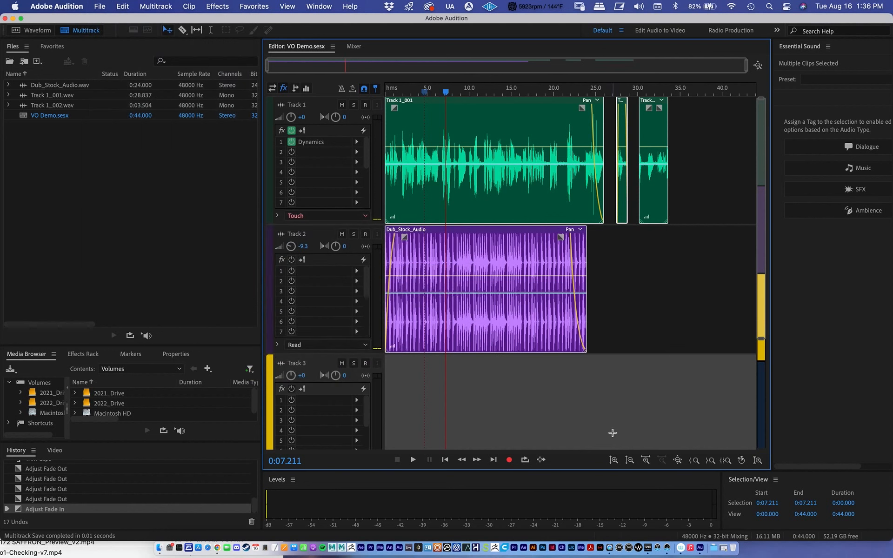
Select only the first Track 1 clip and the Dub_Stock_Audio clip on Track 2 together
left_click(617, 392)
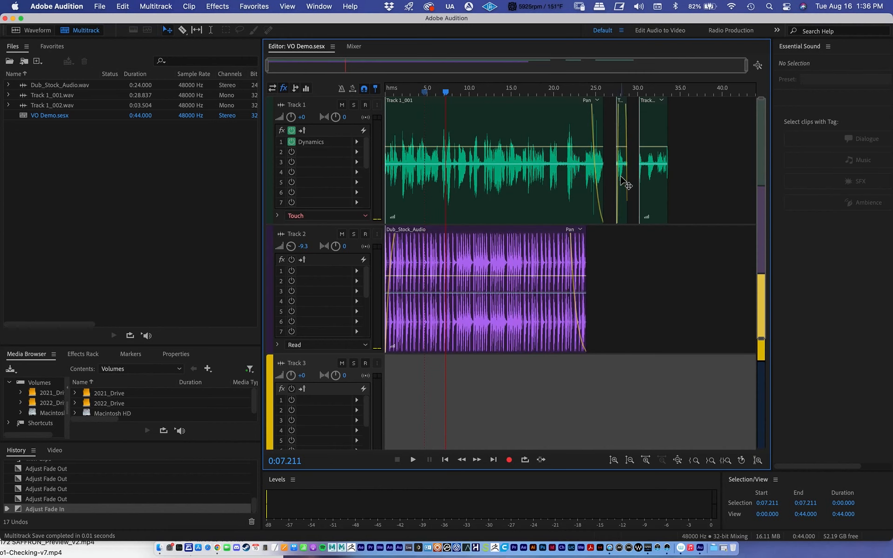
left_click(511, 168)
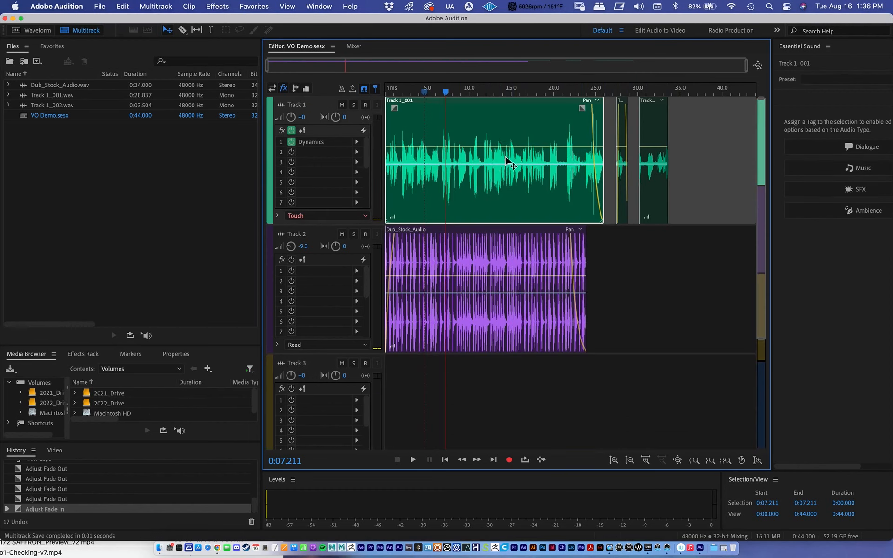
left_click(499, 243)
left_click(491, 205)
left_click_drag(619, 423, 542, 192)
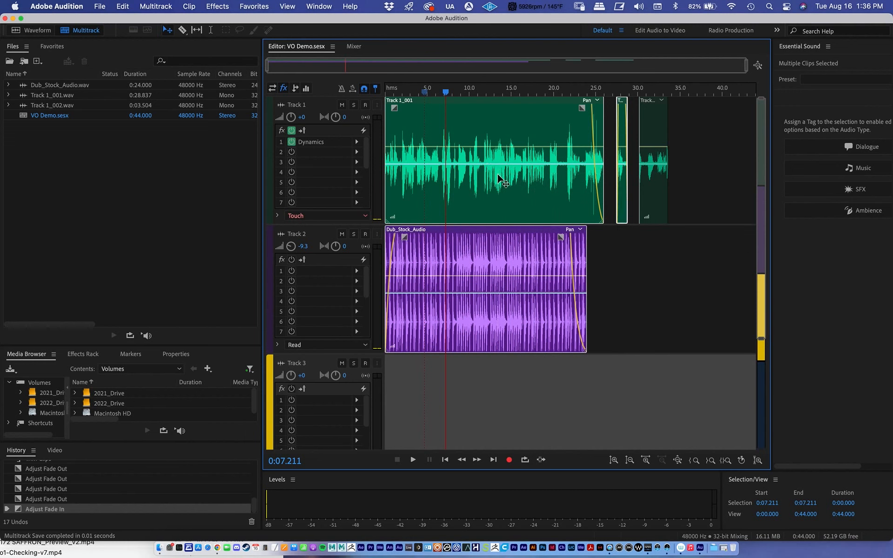
left_click_drag(593, 391, 521, 151)
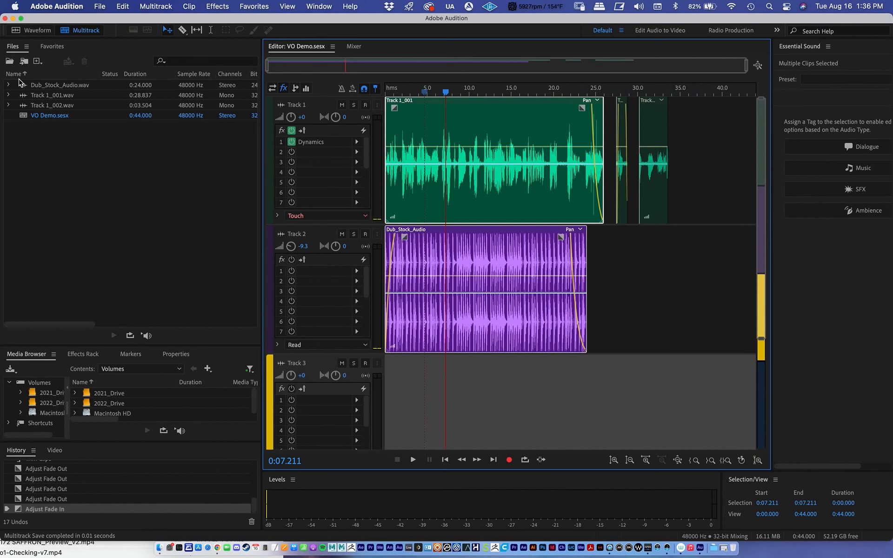
Open the Multitrack Mixdown export settings for the entire session
left_click(95, 7)
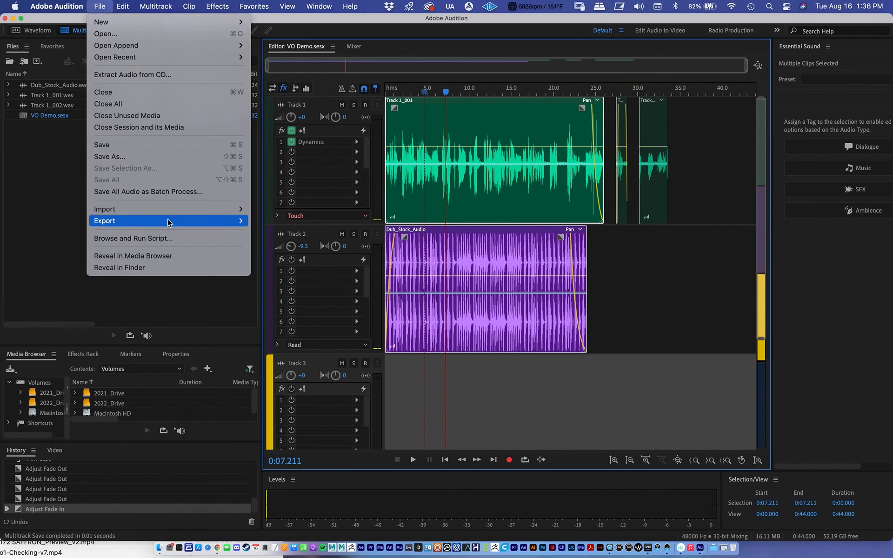
mouse_move(170, 221)
mouse_move(293, 274)
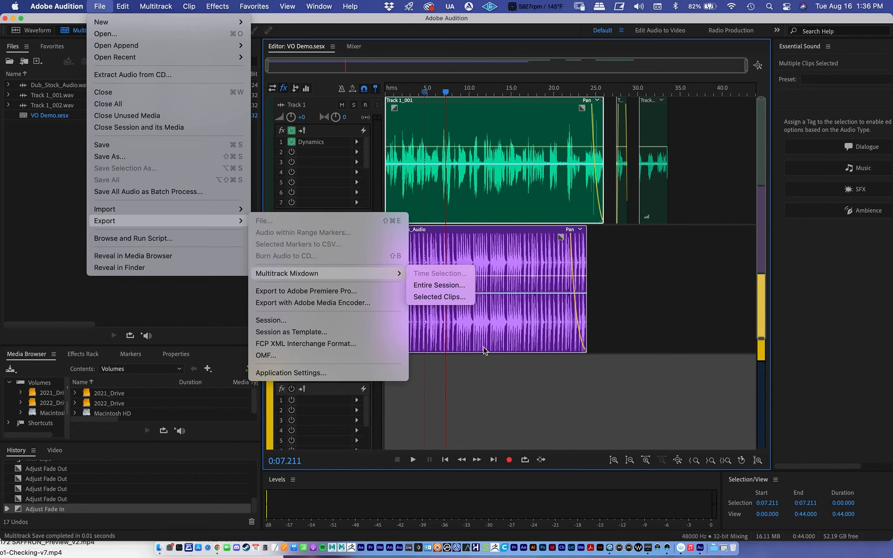
left_click(450, 287)
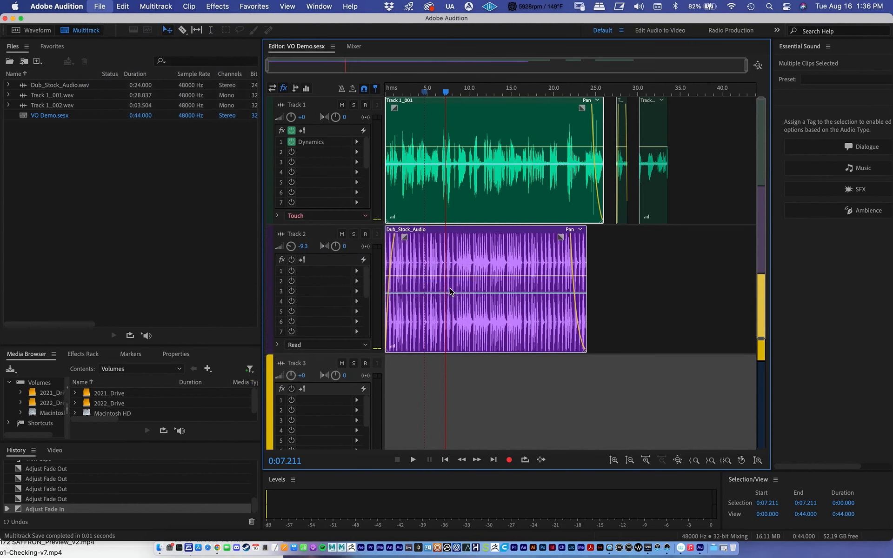
left_click_drag(455, 160, 350, 165)
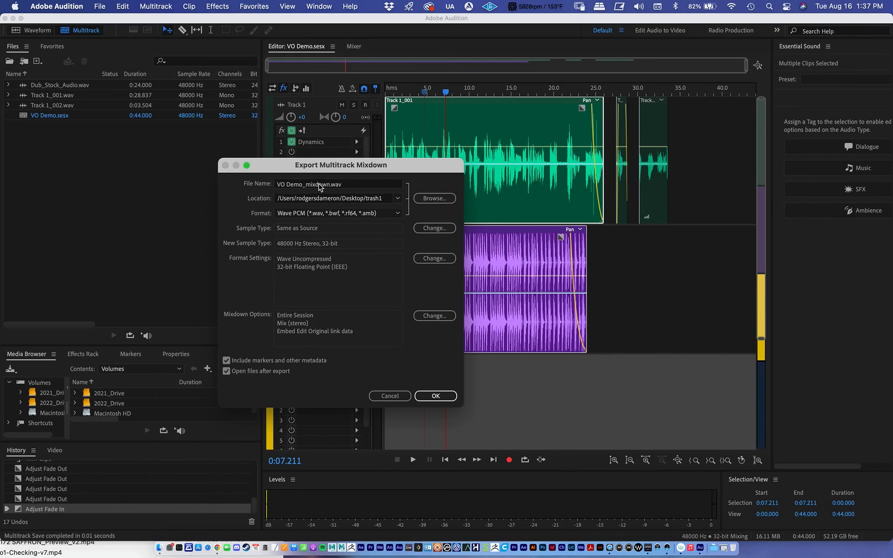
Set the mixdown's location to the VO Demo folder on the Desktop and export it as VO Demo_mixdown.wav
left_click(398, 201)
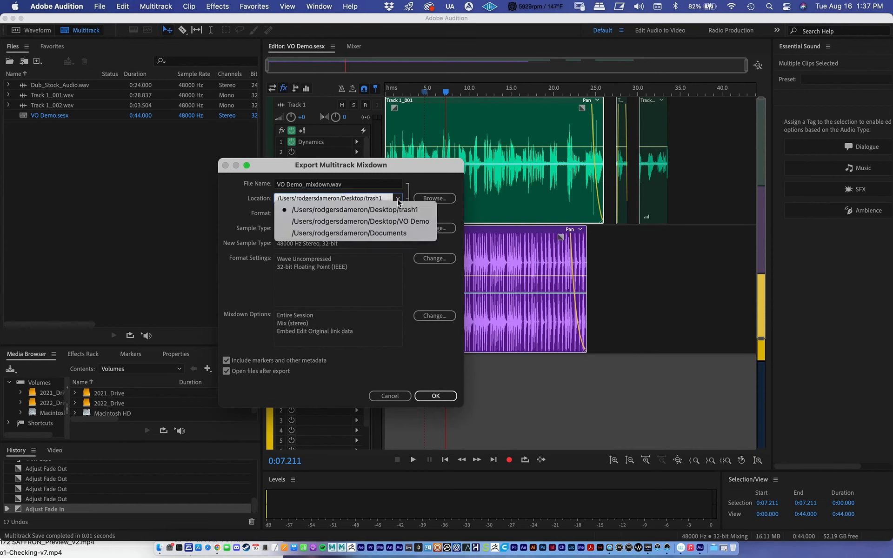
left_click(398, 197)
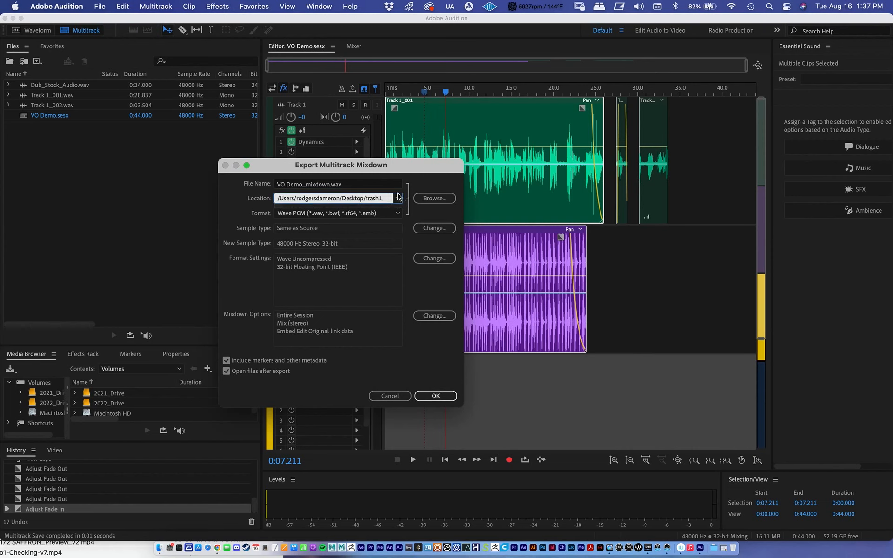
left_click(398, 199)
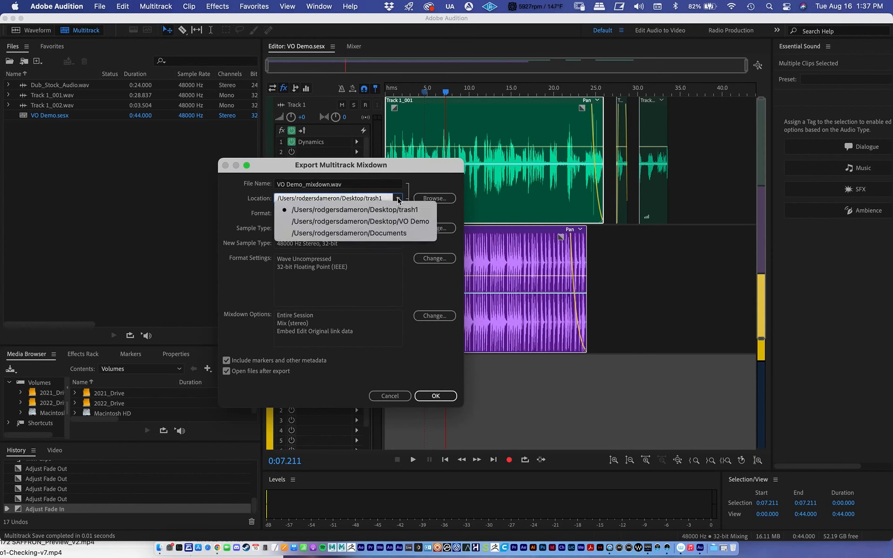
left_click(399, 195)
left_click(433, 199)
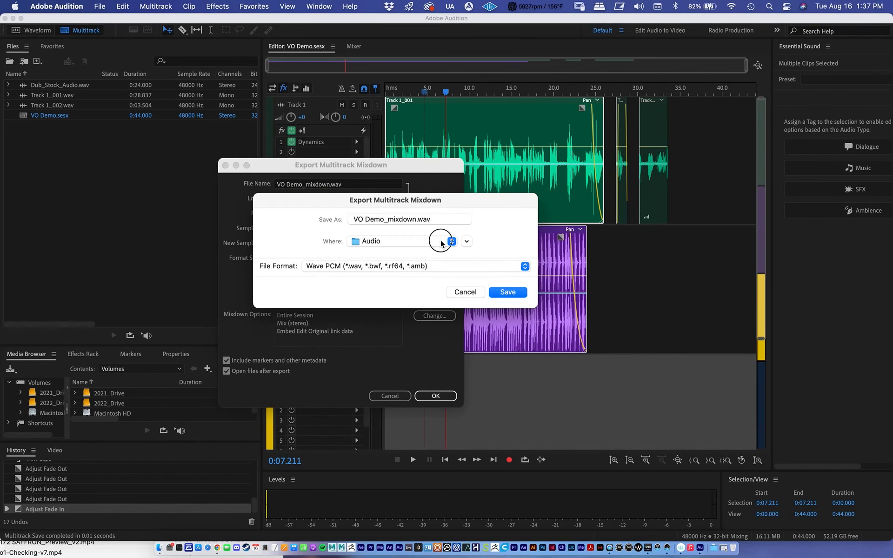
left_click(442, 241)
left_click(425, 265)
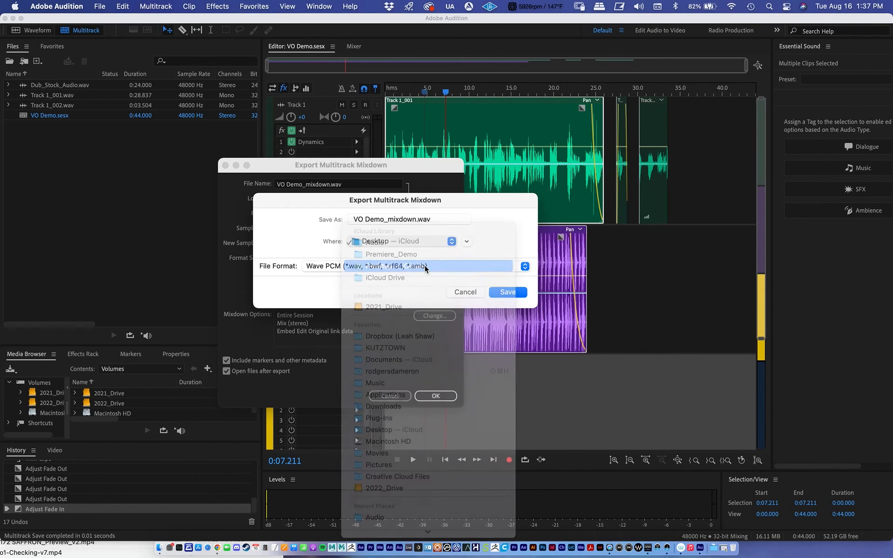
left_click(465, 242)
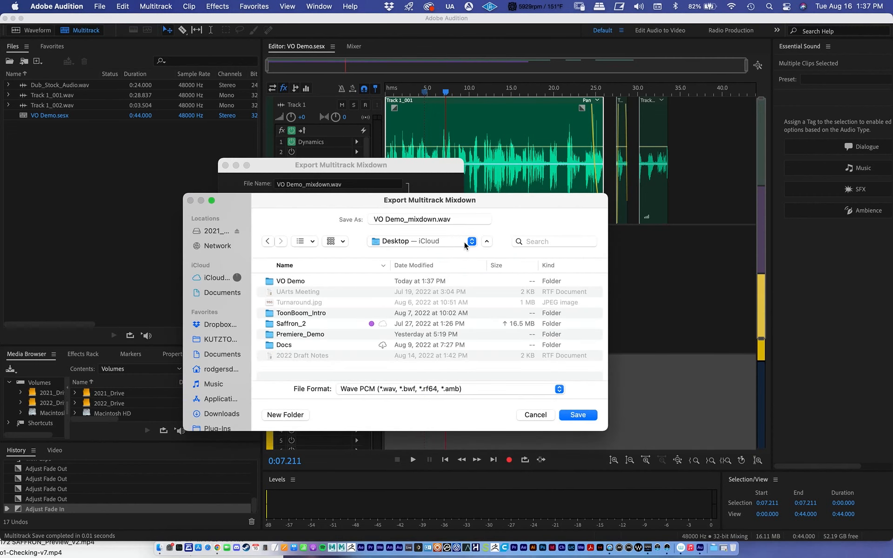
double_click(282, 283)
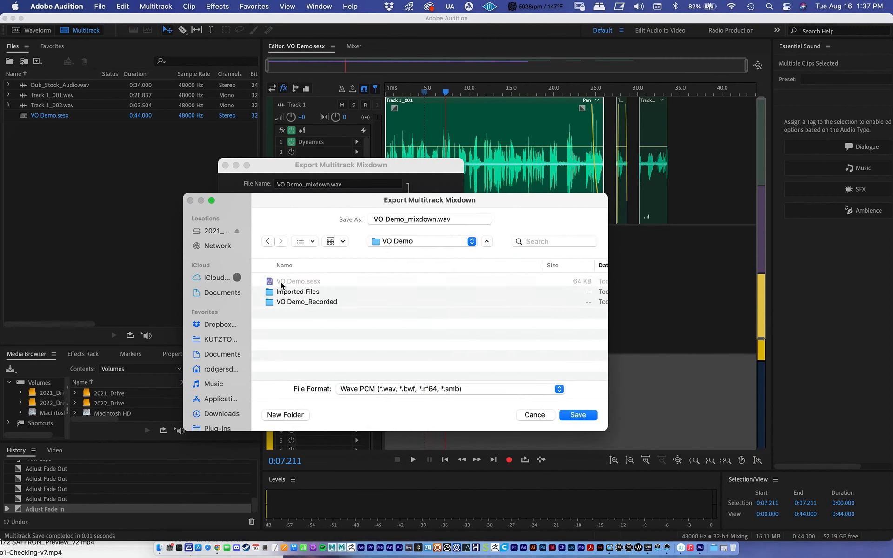
left_click(579, 415)
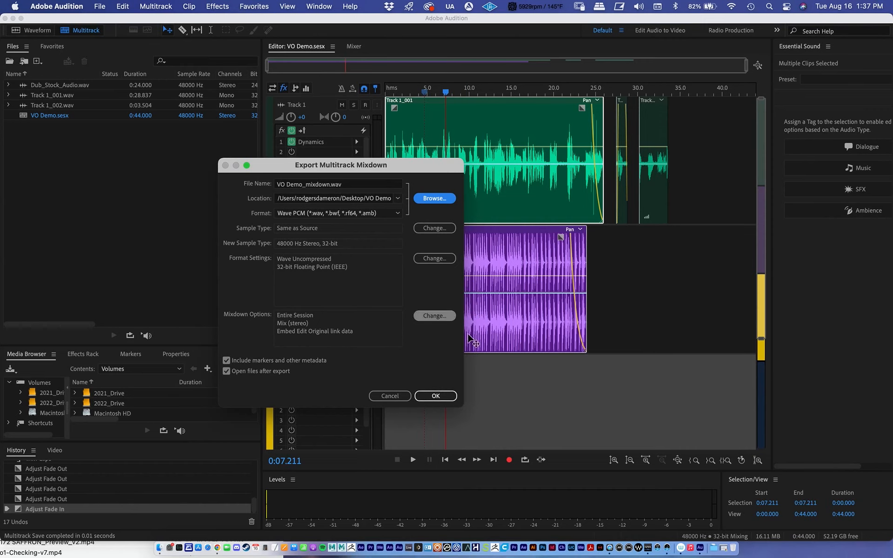
left_click(447, 396)
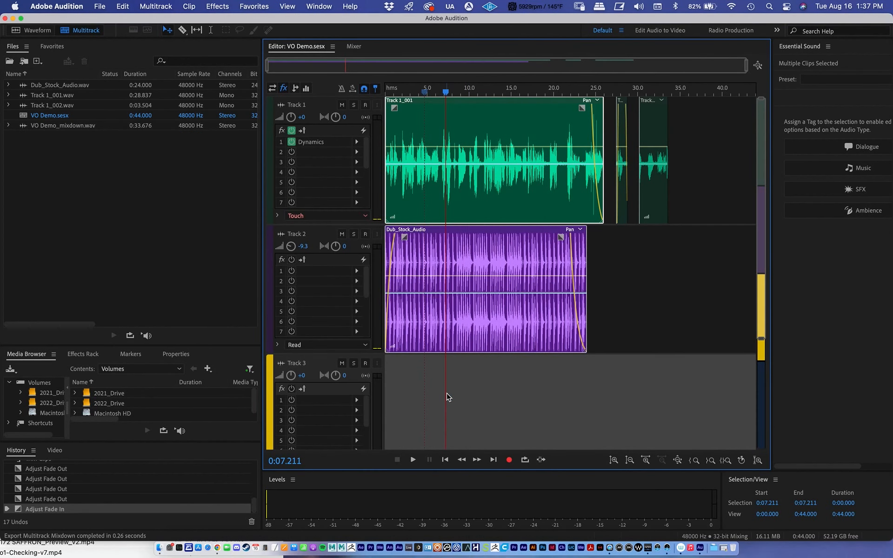
Switch to Finder by minimizing the audio editor, and reopen the VO Demo folder from the desktop
left_click(12, 19)
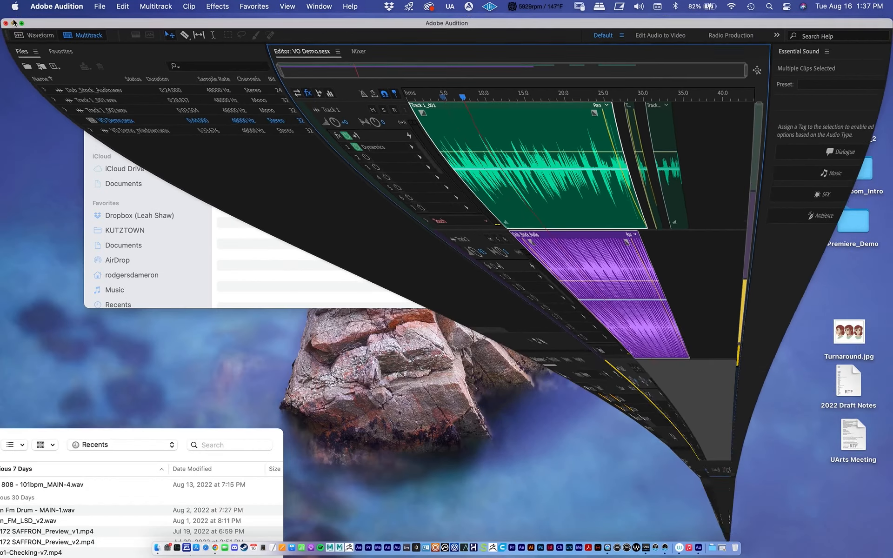
left_click(127, 77)
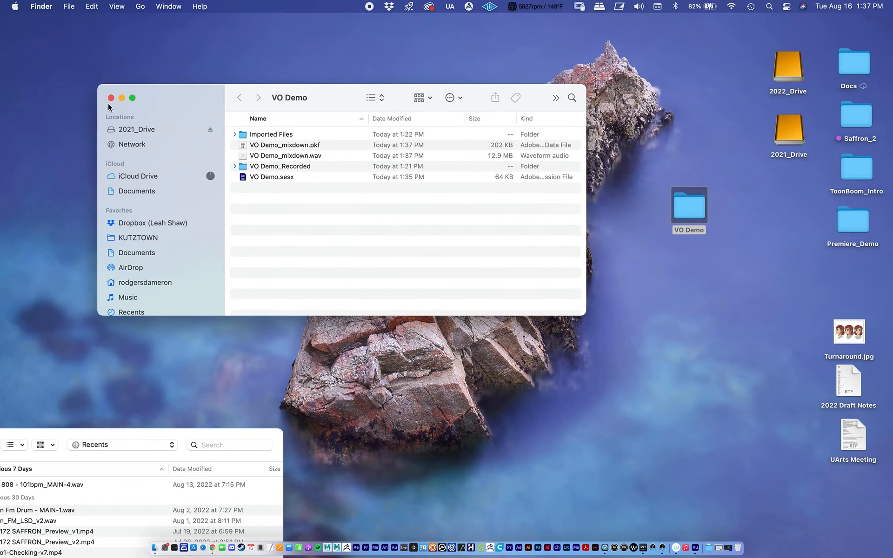
left_click(111, 97)
left_click(692, 205)
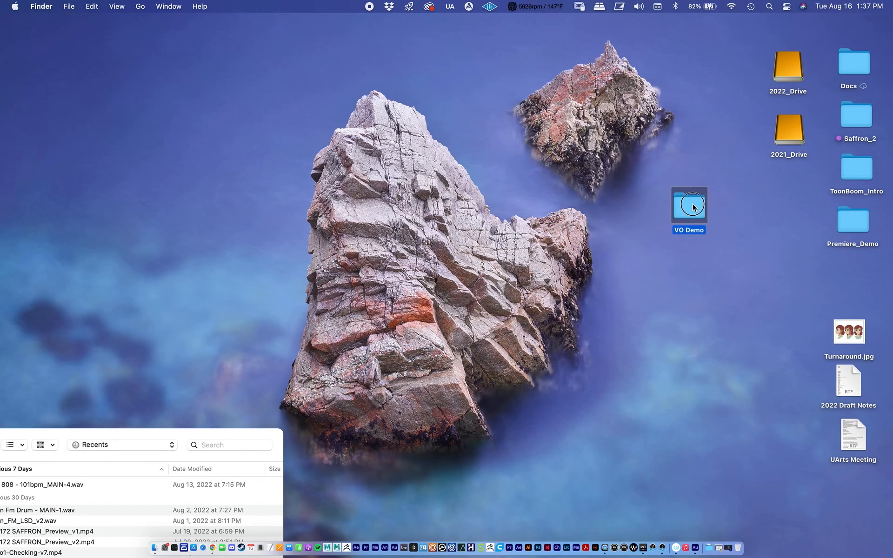
double_click(693, 205)
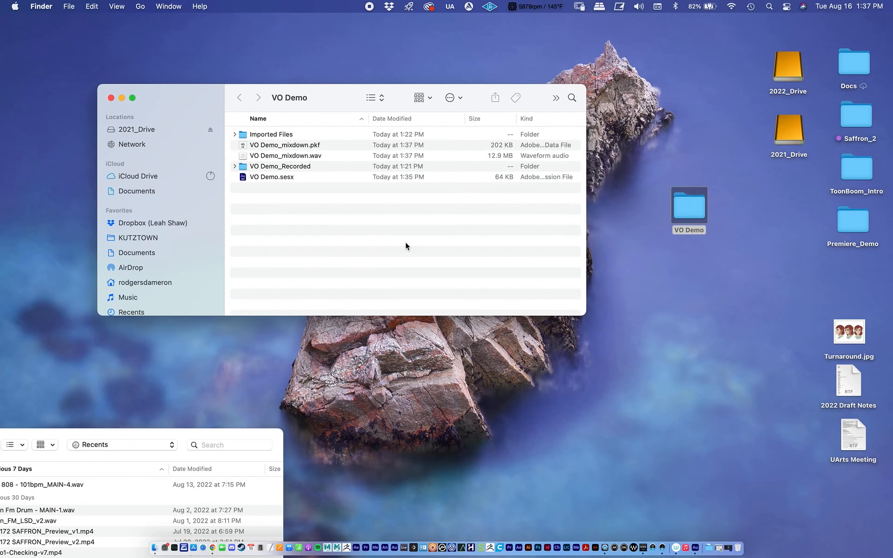
Preview the exported VO Demo_mixdown.wav in Quick Look, and close the preview
left_click(282, 157)
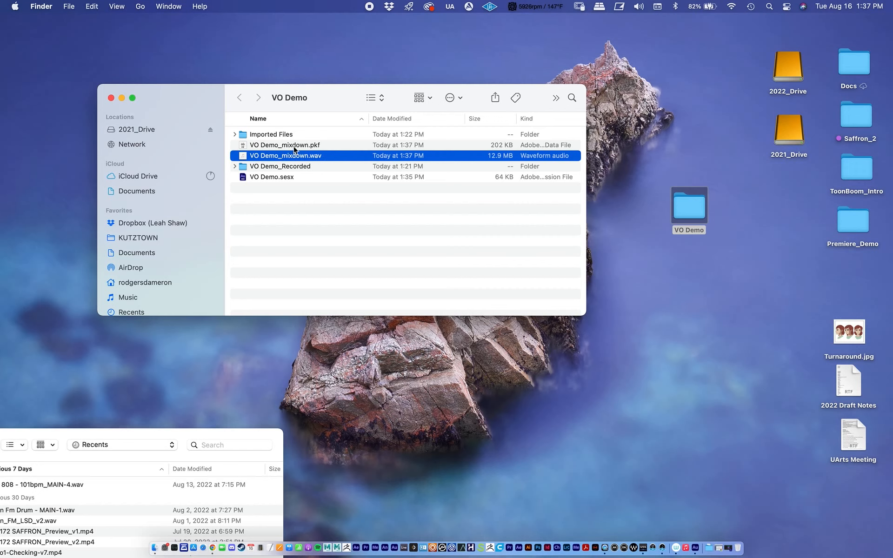
left_click(295, 146)
left_click(294, 157)
key("space")
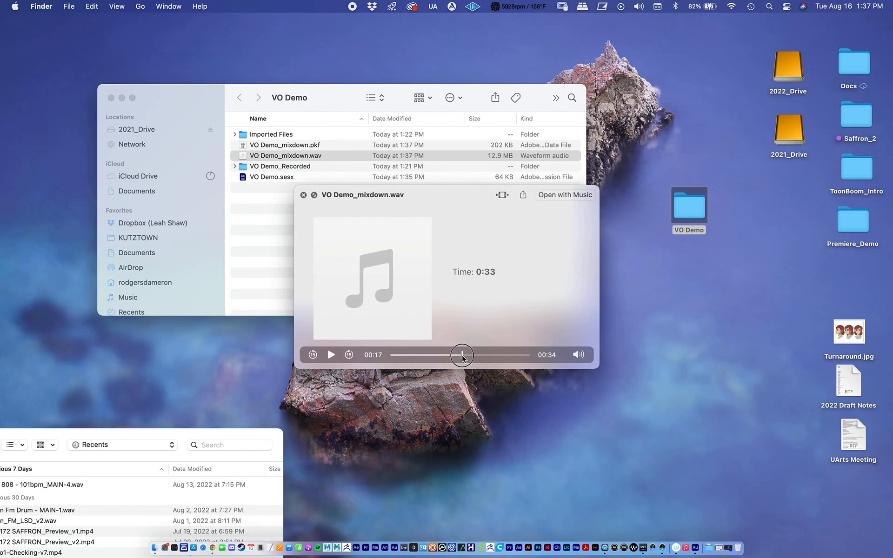
key("space")
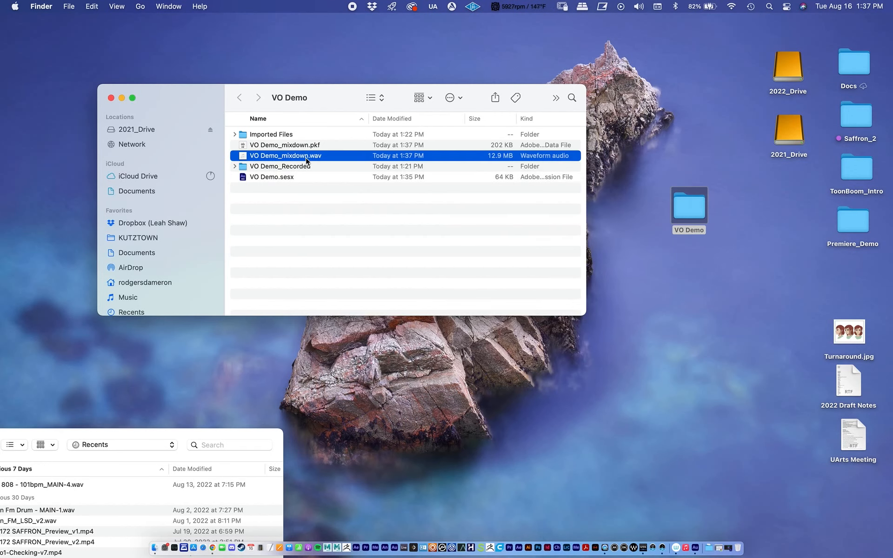